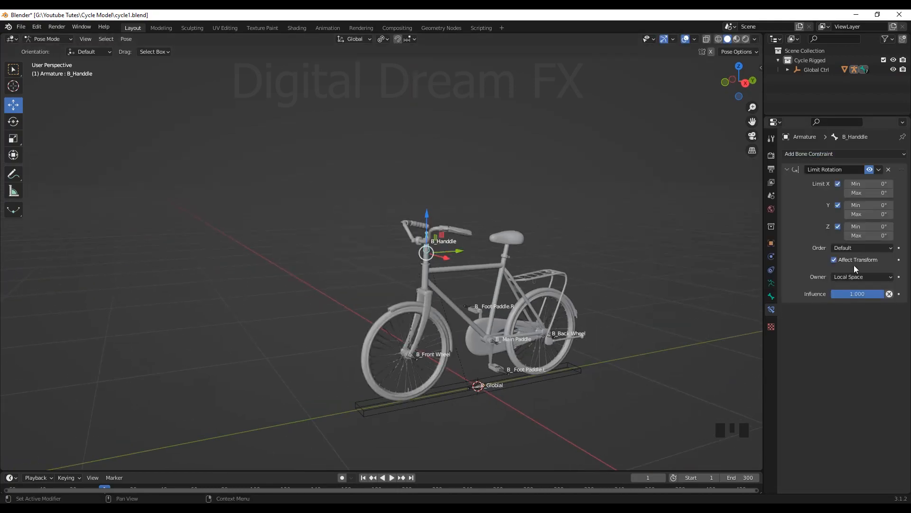
key("r")
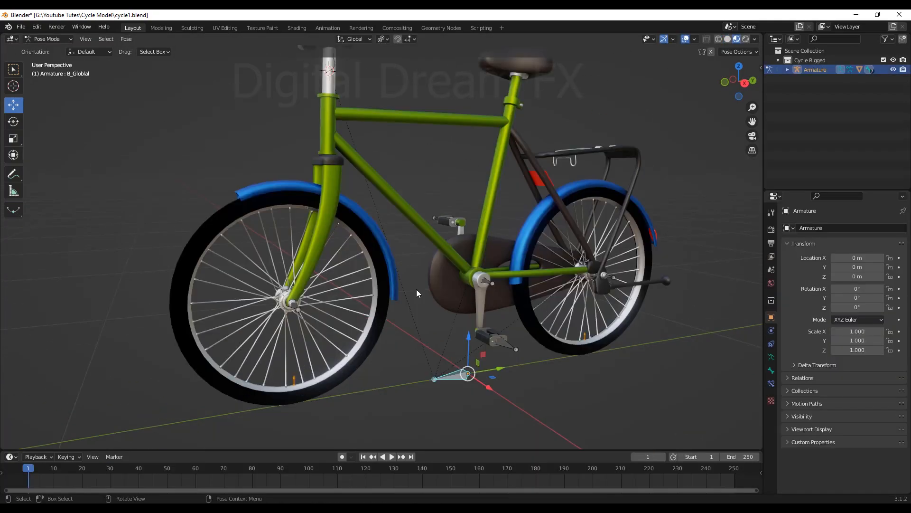
Try rotating the front wheel bone about the global X axis to test the wheel's spin
middle_click_drag(418, 289, 319, 280)
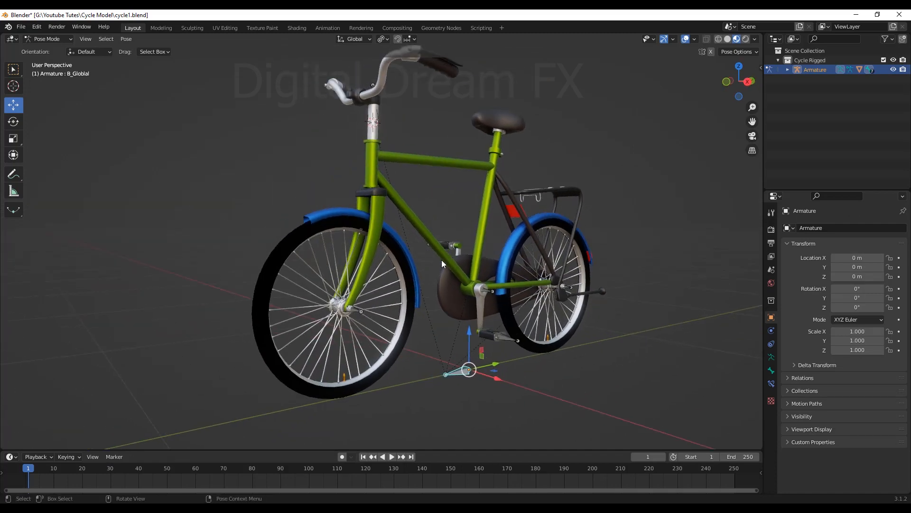
middle_click_drag(442, 260, 399, 198)
left_click(370, 164)
middle_click_drag(396, 251, 396, 206, "shift")
left_click(392, 315)
middle_click_drag(392, 315, 409, 332)
middle_click_drag(413, 289, 364, 297, "shift")
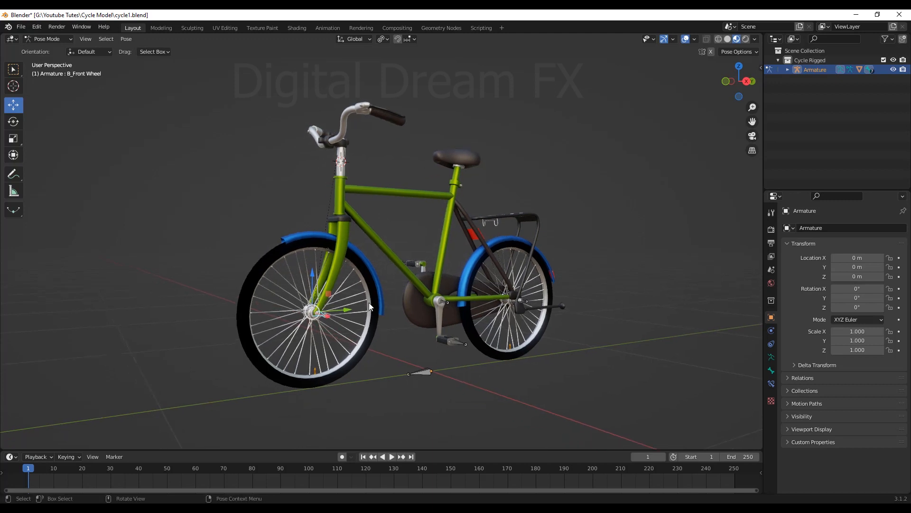
key("r")
key("x")
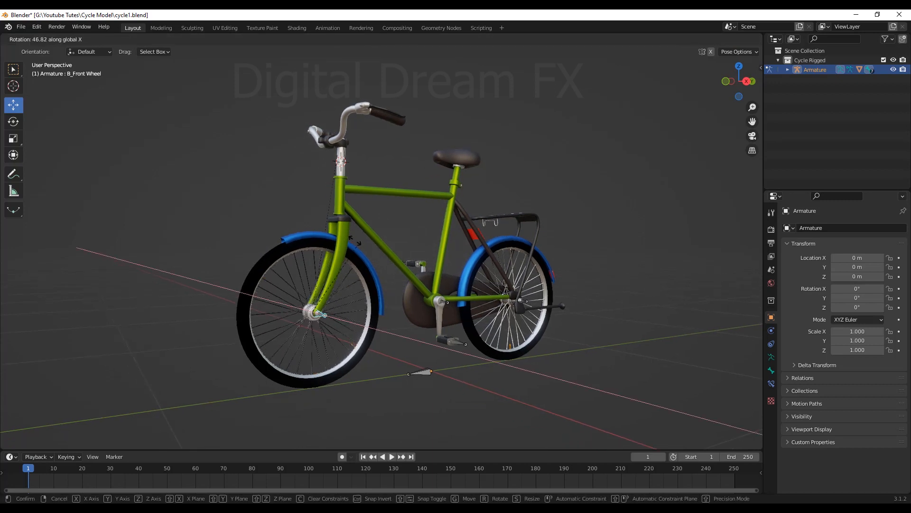
left_click(277, 401)
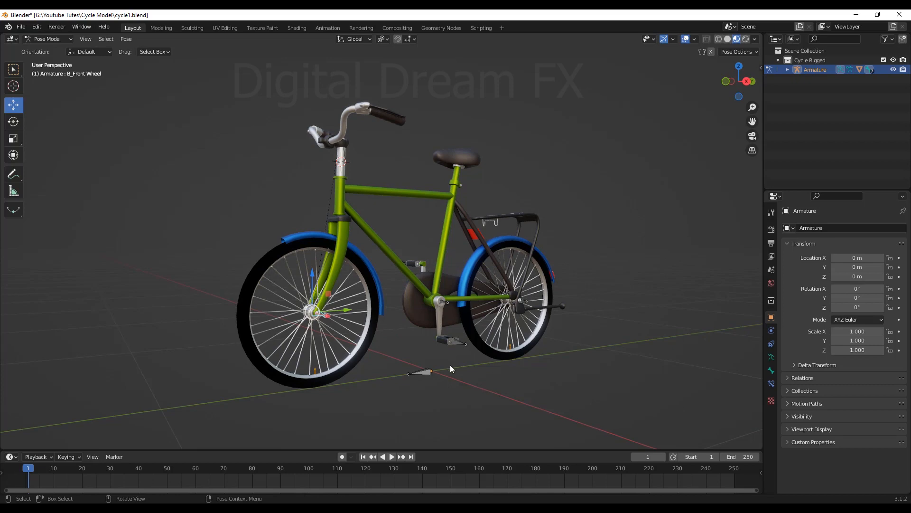
Try moving the whole bicycle with its global bone along the ground
left_click(427, 370)
middle_click_drag(506, 387, 437, 370)
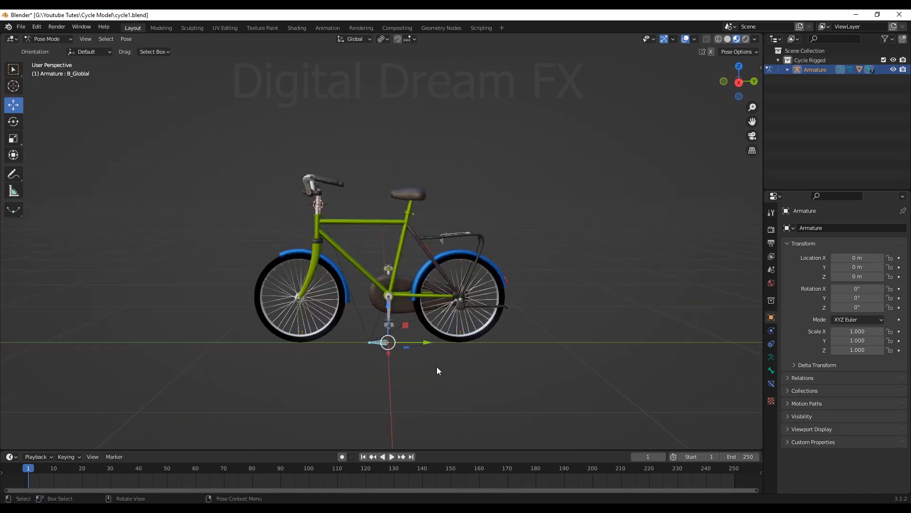
key("g")
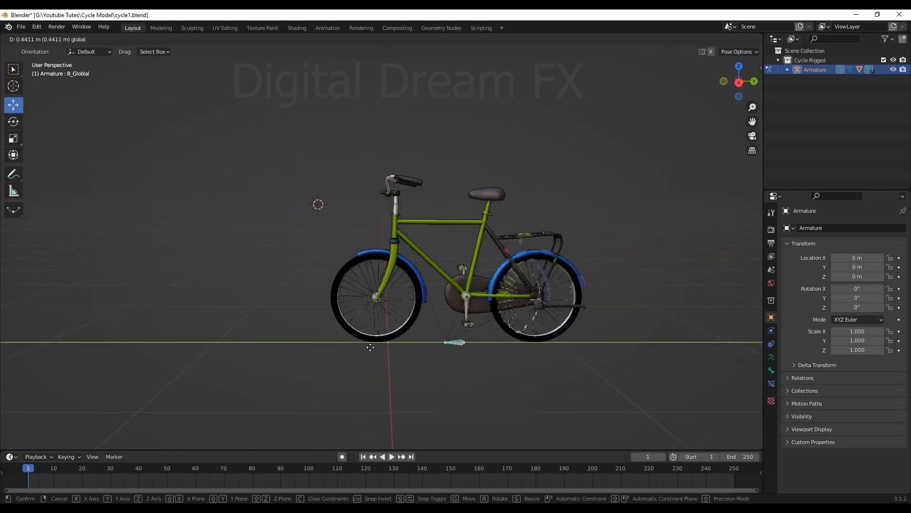
right_click(370, 347)
Try rotating the main paddle bone about the global X axis to test the crank and pedals
middle_click_drag(411, 351, 434, 314)
left_click(431, 304)
scroll(475, 334, "up", 5)
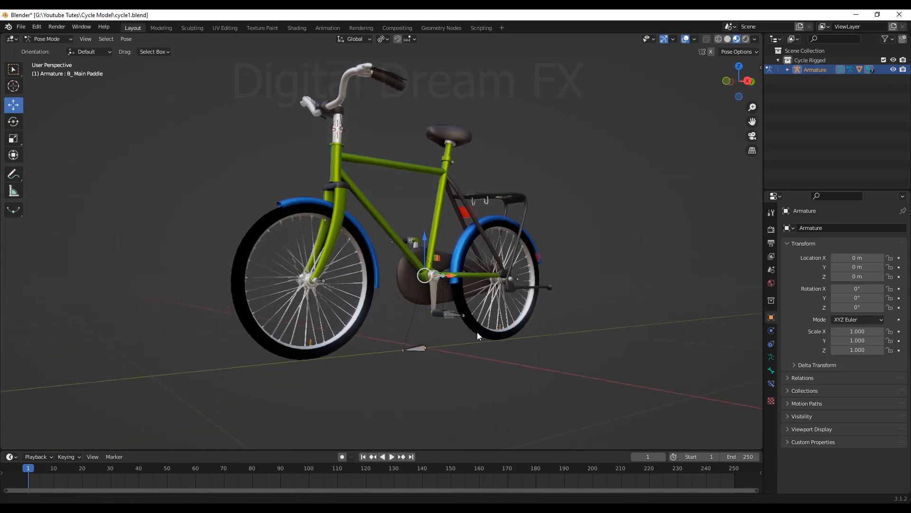
middle_click_drag(469, 334, 499, 327)
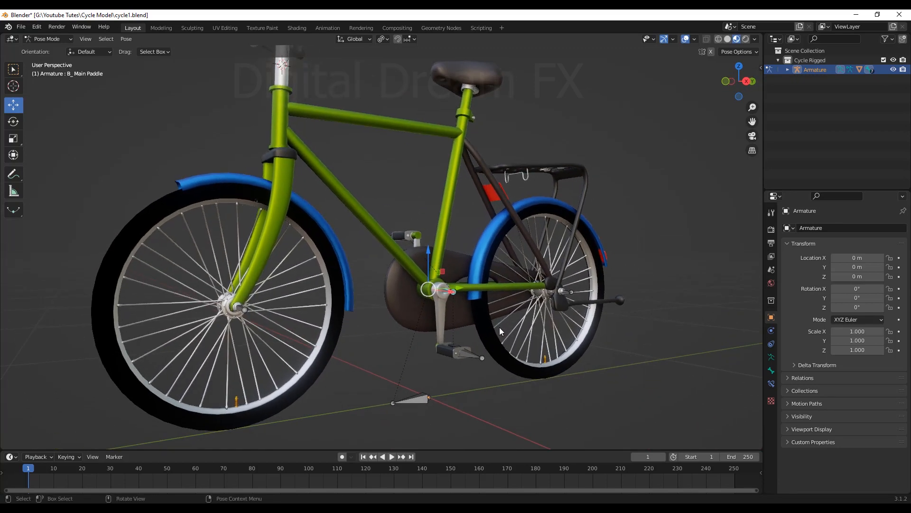
key("r")
key("x")
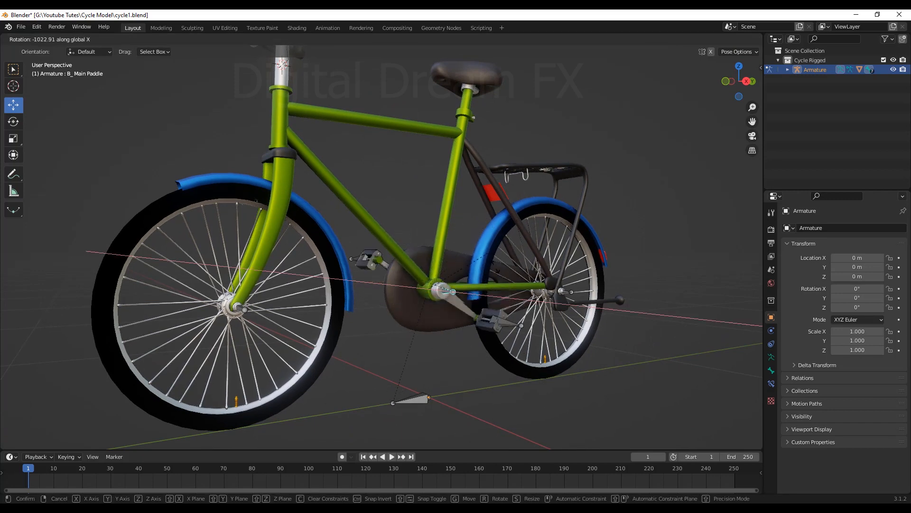
mouse_move(472, 288)
left_click(574, 288)
Select the back wheel bone and rotate it about the global X axis
middle_click_drag(574, 288, 608, 275)
left_click(562, 296)
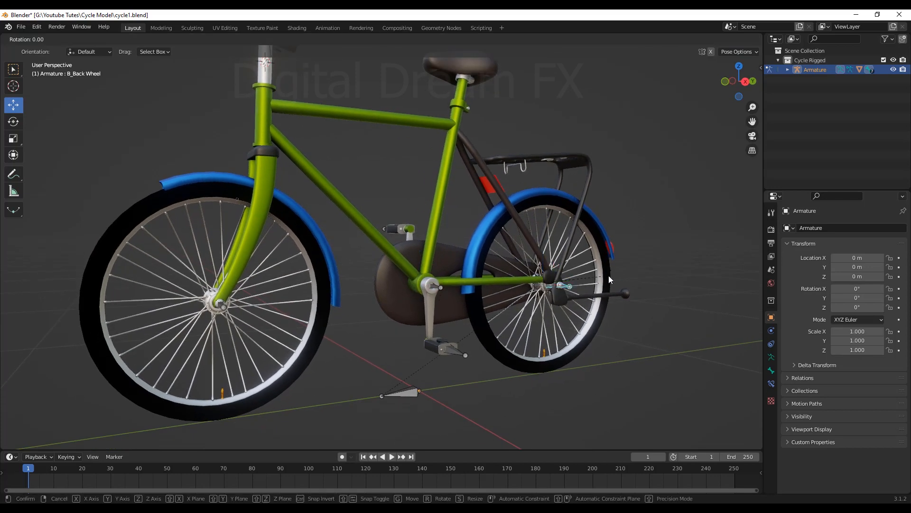
key("r")
key("x")
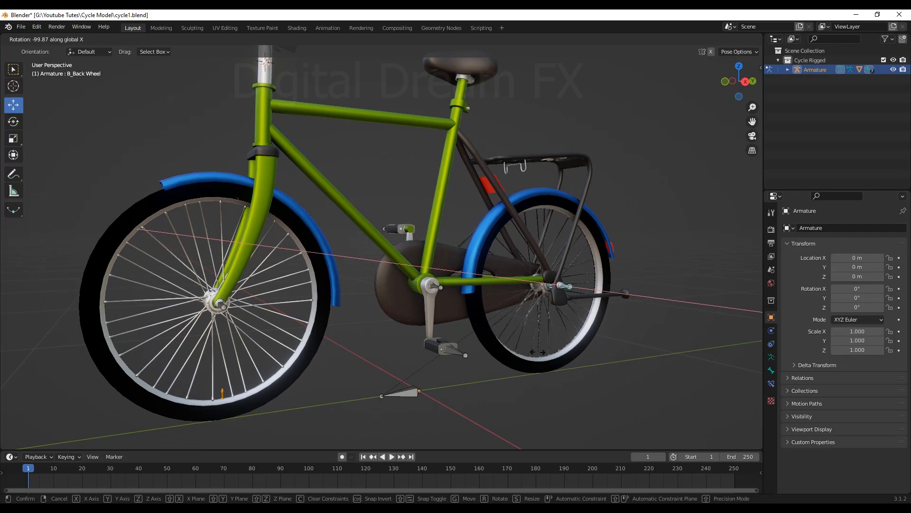
left_click(565, 335)
Turn on the display of bone names for the armature with the back wheel bone selected
middle_click_drag(565, 334, 484, 290)
scroll(482, 290, "up", 5)
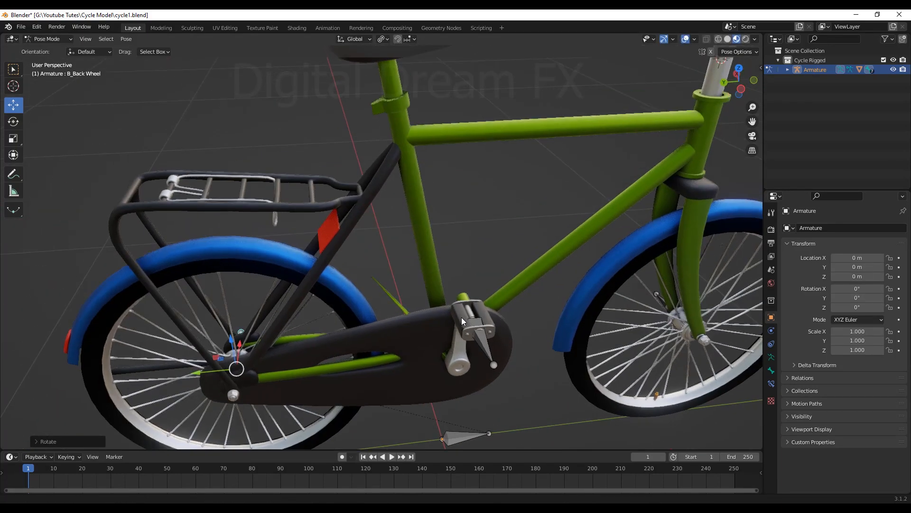
scroll(405, 299, "down", 6)
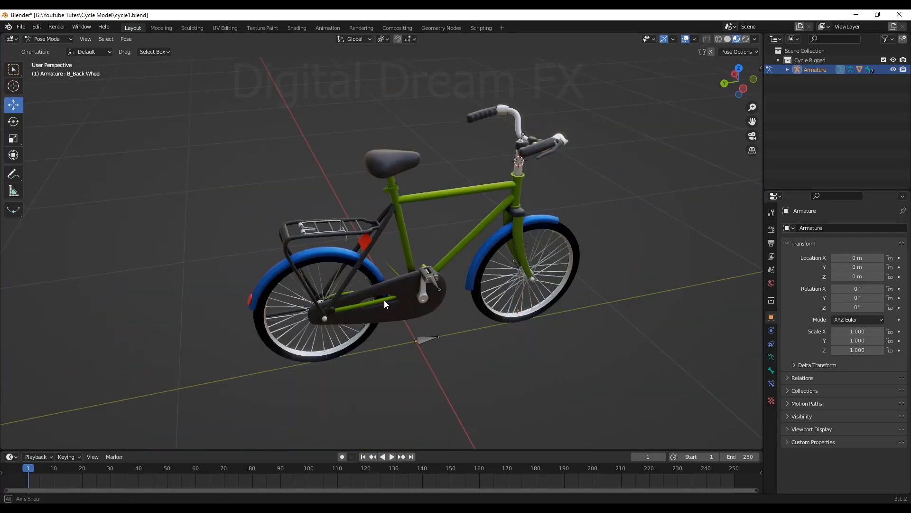
middle_click_drag(383, 300, 537, 297)
scroll(519, 341, "up", 5)
left_click(510, 297)
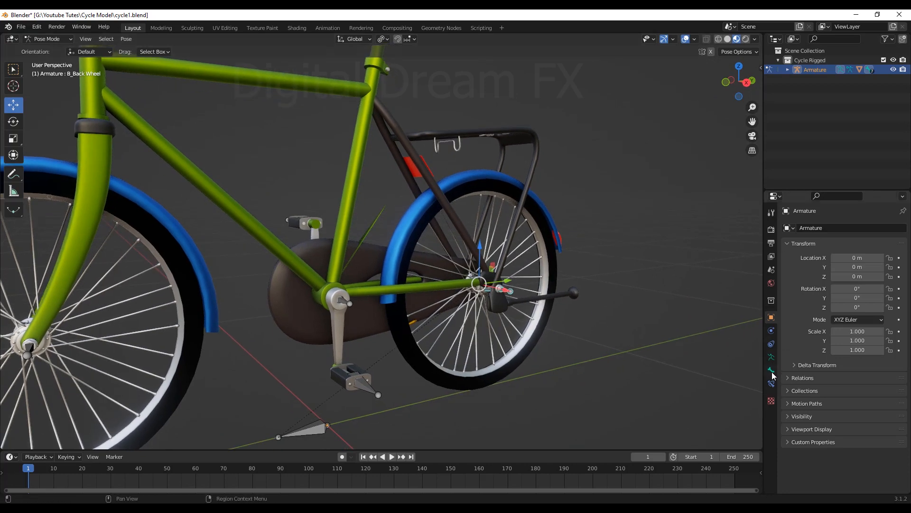
left_click(771, 357)
middle_click_drag(742, 361, 711, 361)
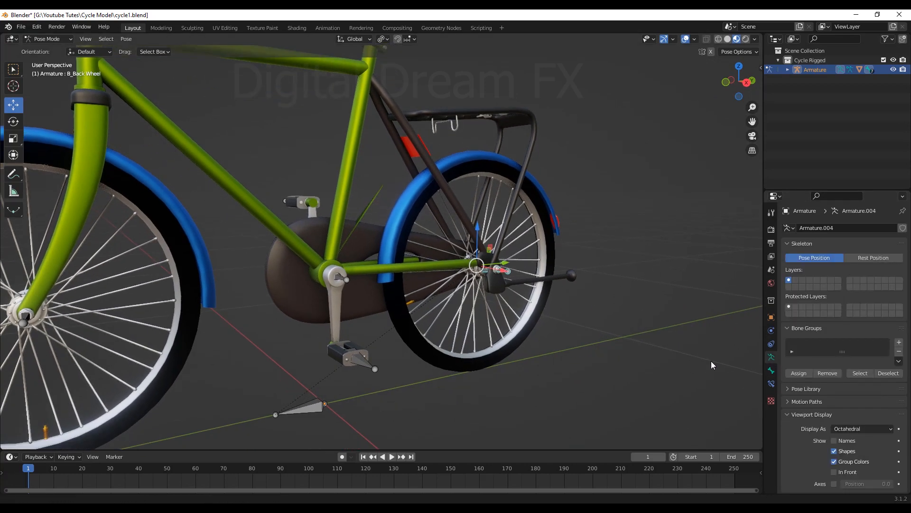
left_click(834, 441)
middle_click_drag(489, 282, 522, 284)
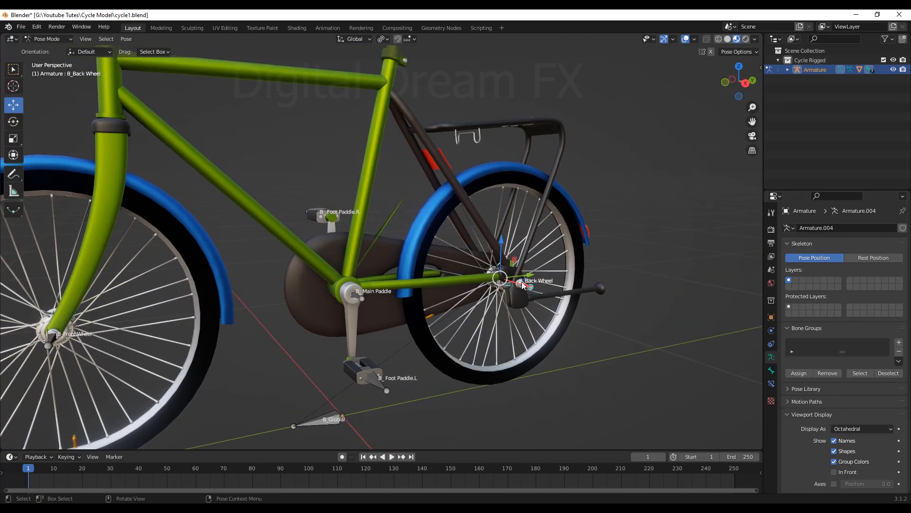
Examine the frame and chain case around the crank and rear hub for geometry that follows the back wheel's rotation
scroll(517, 288, "down", 4)
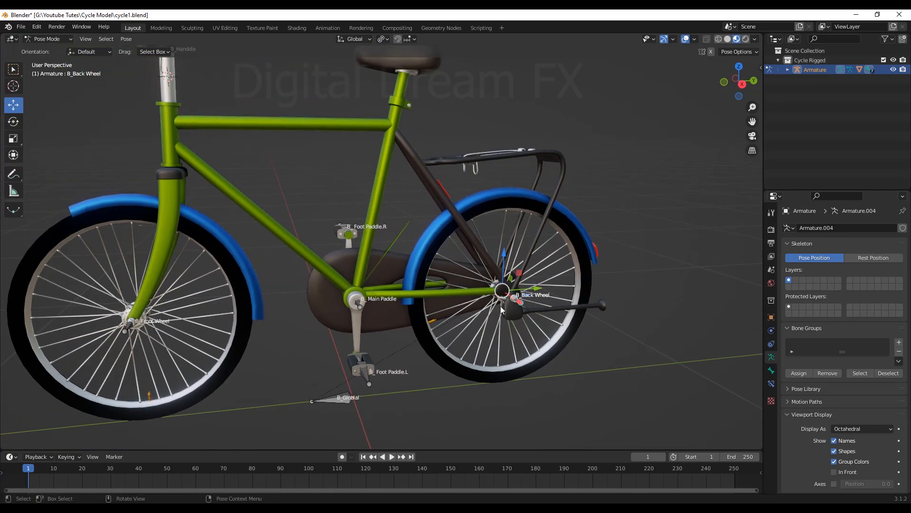
middle_click_drag(427, 294, 400, 289)
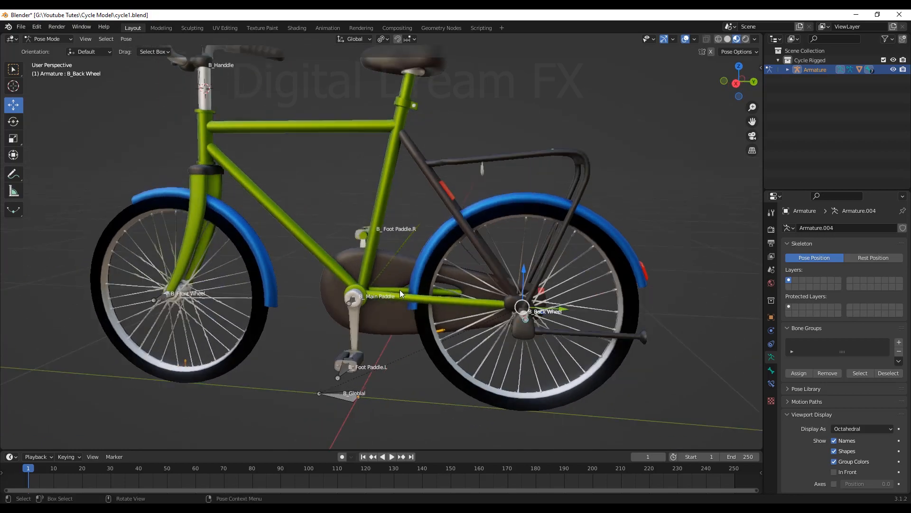
scroll(402, 299, "up", 5)
scroll(398, 253, "down", 4)
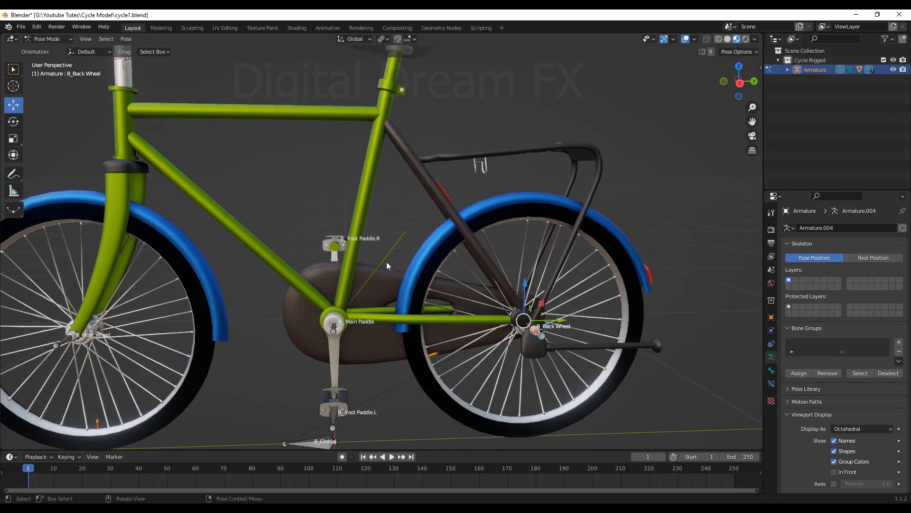
scroll(437, 278, "down", 2)
middle_click_drag(437, 279, 399, 276)
middle_click_drag(413, 223, 513, 303)
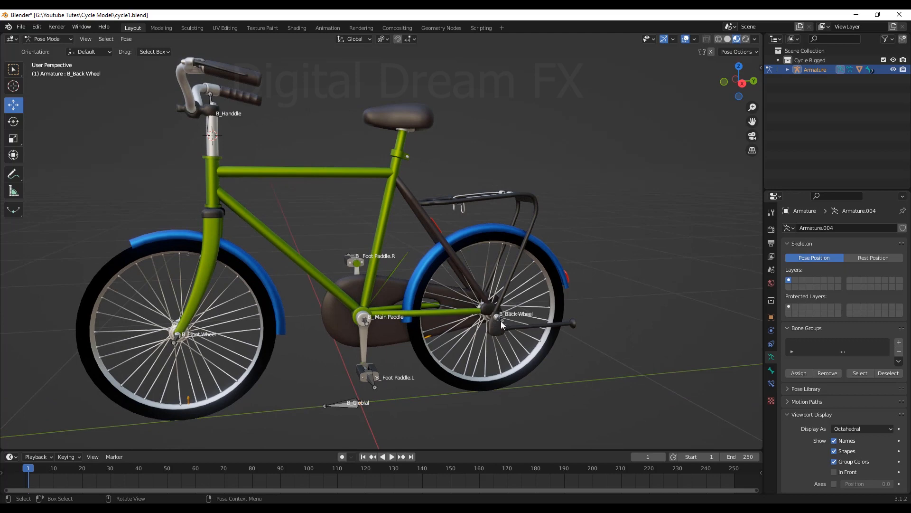
mouse_move(383, 259)
middle_mouse_down()
mouse_move(409, 288)
mouse_move(401, 286)
mouse_move(408, 259)
mouse_move(371, 233)
middle_mouse_up()
Leave the armature's pose editing for Object Mode, select the bicycle mesh and open it in Edit Mode
key("Tab")
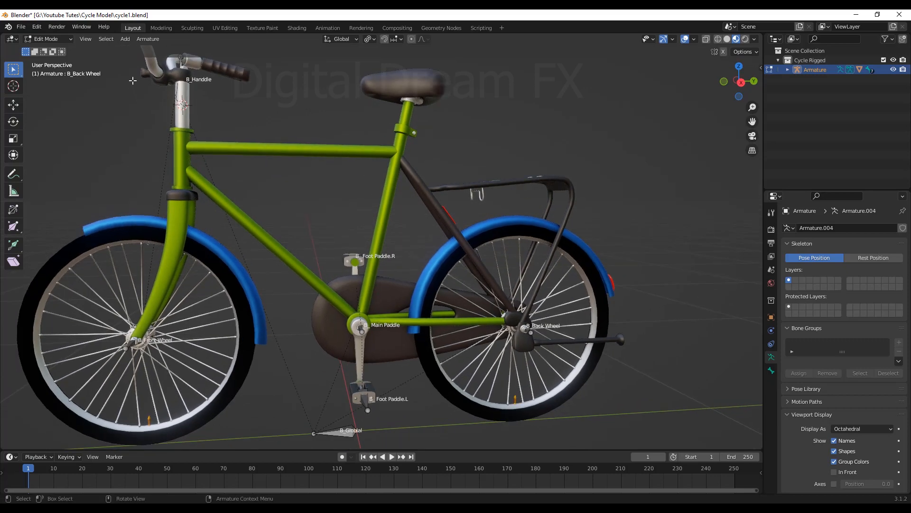
left_click(53, 50)
left_click(388, 204)
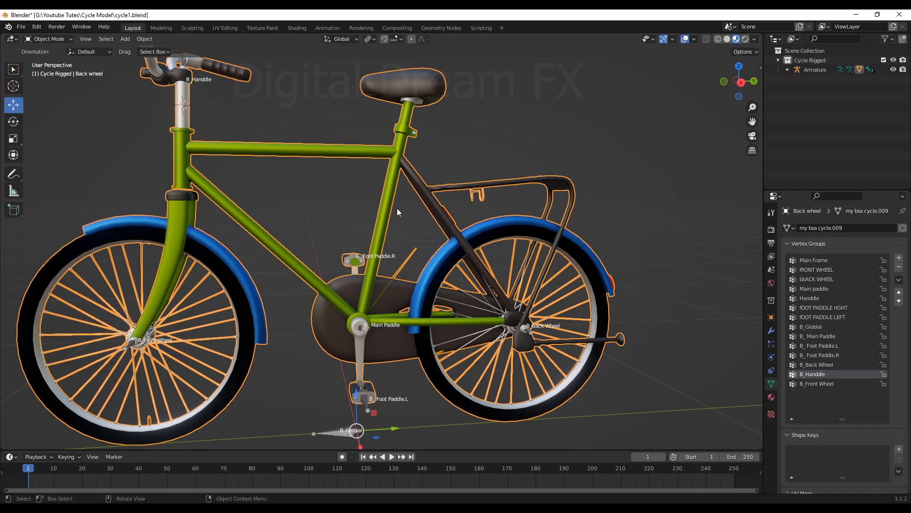
scroll(396, 208, "down", 3)
scroll(397, 210, "up", 2)
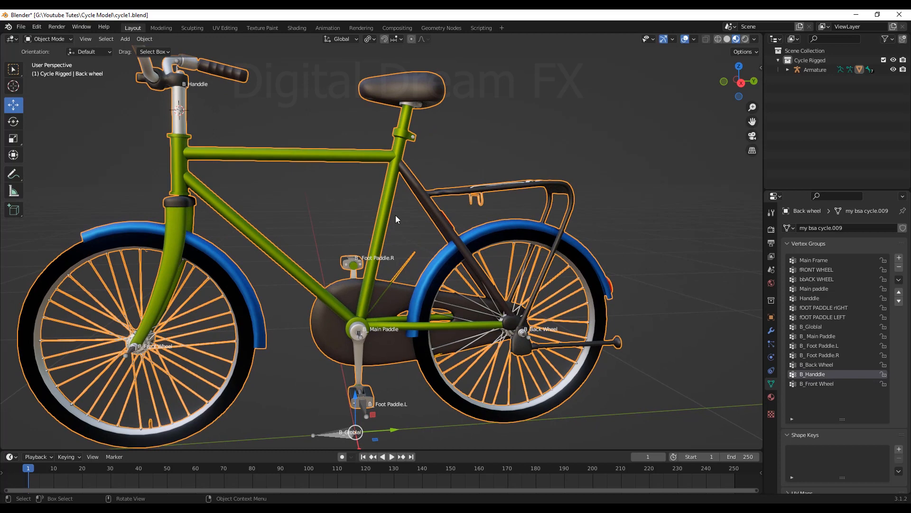
key("Tab")
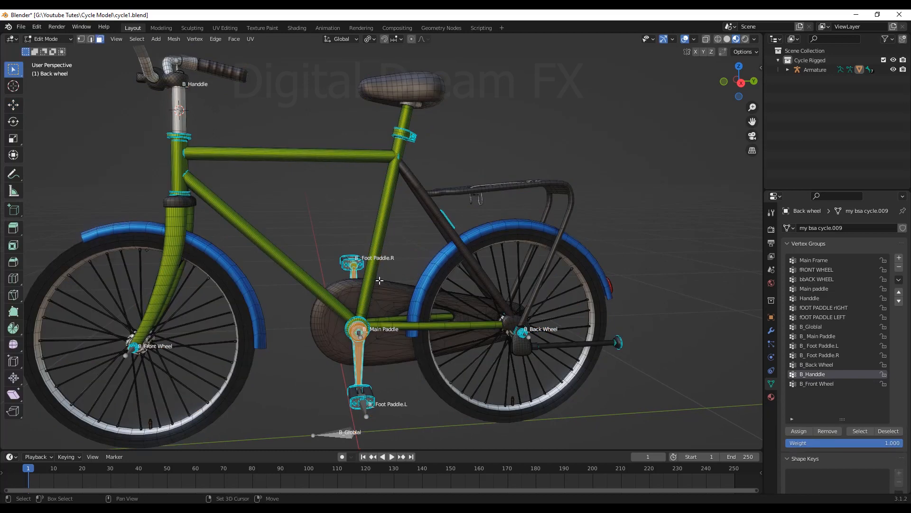
Loop-select faces along the seat tube and add all geometry of the Main Frame vertex group to the selection
middle_click_drag(380, 281, 387, 248, "shift")
left_click(389, 214, "alt")
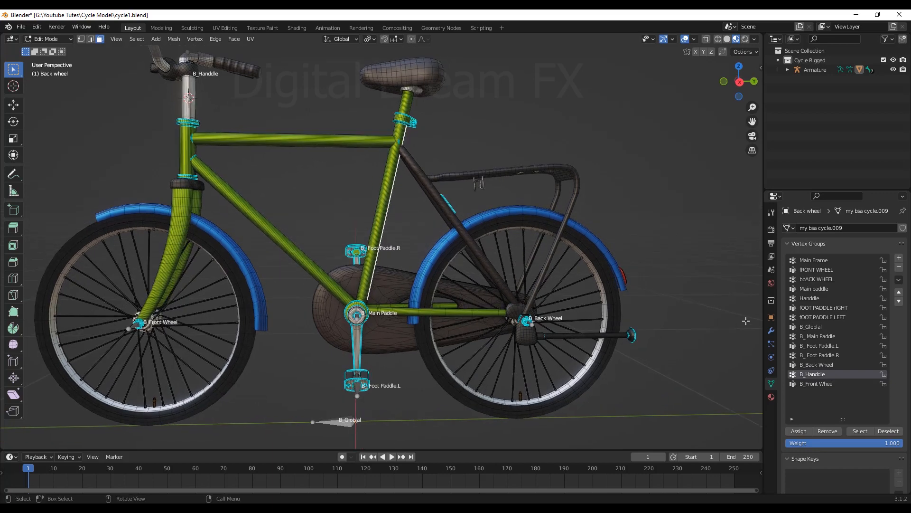
left_click(810, 260)
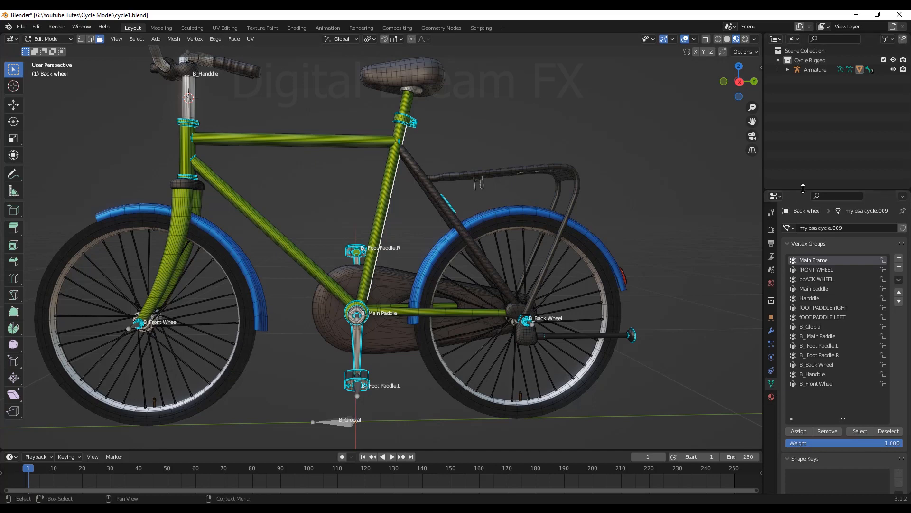
left_click_drag(803, 189, 803, 115)
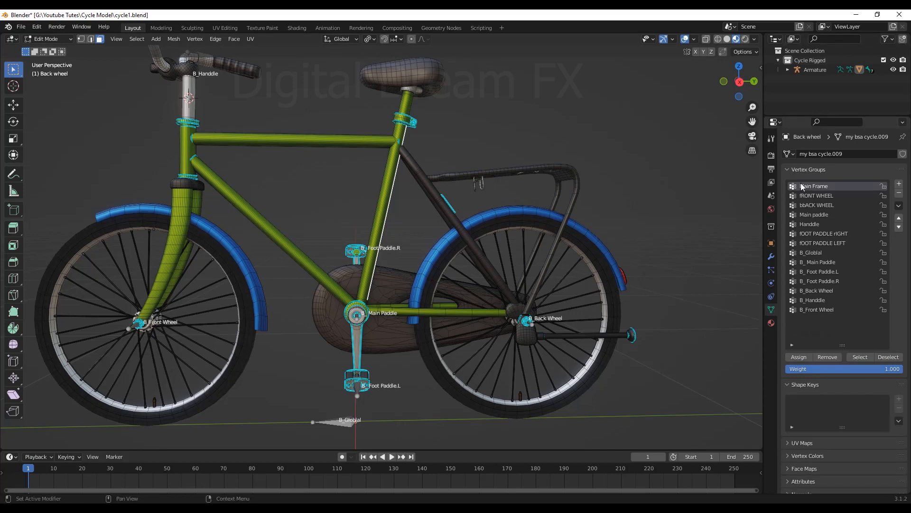
left_click(868, 359)
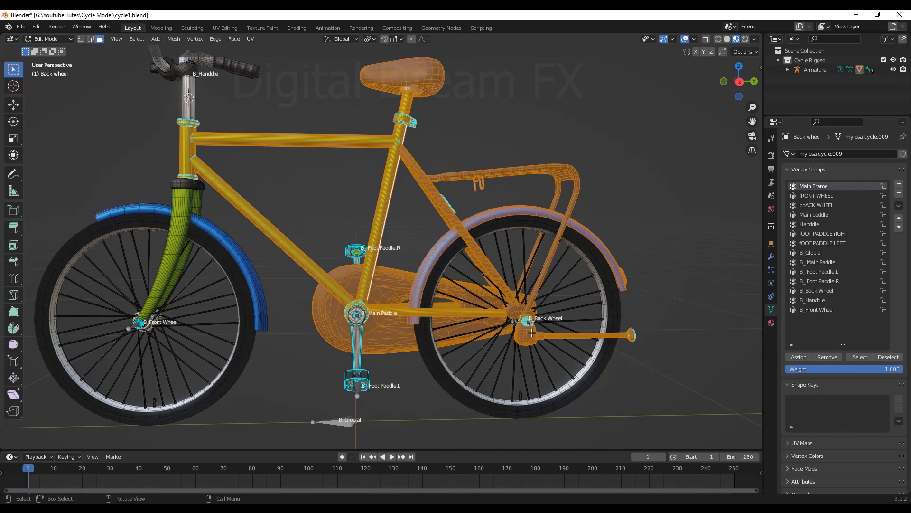
Examine the selected main frame geometry around the crank, chain case, rear fender and back wheel hub
middle_click_drag(532, 333, 588, 349)
scroll(566, 346, "up", 5)
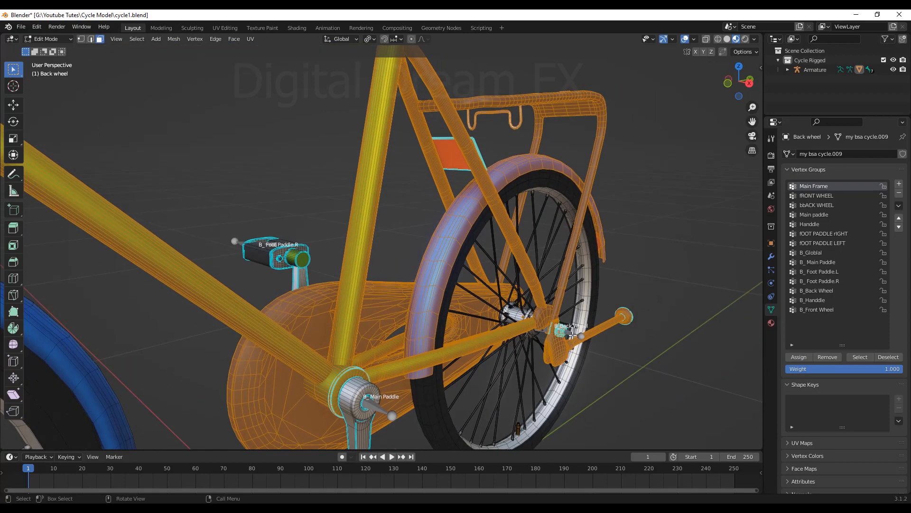
middle_click_drag(370, 376, 533, 336)
scroll(453, 350, "up", 3)
scroll(532, 315, "down", 5)
scroll(534, 323, "up", 2)
scroll(583, 370, "up", 1)
scroll(406, 335, "down", 3)
middle_click_drag(406, 335, 432, 301, "shift")
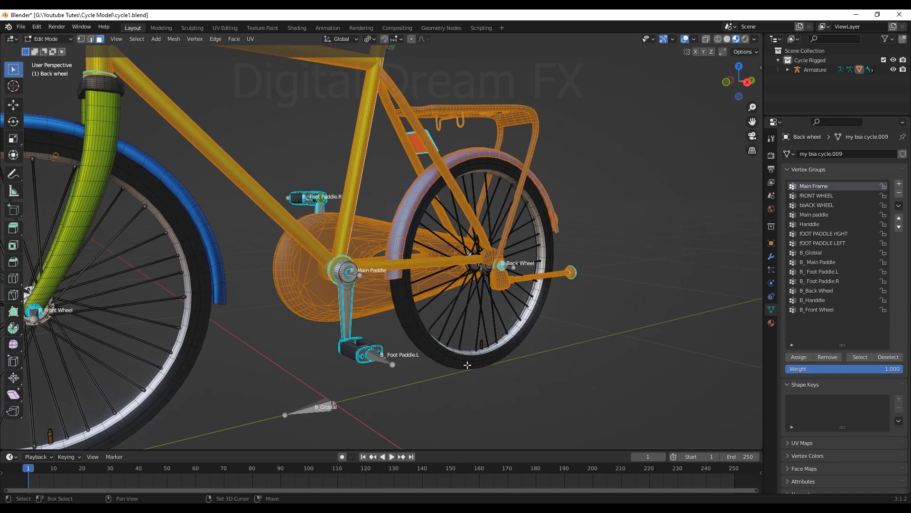
scroll(467, 365, "up", 4)
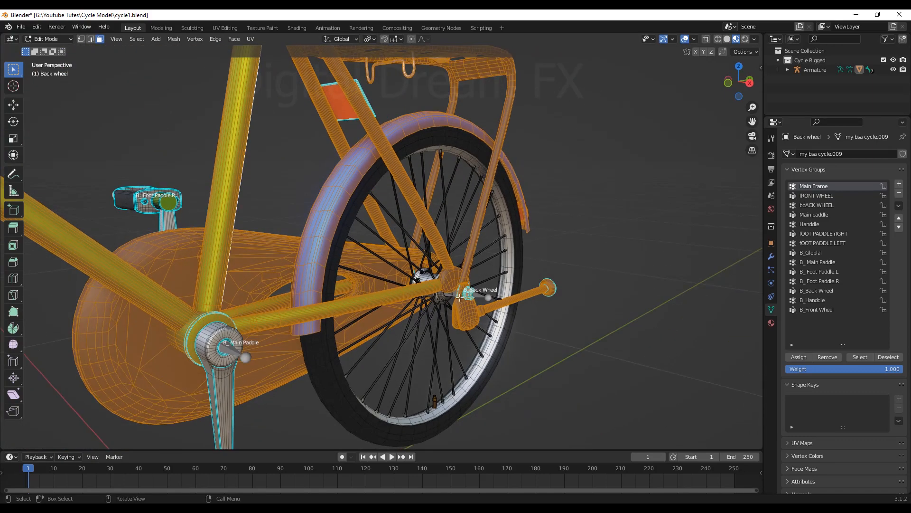
middle_click_drag(554, 309, 509, 315)
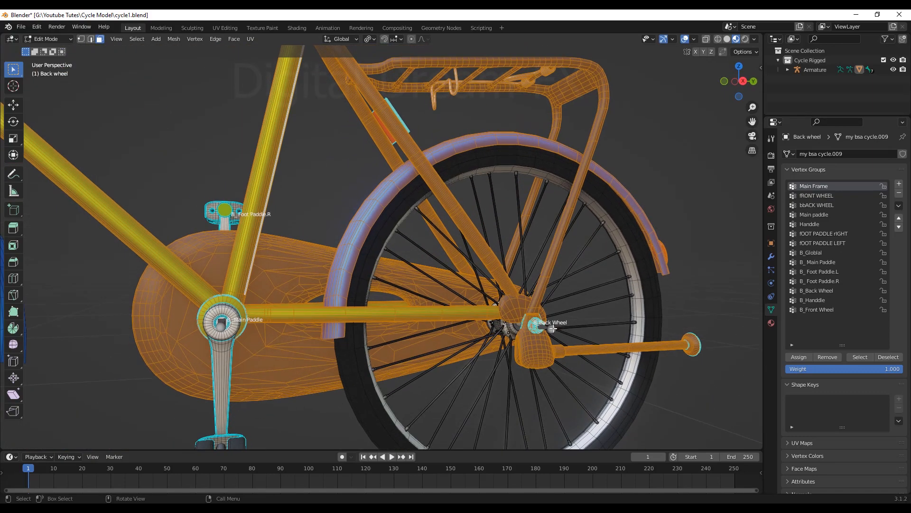
scroll(553, 328, "down", 5)
scroll(463, 290, "up", 3)
scroll(508, 291, "up", 4)
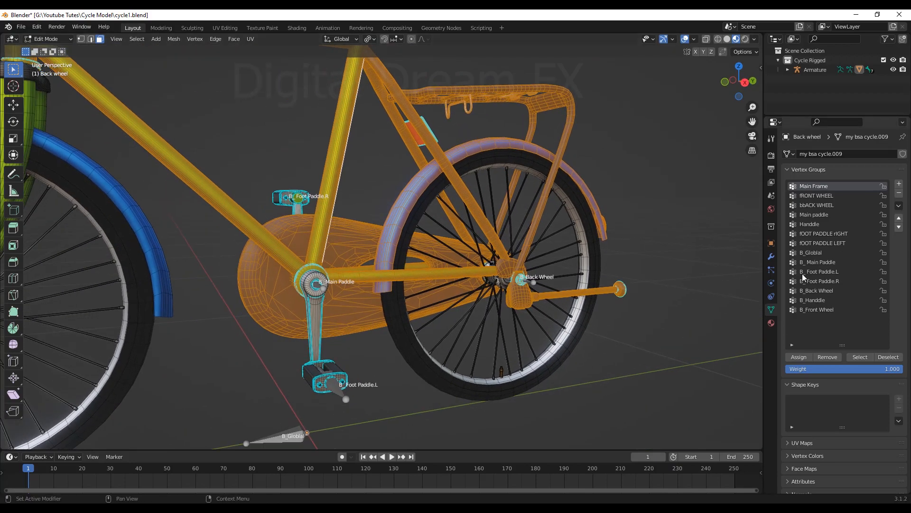
Make B_Back Wheel the active vertex group of the bicycle mesh and return to Object Mode
left_click(821, 292)
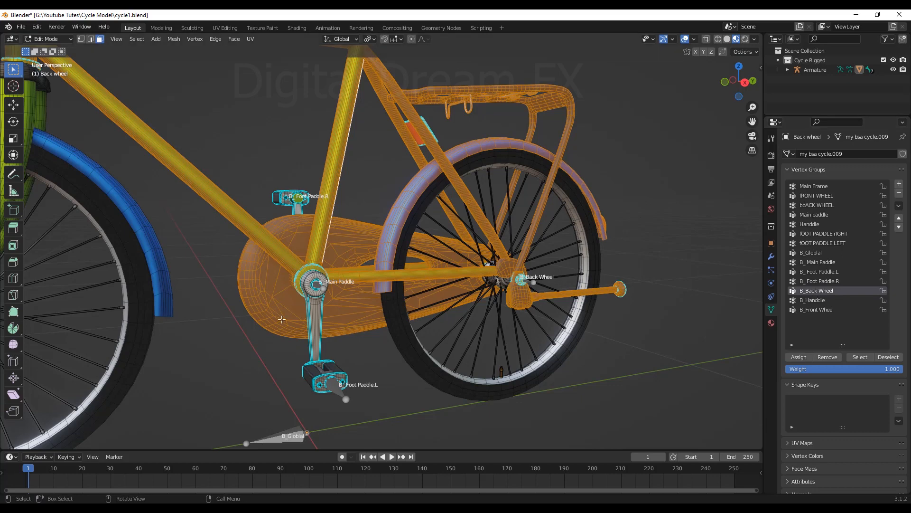
scroll(399, 348, "down", 3)
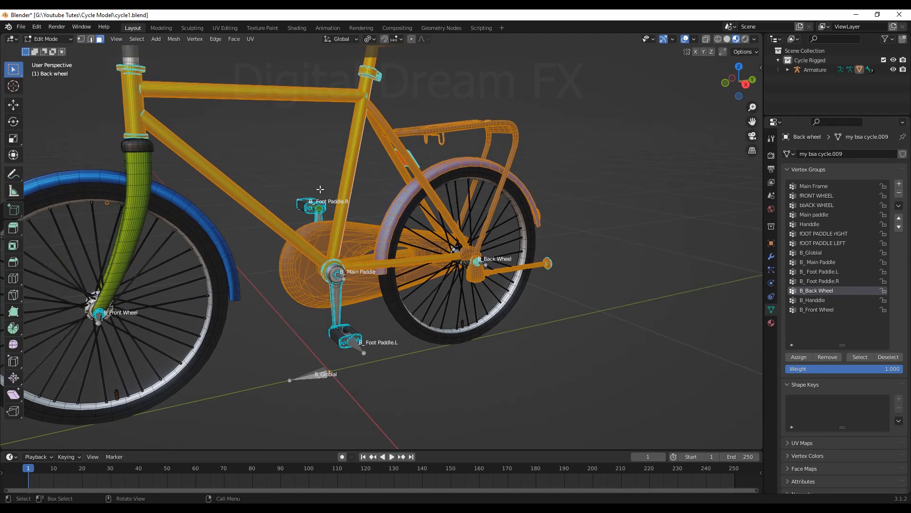
middle_click_drag(518, 355, 546, 387)
key("Tab")
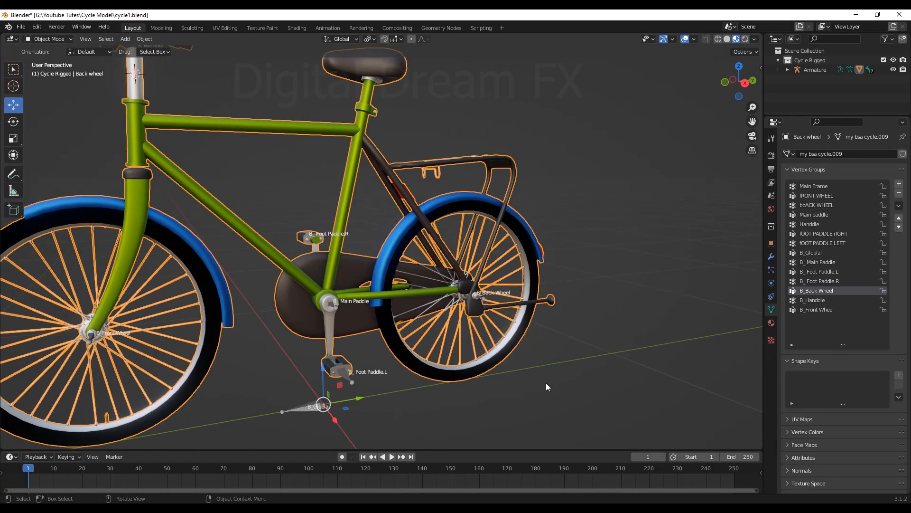
Select the bicycle's armature and switch it to Pose Mode
left_click(481, 298)
middle_click_drag(525, 349, 537, 342, "shift")
left_click(46, 36)
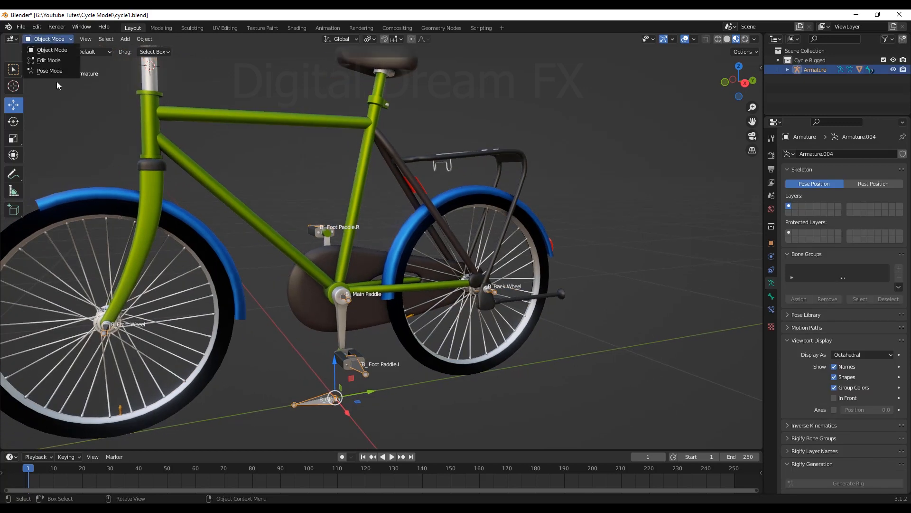
left_click(52, 64)
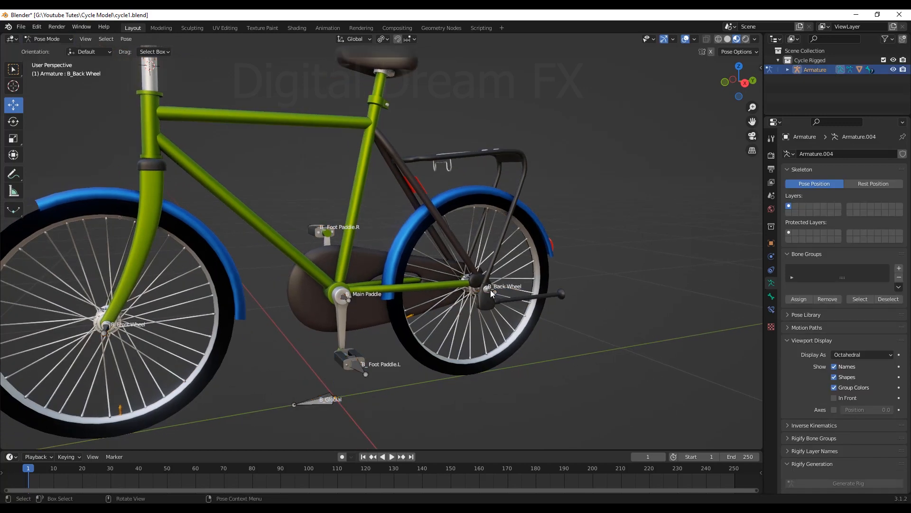
Test the B_Back Wheel bone by rotating it about the global X axis, and deselect it
left_click(491, 290)
middle_click_drag(491, 291, 559, 315)
key("r")
key("x")
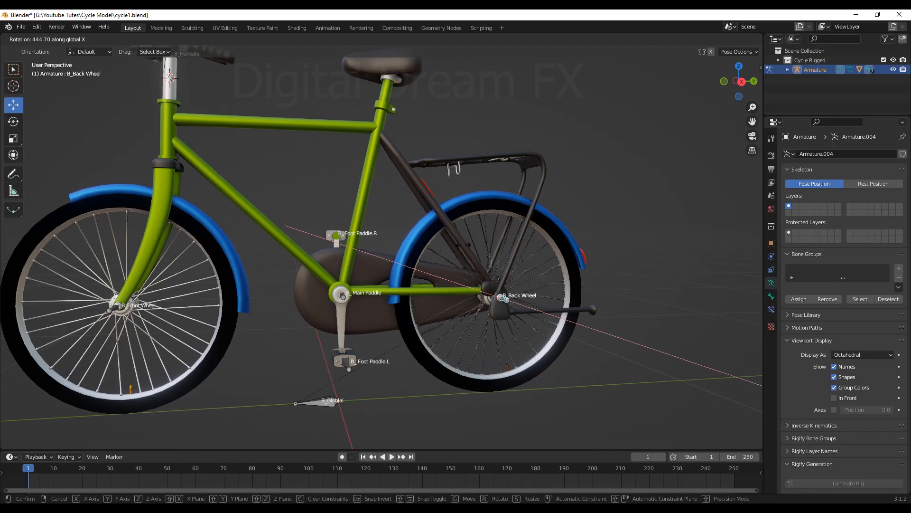
left_click(445, 196)
middle_click_drag(445, 196, 514, 335)
scroll(514, 334, "up", 5)
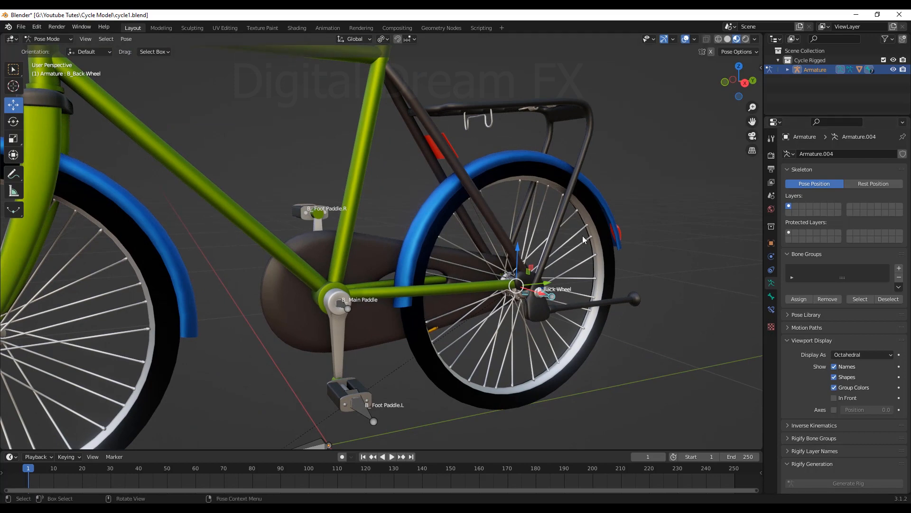
key("alt+a")
scroll(532, 241, "down", 6)
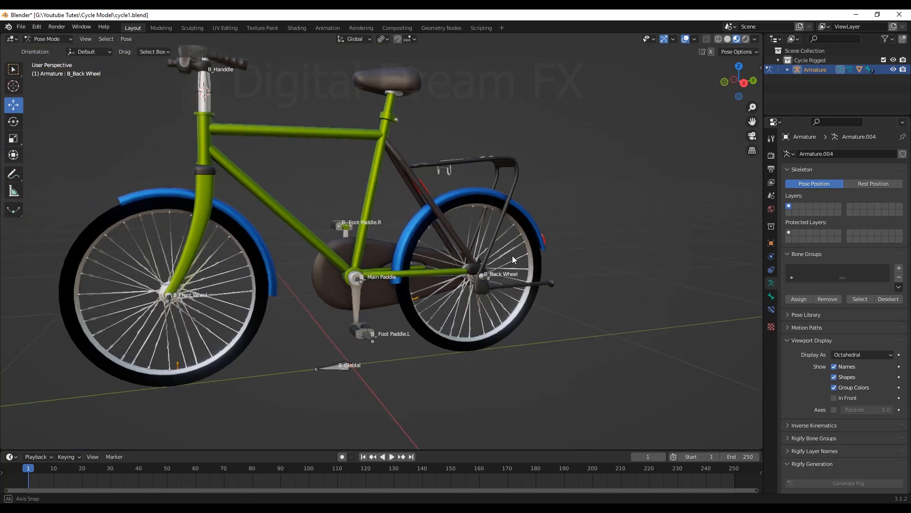
scroll(469, 268, "down", 5, "ctrl")
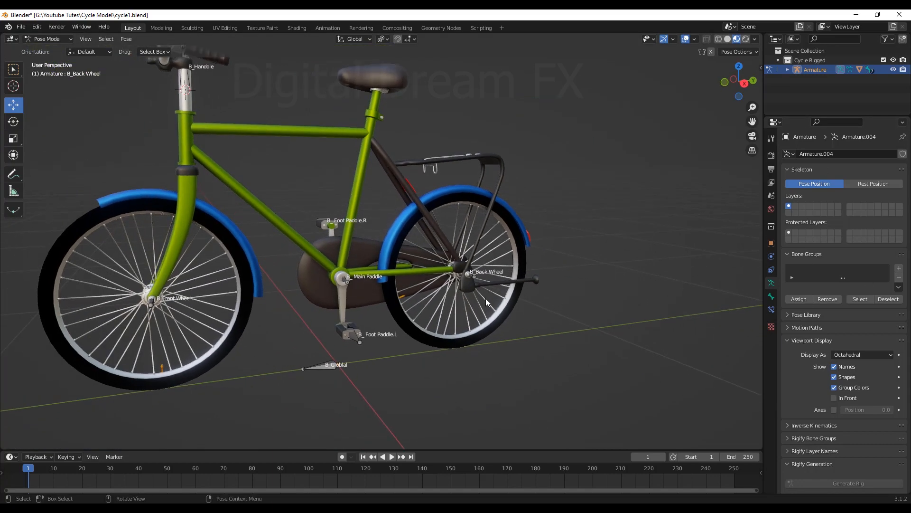
middle_click_drag(343, 324, 408, 261)
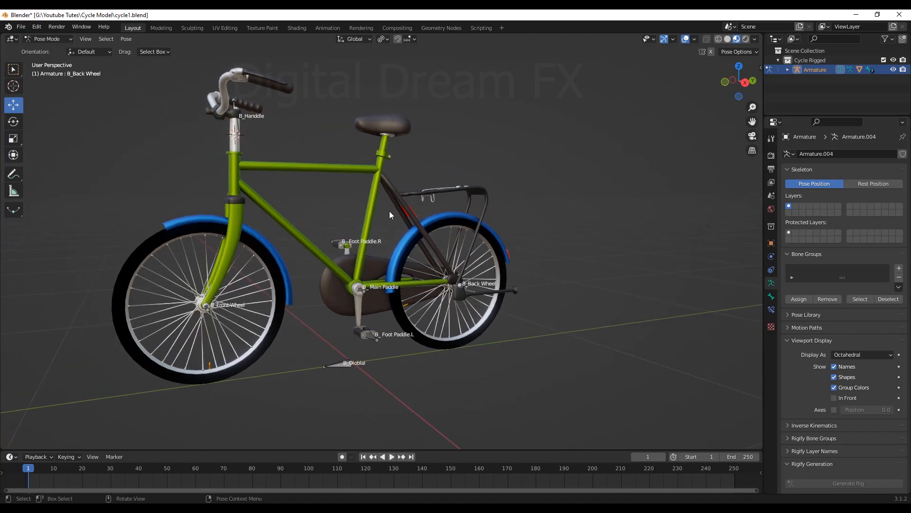
middle_click_drag(389, 211, 507, 226)
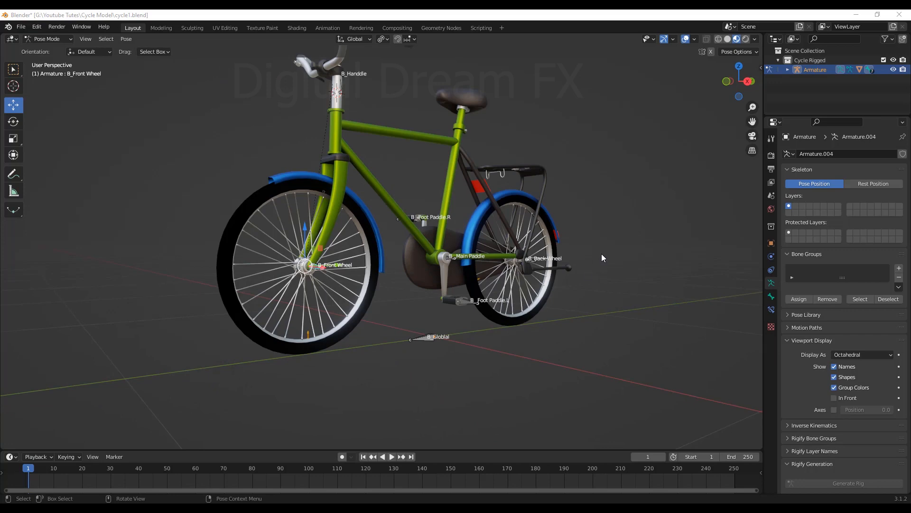
scroll(593, 283, "up", 3)
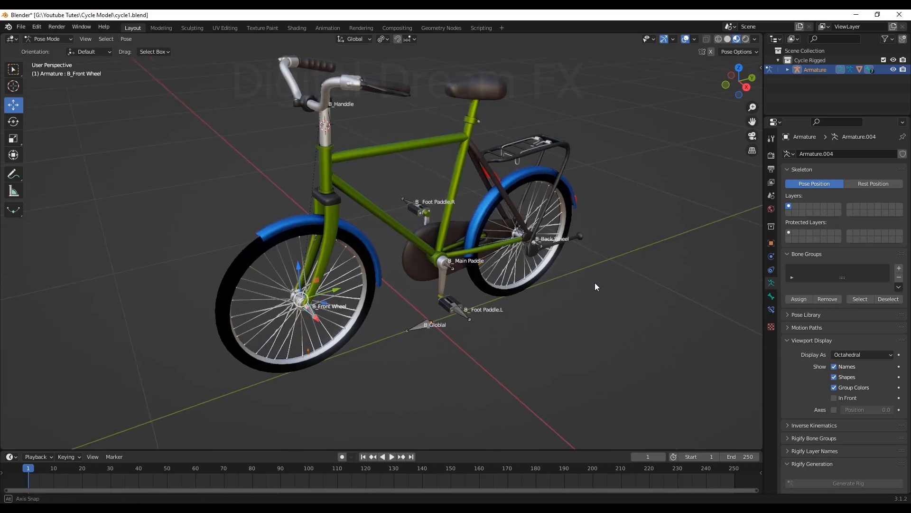
scroll(333, 323, "down", 3, "ctrl")
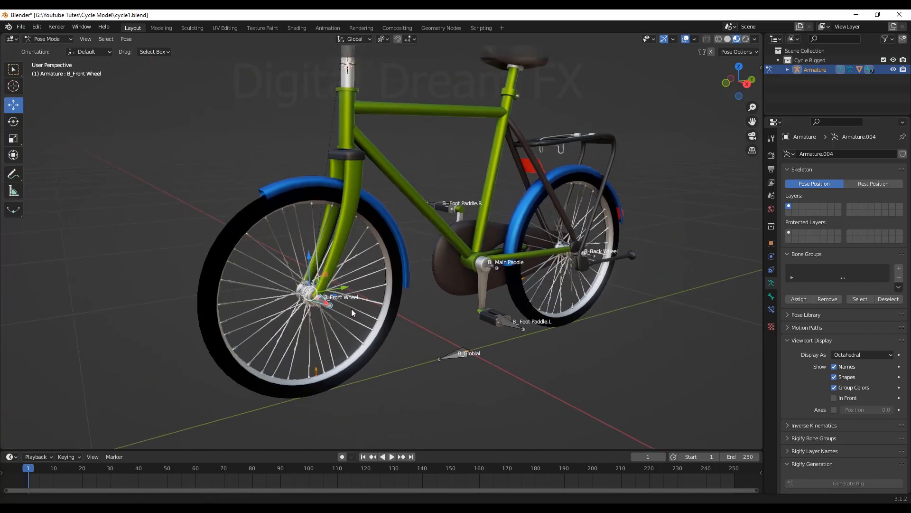
Select the global bone under the bicycle and try moving the whole rig along the Y axis
left_click(441, 354)
scroll(472, 351, "down", 3)
middle_click_drag(472, 351, 426, 362)
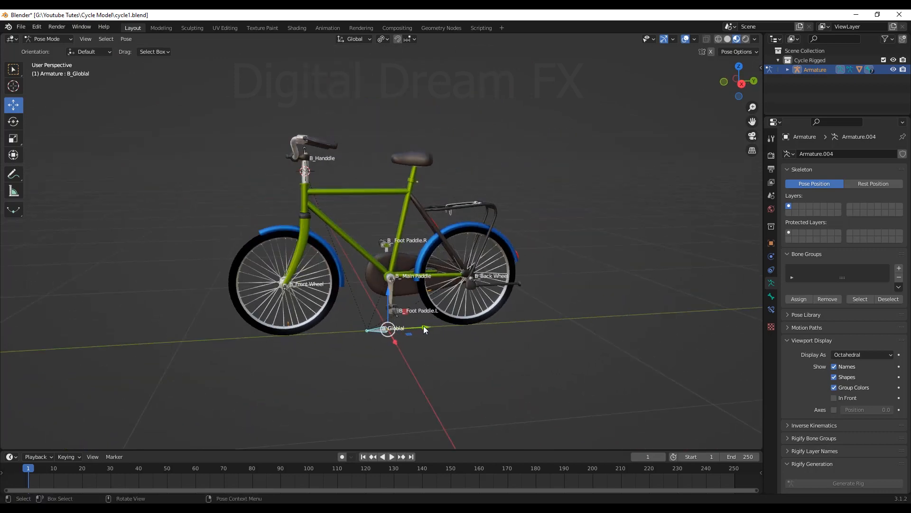
left_click_drag(423, 329, 363, 345)
right_click(363, 345)
Switch the armature from Pose Mode back to Object Mode
scroll(414, 352, "up", 3)
middle_click_drag(422, 364, 436, 337)
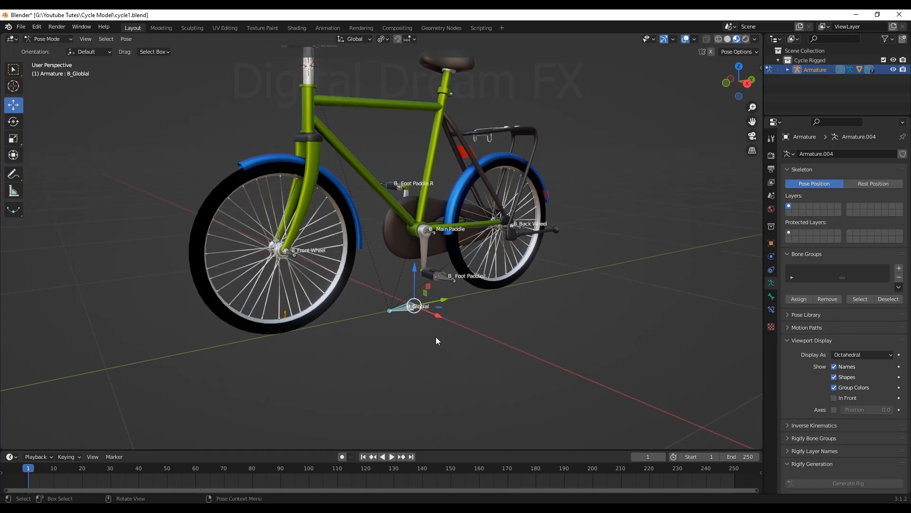
left_click(44, 43)
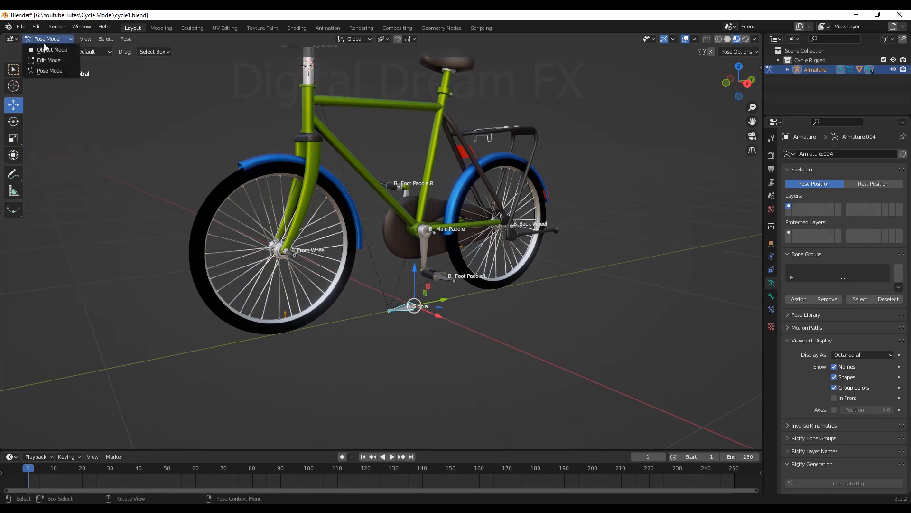
left_click(45, 48)
middle_click_drag(361, 285, 556, 272)
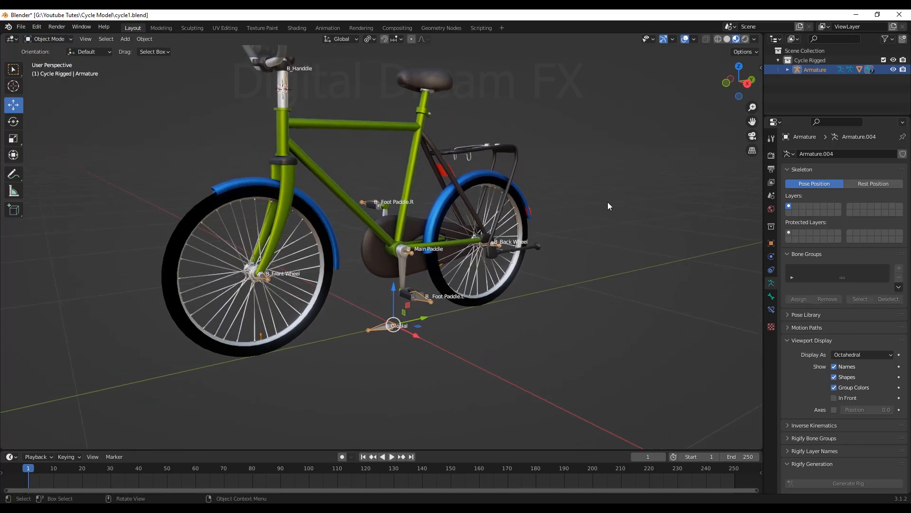
key("n")
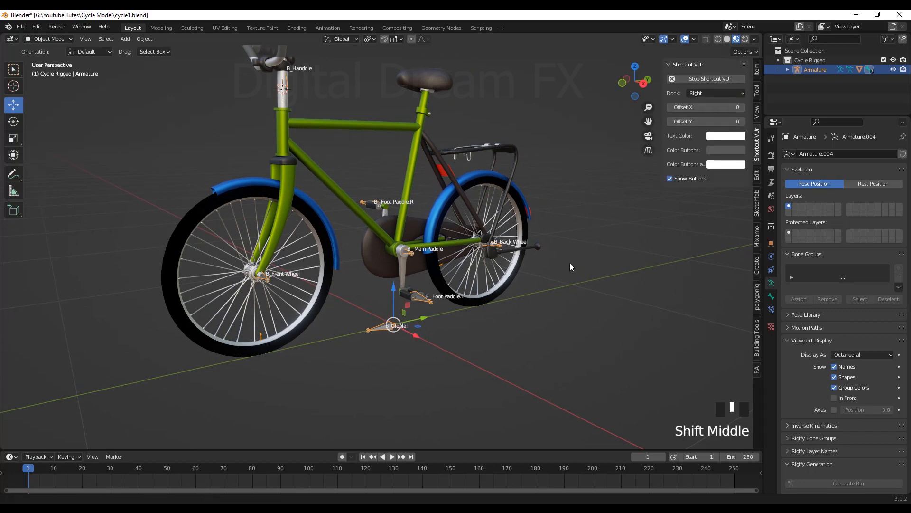
middle_click_drag(570, 263, 541, 313, "shift")
key("n")
scroll(562, 280, "down", 2)
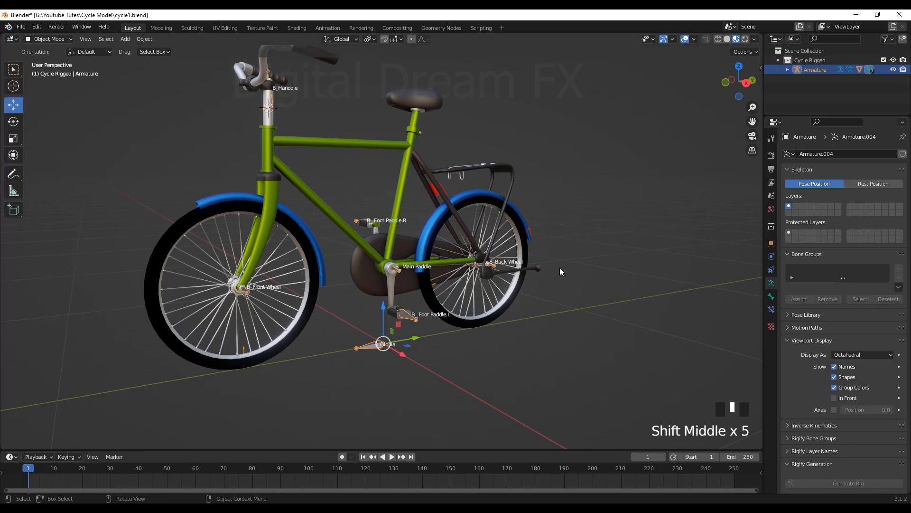
Add an empty with the Cube display type to the scene
key("shift+a")
mouse_move(564, 307)
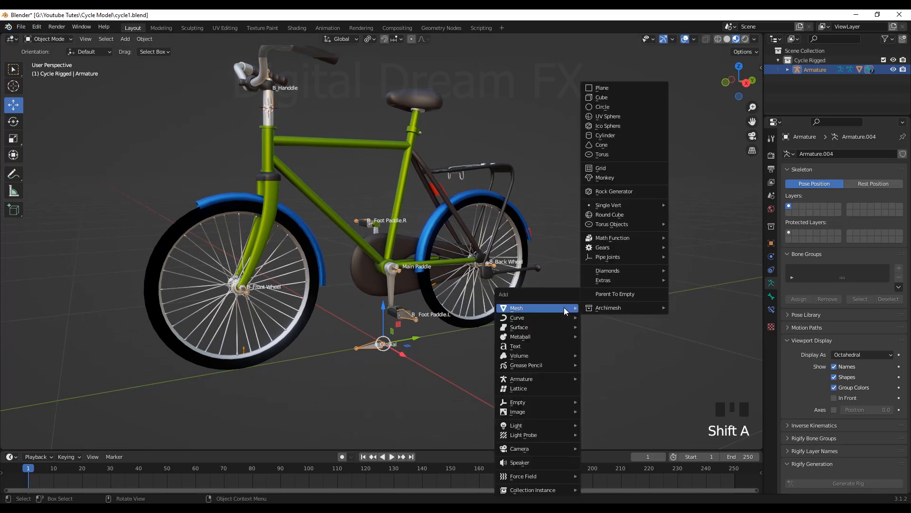
mouse_move(529, 403)
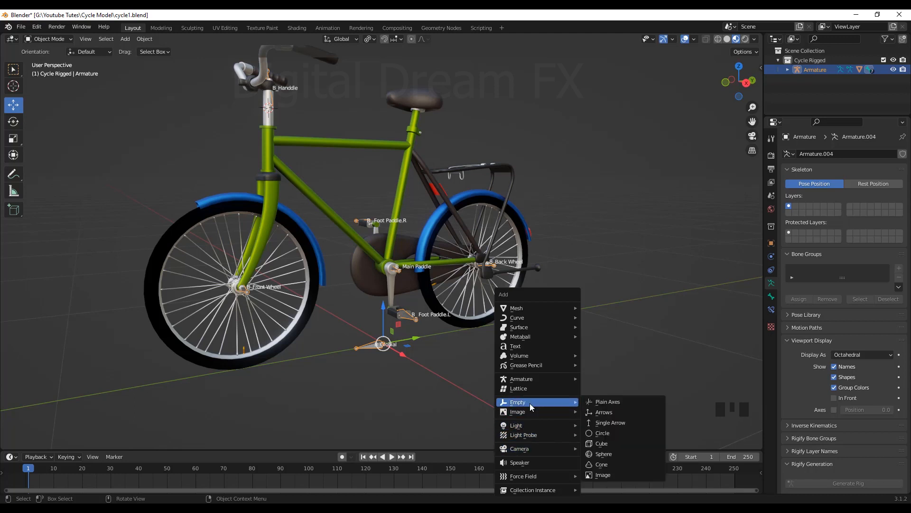
left_click(614, 445)
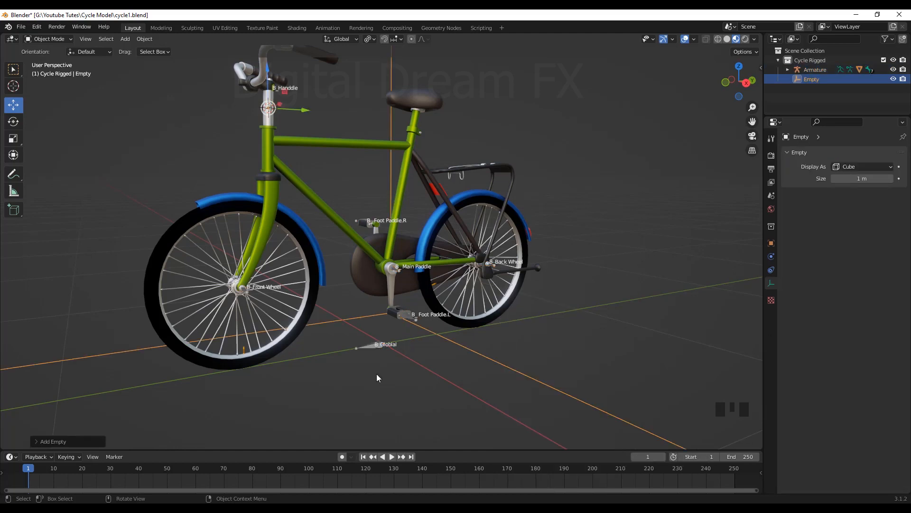
Examine the cube empty's size and position around the bicycle in perspective and from the side
middle_click_drag(377, 374, 452, 390, "shift")
scroll(476, 360, "down", 5)
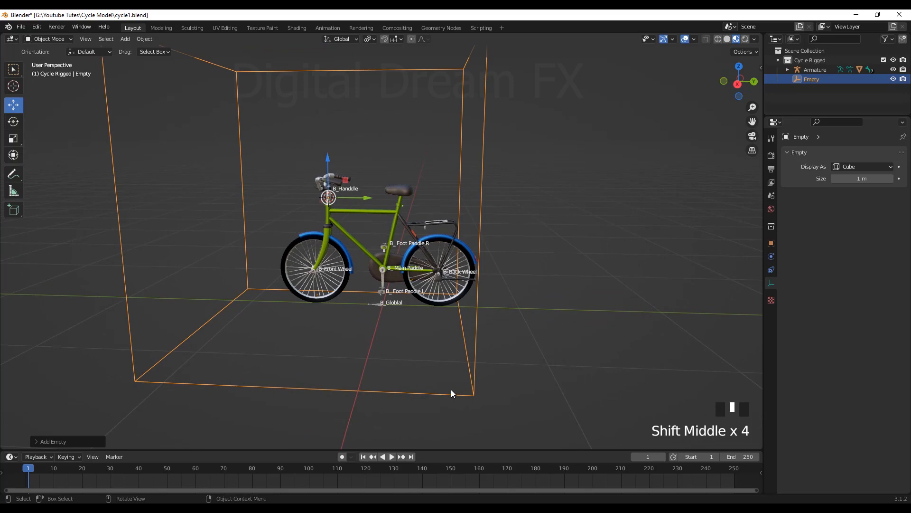
middle_click_drag(525, 330, 515, 280, "shift")
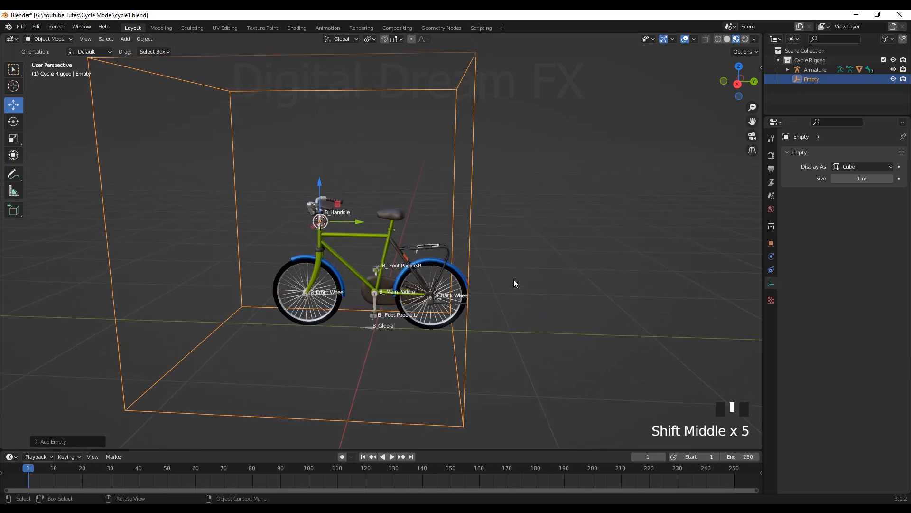
key("KP_3")
scroll(546, 217, "up", 2)
middle_click_drag(546, 218, 495, 305, "shift")
scroll(493, 292, "down", 1)
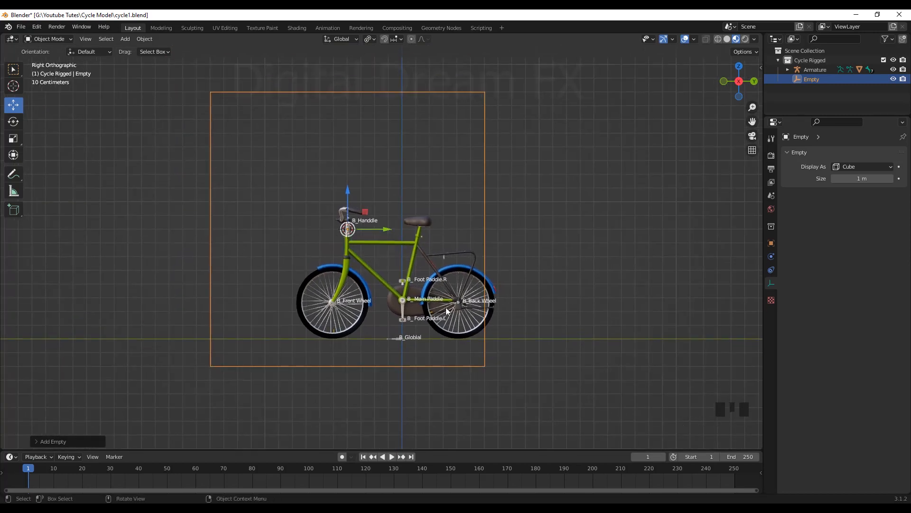
middle_click_drag(444, 312, 426, 282, "shift")
scroll(434, 331, "up", 2)
scroll(426, 282, "down", 2)
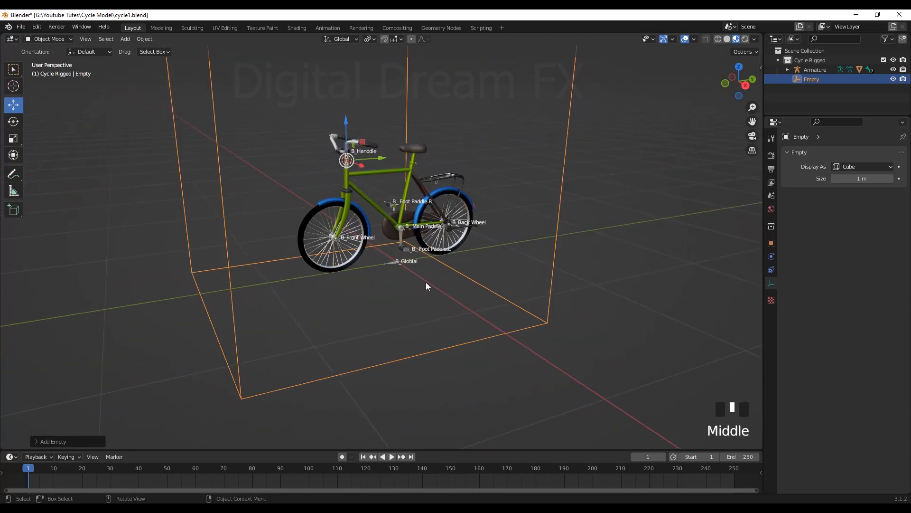
Snap the 3D cursor to the world origin
key("shift+s")
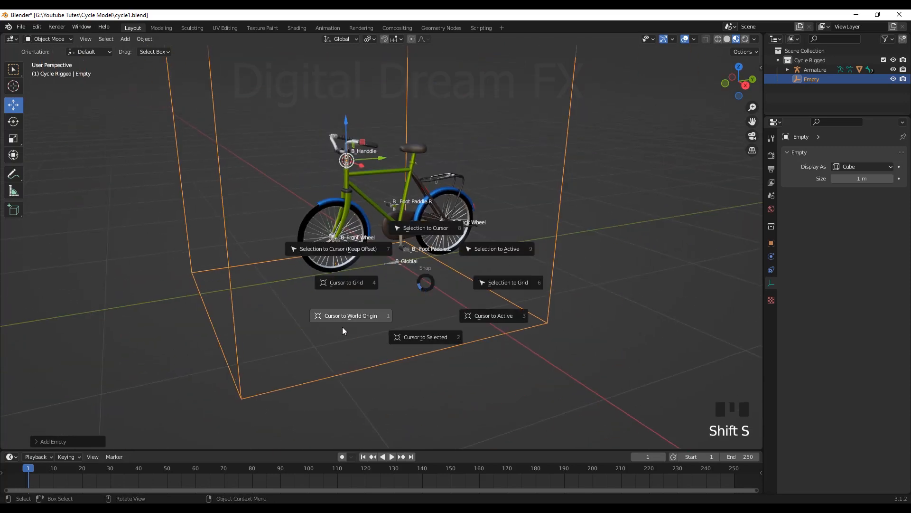
left_click(359, 317)
middle_click_drag(359, 317, 491, 158, "shift")
scroll(409, 320, "down", 2)
left_click(495, 250)
middle_click_drag(494, 249, 476, 250, "shift")
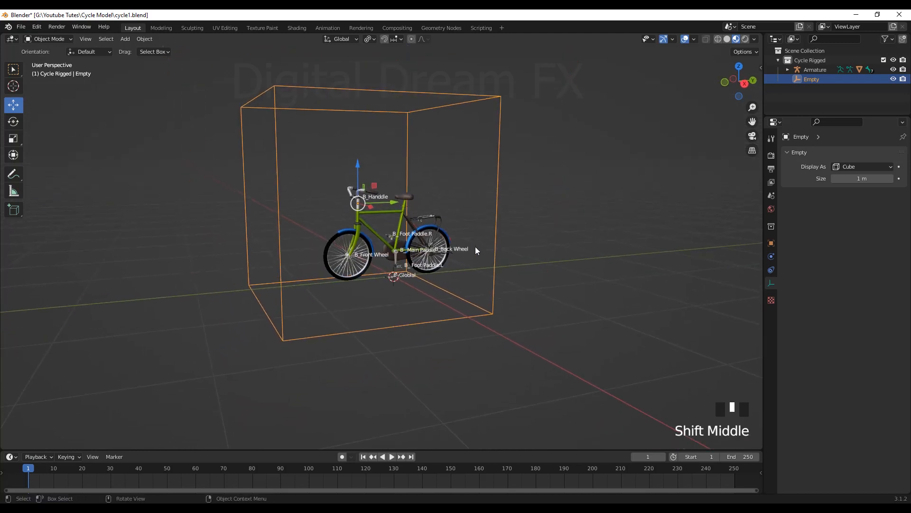
Snap the cube empty to the 3D cursor at the world origin
key("shift+s")
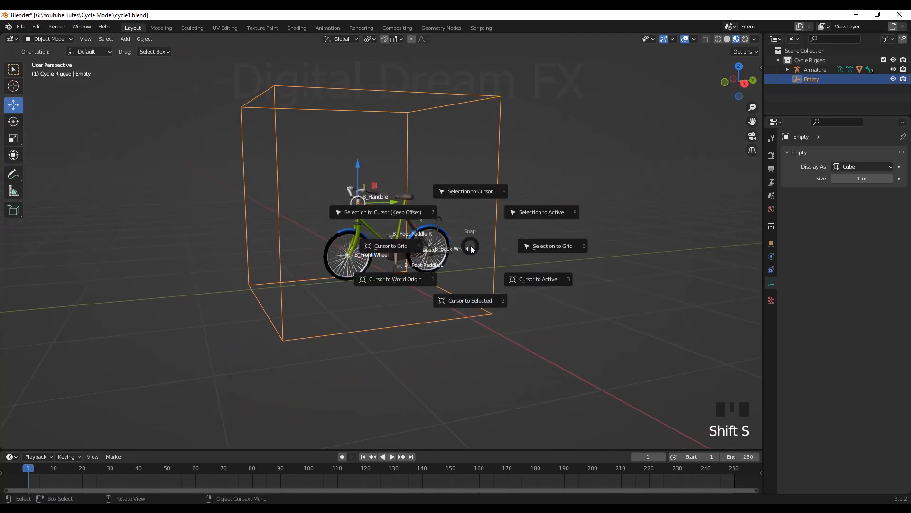
left_click(468, 189)
scroll(474, 301, "down", 2)
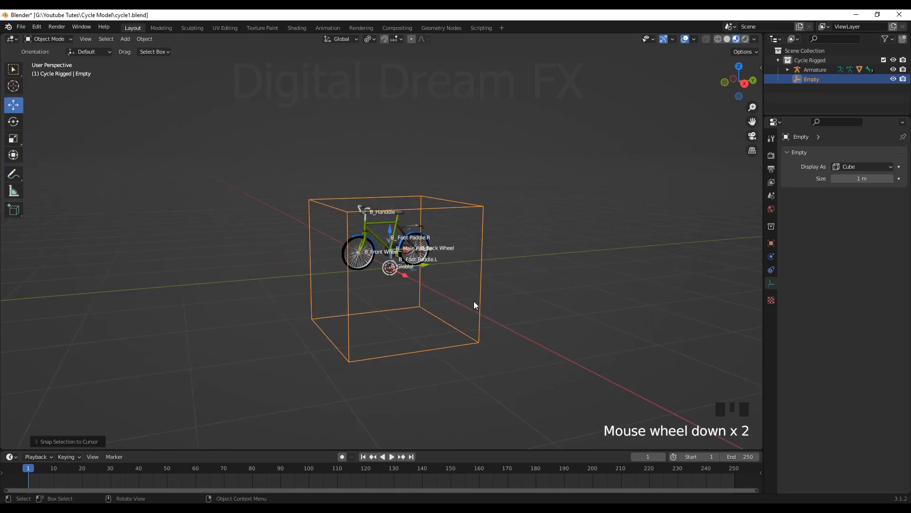
Set the cube empty's display size to 0.97 m while checking its fit around the bicycle in the right orthographic view
middle_click_drag(474, 303, 431, 327)
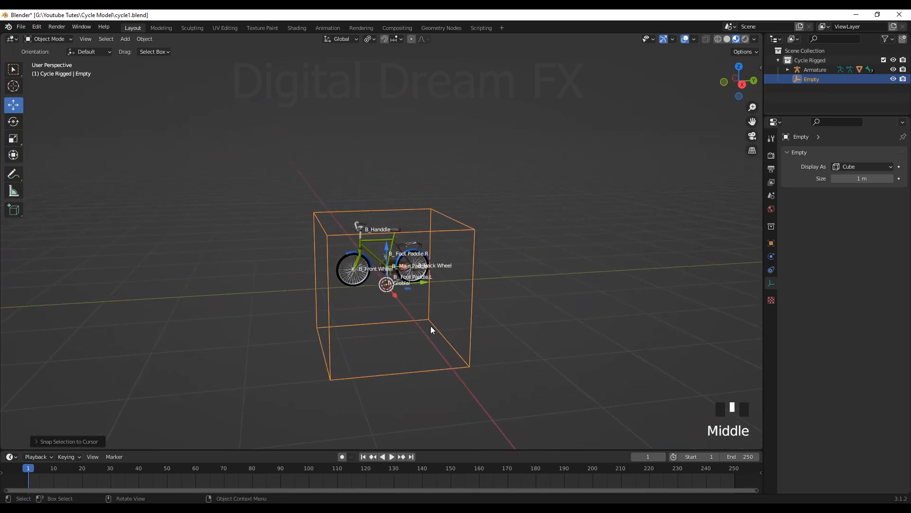
key("KP_3")
scroll(479, 275, "up", 3)
middle_click_drag(478, 275, 474, 249, "shift")
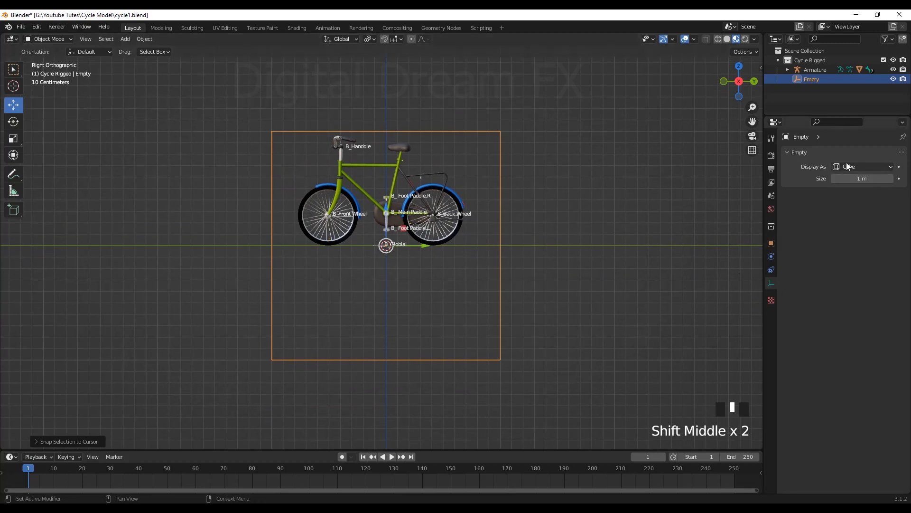
middle_click_drag(434, 255, 458, 300, "shift")
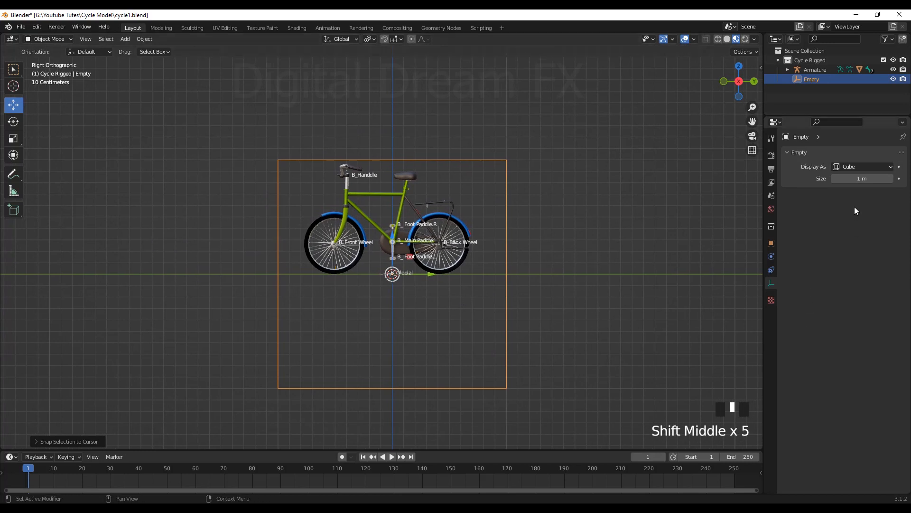
mouse_move(860, 178)
left_mouse_down()
mouse_move(838, 178)
mouse_move(853, 178)
left_mouse_up()
middle_click_drag(449, 324, 508, 314, "shift")
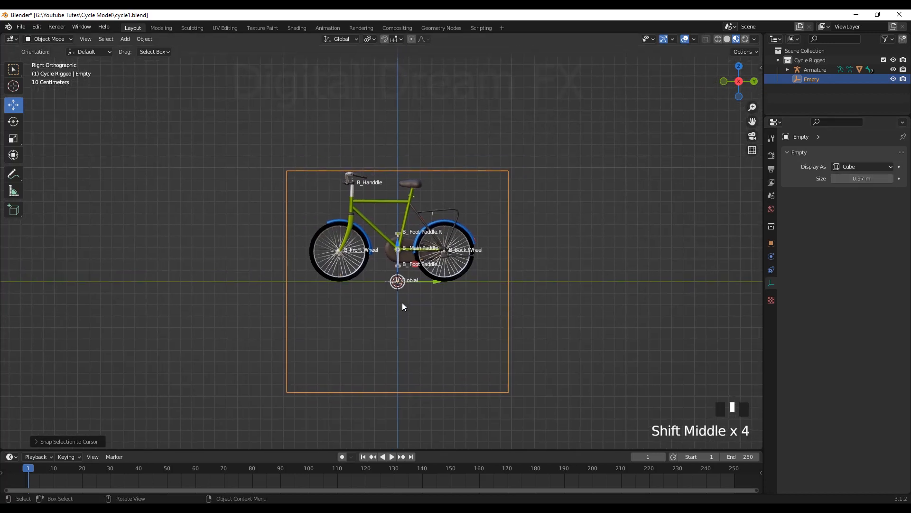
middle_click_drag(401, 301, 534, 268, "shift")
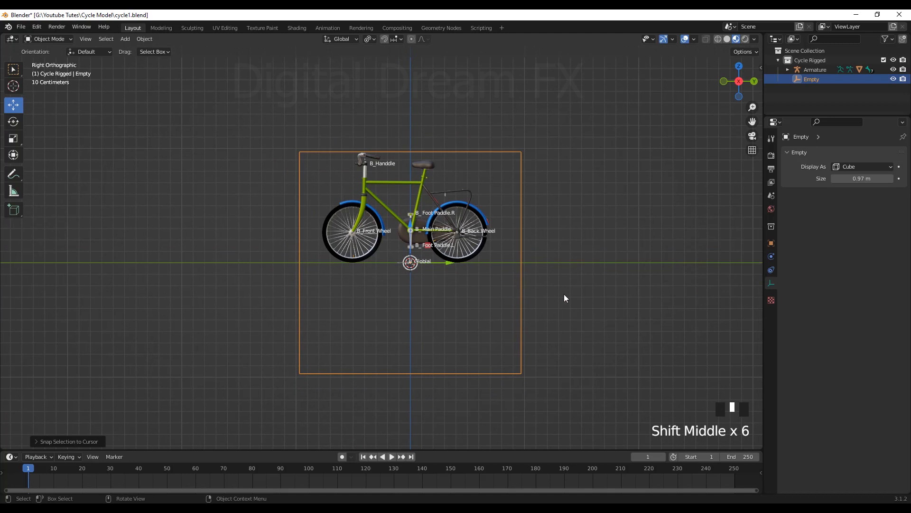
Scale the cube empty along Y to about 0.76 and shift it along Y to about -0.046 m, matching the bicycle's length
key("s")
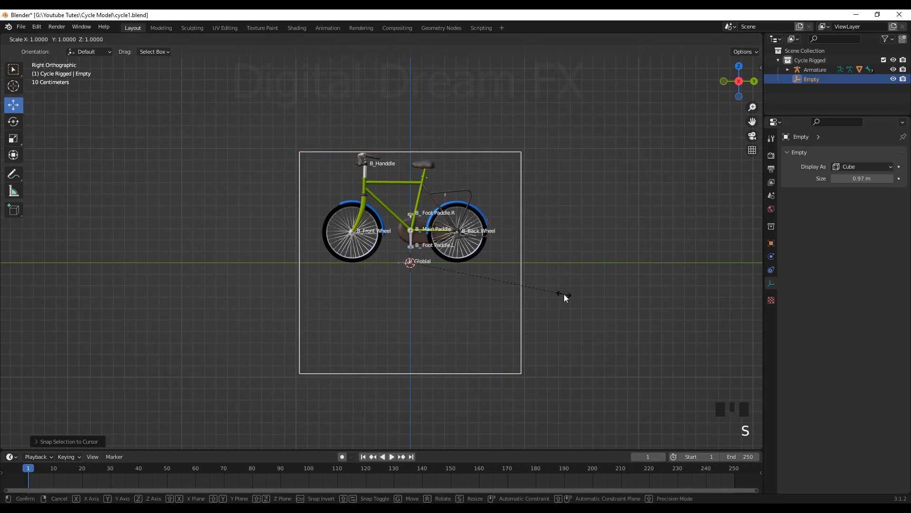
key("y")
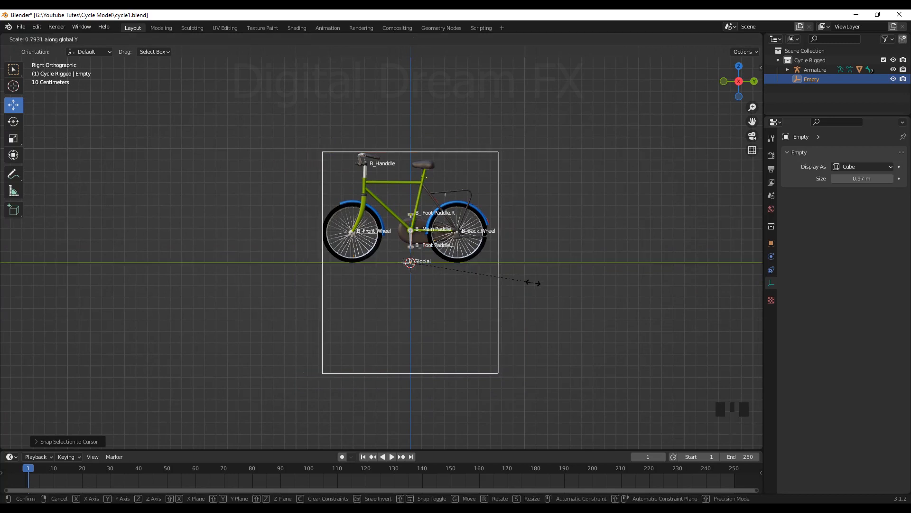
left_click(526, 287)
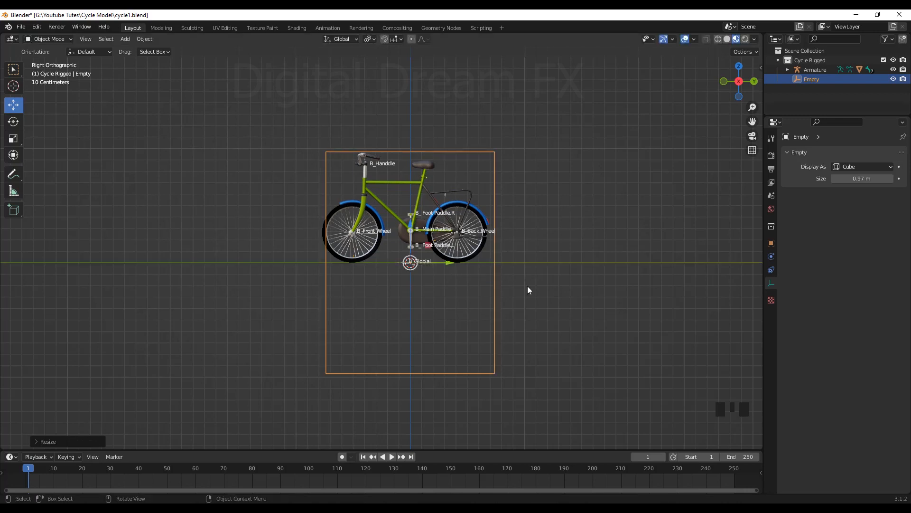
left_click_drag(440, 260, 441, 261)
middle_click_drag(539, 300, 540, 303, "shift")
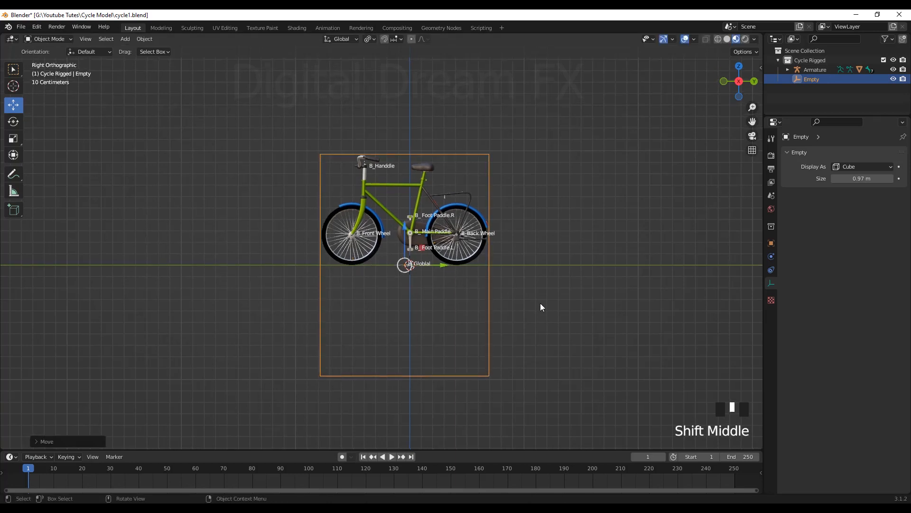
Flatten the cube empty along Z to a scale of about 0.016 so it forms a thin slab under the wheels
key("s")
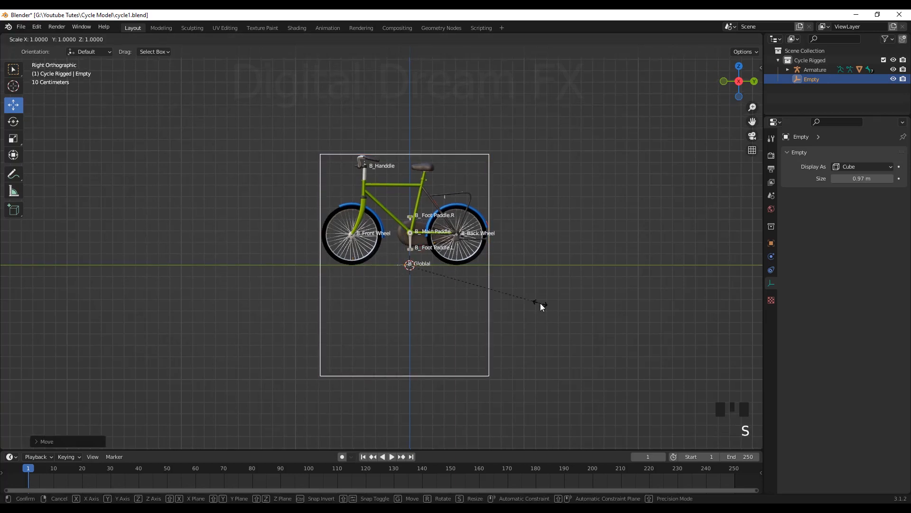
key("z")
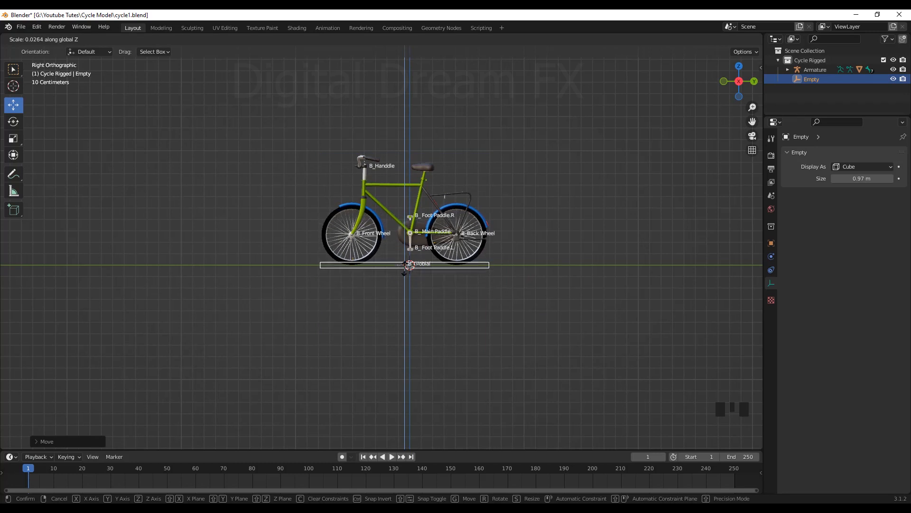
left_click(426, 293)
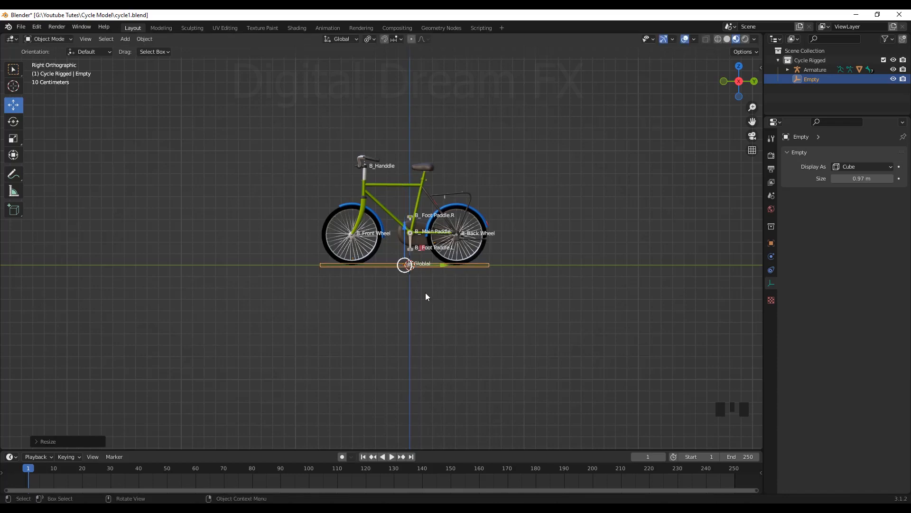
Narrow the cube empty along X to a scale of about 0.06, leaving a slim strip beneath the bicycle
middle_click_drag(426, 293, 534, 317)
scroll(497, 316, "up", 3)
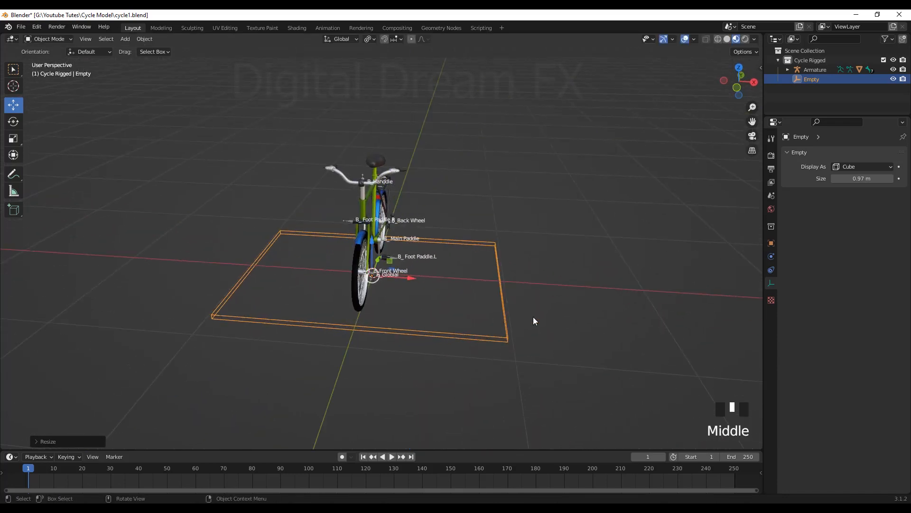
key("s")
key("x")
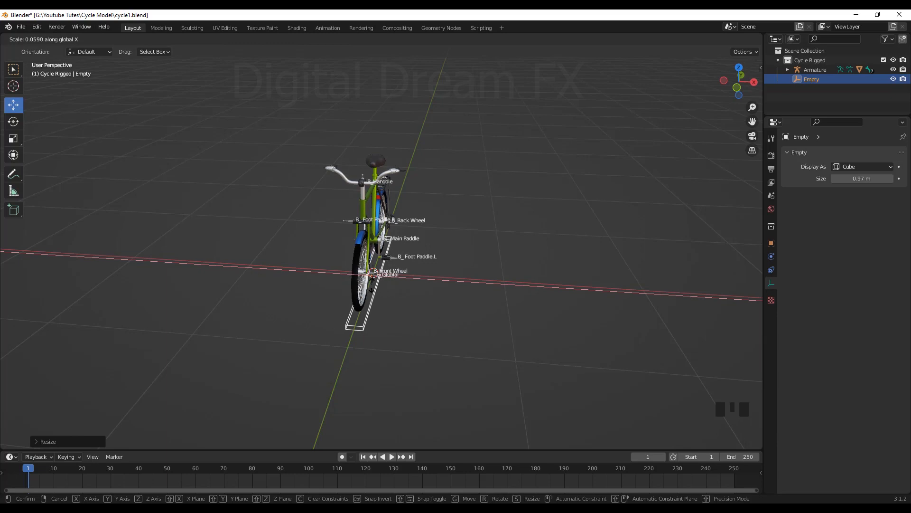
left_click(380, 284)
scroll(404, 316, "down", 3)
scroll(489, 331, "up", 4)
middle_click_drag(403, 316, 789, 224)
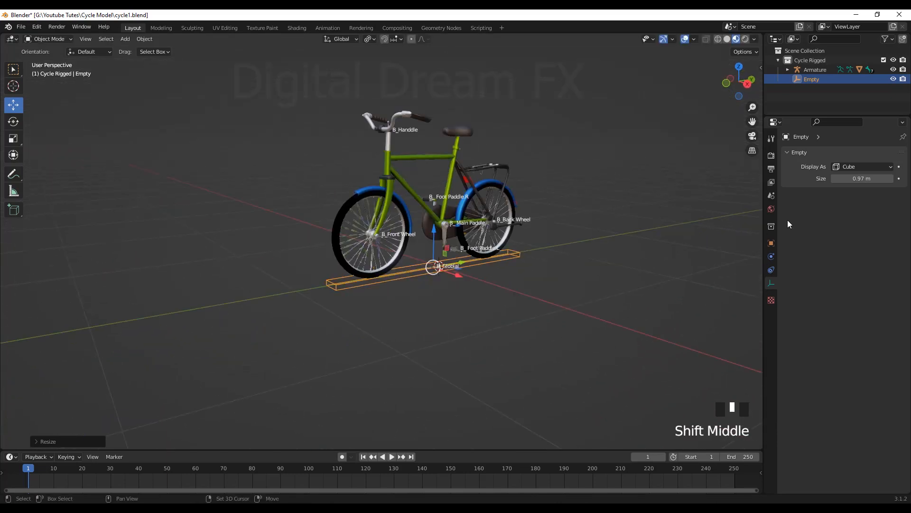
left_click(862, 179)
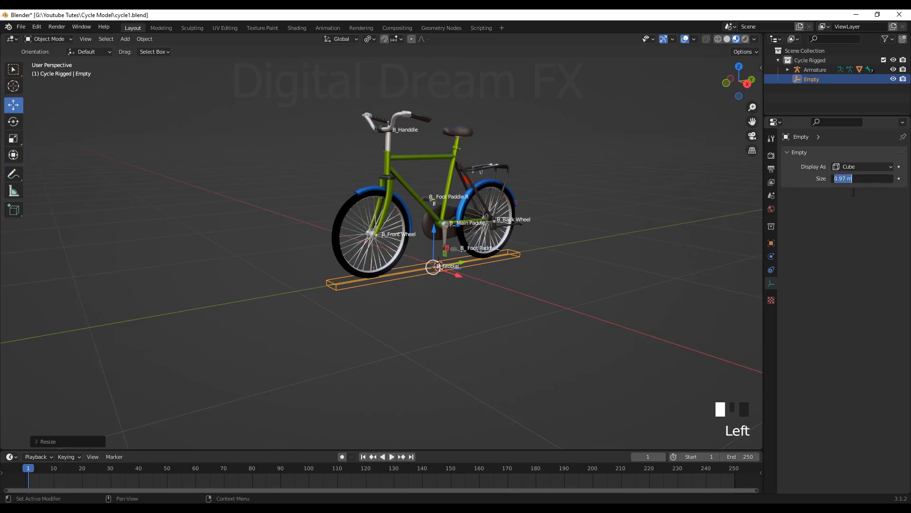
left_click(798, 230)
middle_click_drag(537, 284, 617, 251, "shift")
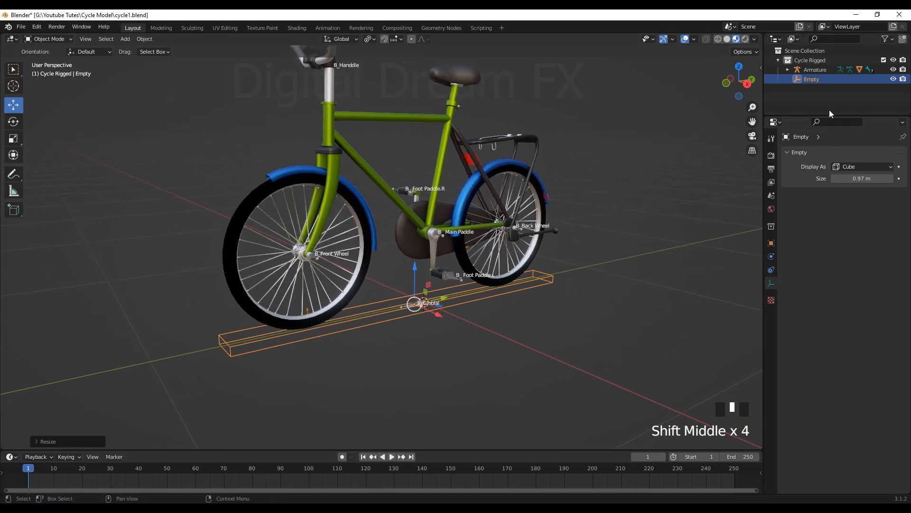
Rename the cube empty as Global Ctrl
left_click(808, 79)
double_click(808, 80)
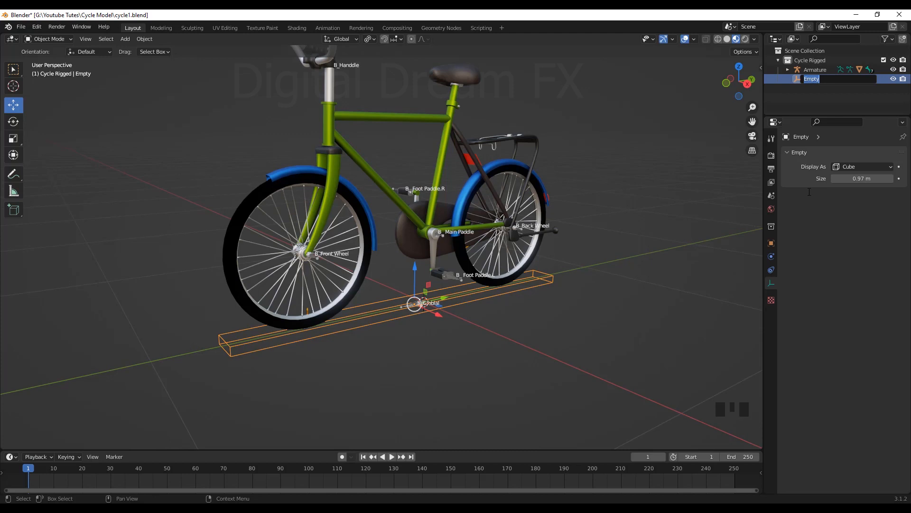
type("Global")
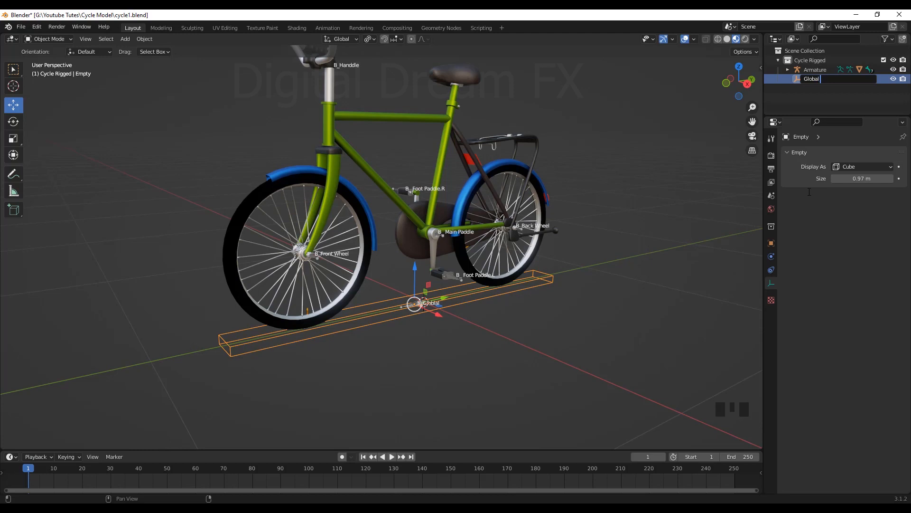
type(" Ctrl")
key("Return")
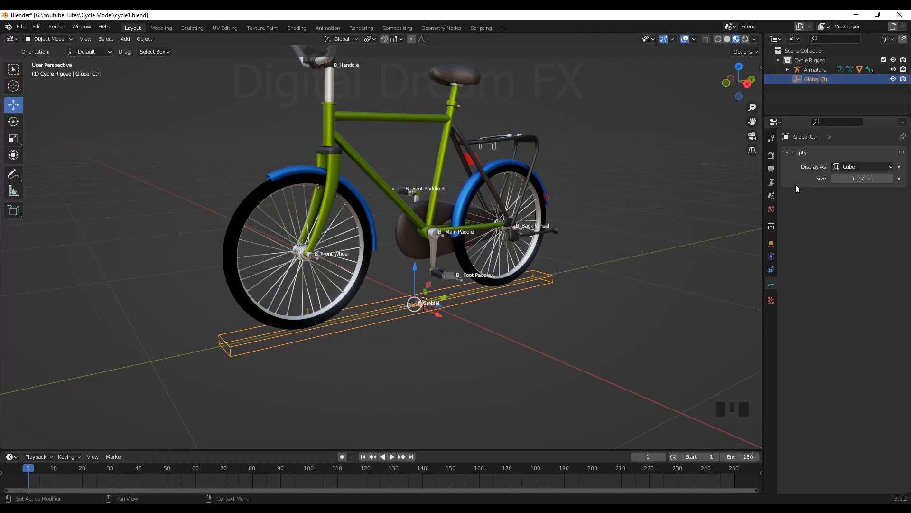
Put the bicycle's armature in Pose Mode and select the B_Front Wheel bone
mouse_move(458, 314)
middle_mouse_down("shift")
mouse_move(499, 326)
mouse_move(487, 324)
mouse_move(468, 289)
mouse_move(460, 314)
middle_mouse_up("shift")
middle_click(460, 314)
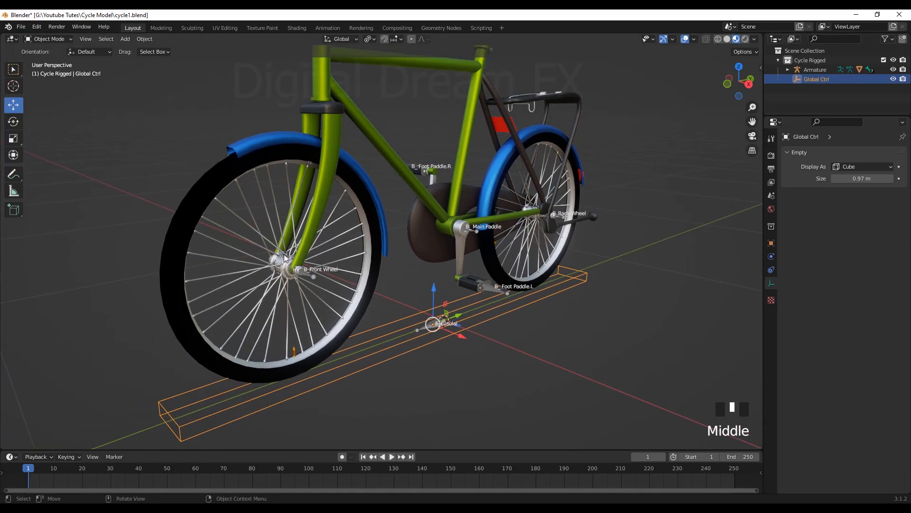
left_click(307, 273)
scroll(308, 273, "down", 3)
middle_click_drag(308, 273, 323, 295, "shift")
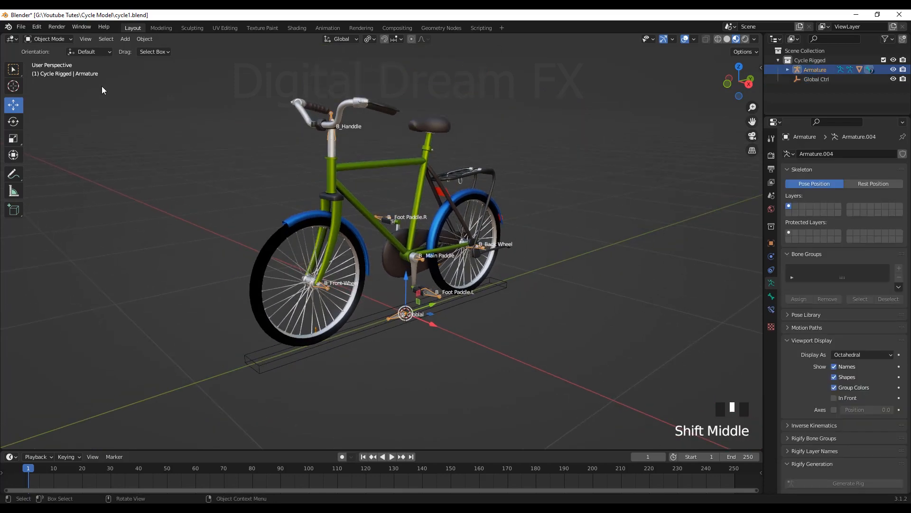
left_click(60, 39)
left_click(62, 69)
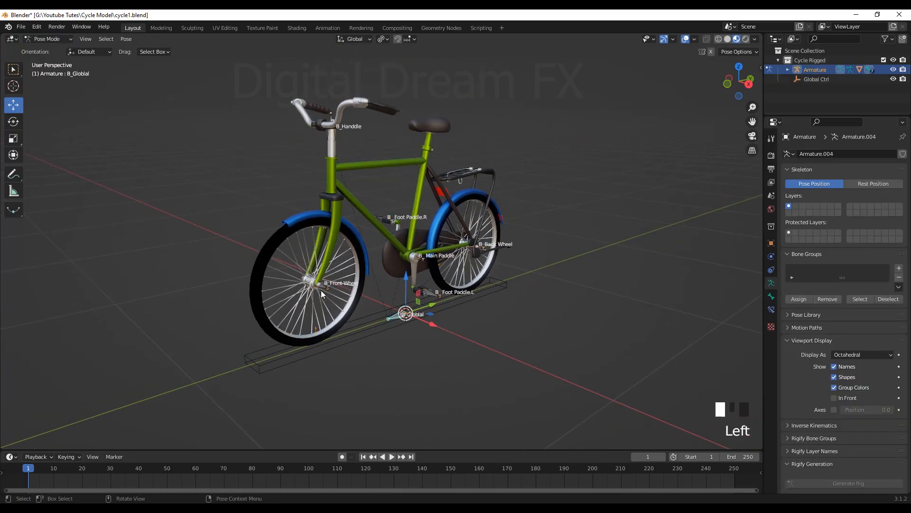
left_click(323, 287)
scroll(276, 325, "up", 2)
middle_click_drag(275, 325, 432, 309, "shift")
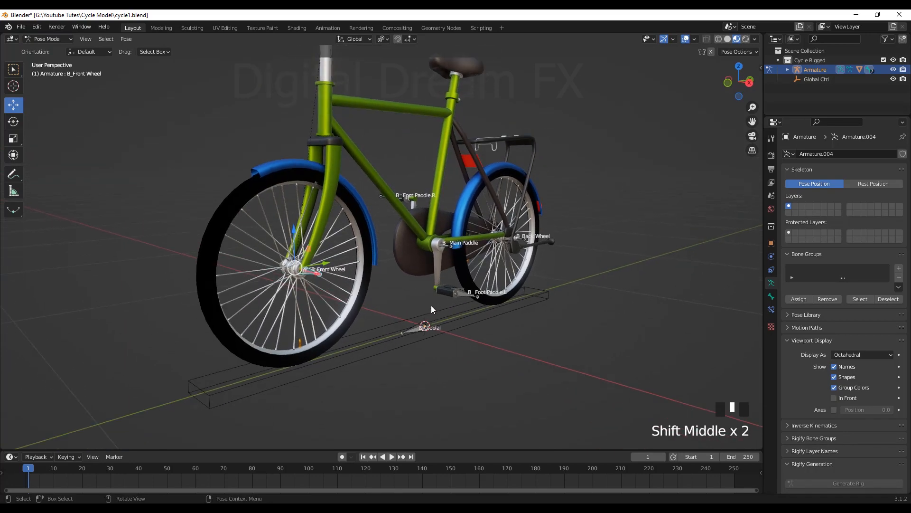
Add a Transformation bone constraint to the B_Front Wheel bone with Global Ctrl as its target
left_click(772, 310)
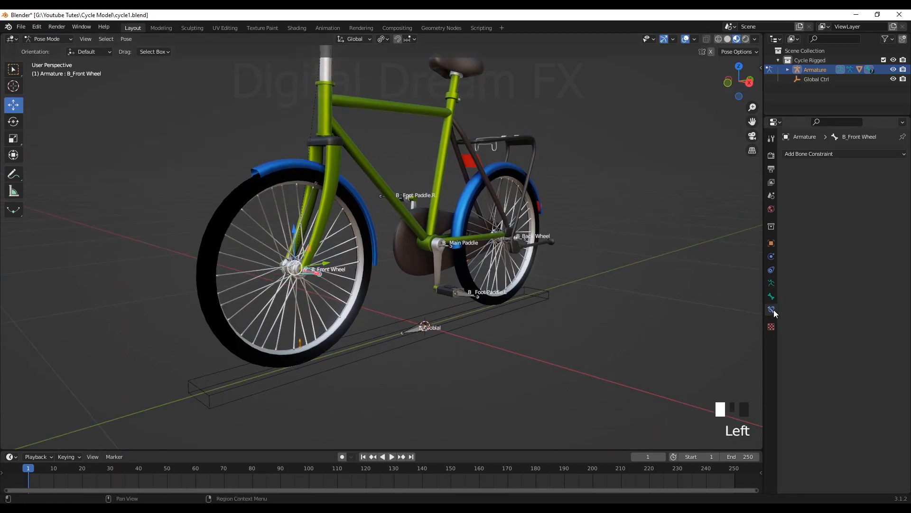
left_click(835, 154)
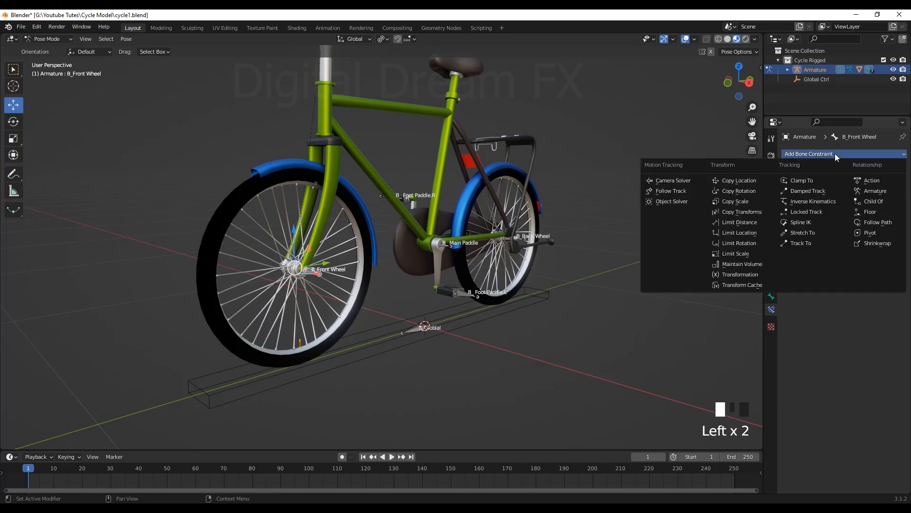
left_click(747, 272)
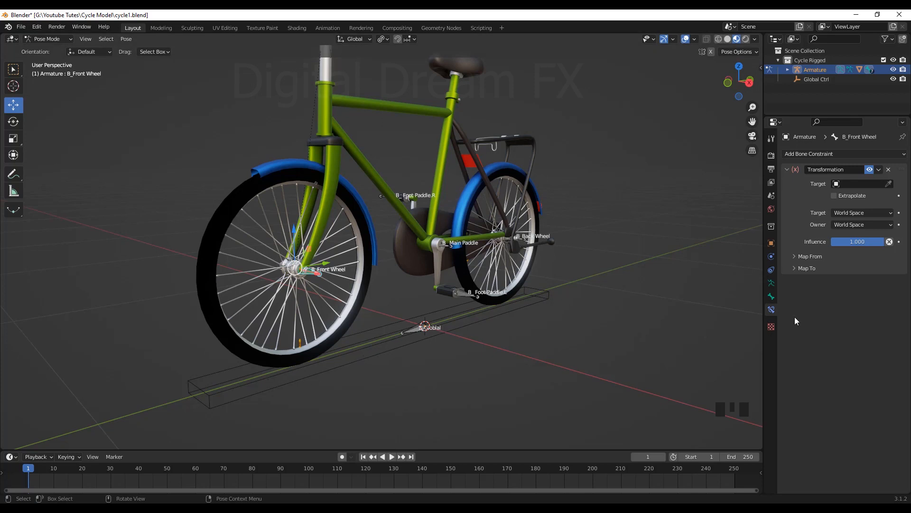
left_click(889, 184)
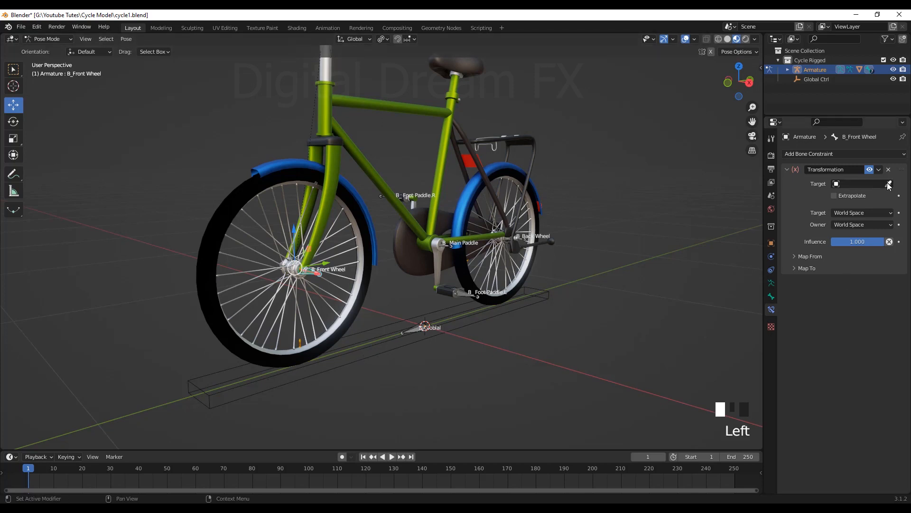
left_click(380, 324)
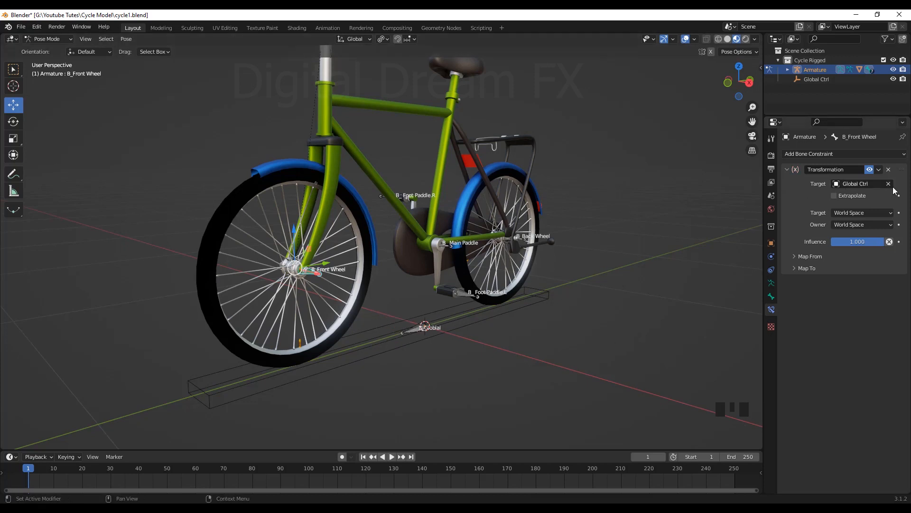
Enable Extrapolate on the Transformation constraint and set both its target and owner spaces to Local Space
left_click(834, 196)
left_click(876, 209)
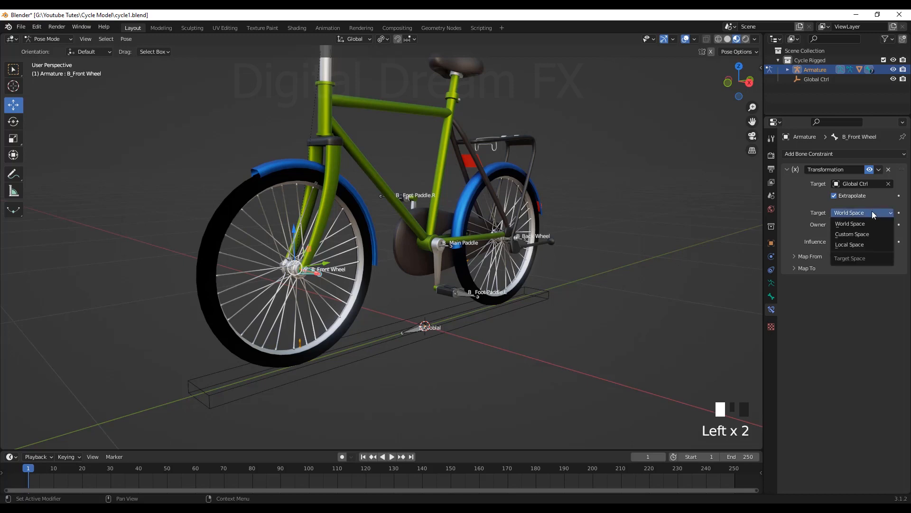
left_click(866, 246)
left_click(865, 223)
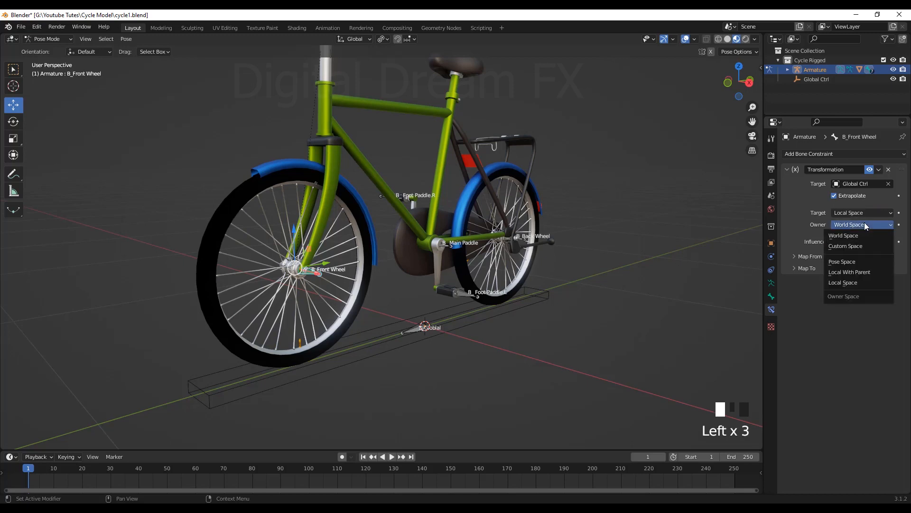
left_click(858, 284)
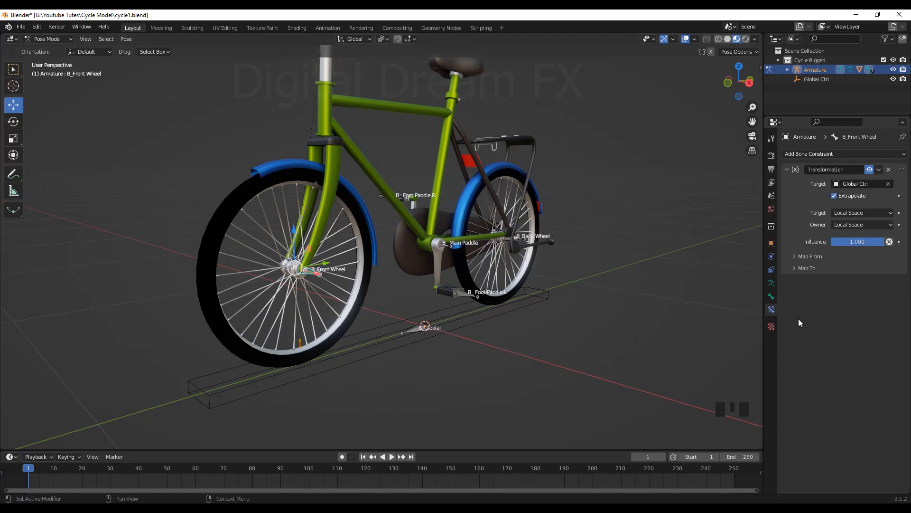
Open the front wheel constraint's Map From location ranges and examine the wheel and control empty in the viewport
left_click(803, 260)
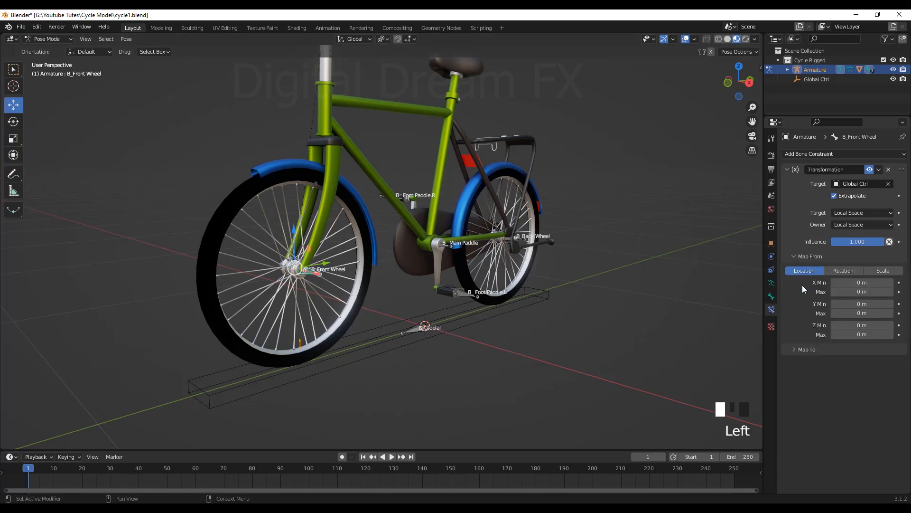
scroll(512, 299, "down", 3)
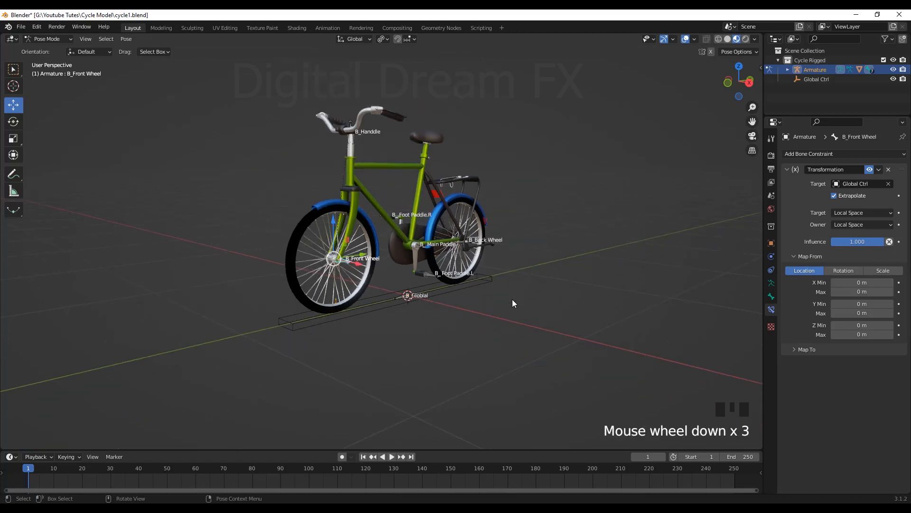
middle_click_drag(521, 273, 532, 358)
scroll(503, 308, "up", 3)
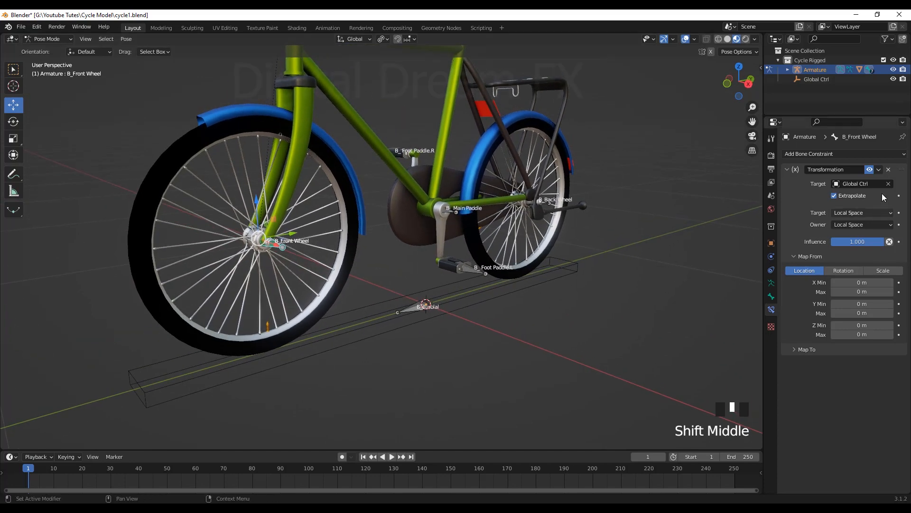
middle_click_drag(661, 255, 502, 319, "shift")
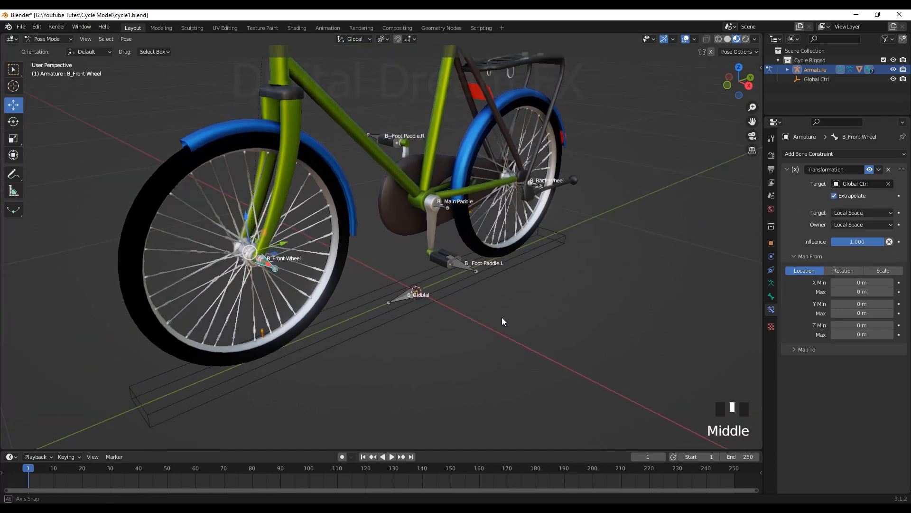
Switch to Object Mode and parent the armature to the Global Ctrl empty with Object (Keep Transform)
left_click(408, 294)
middle_click_drag(409, 294, 448, 304)
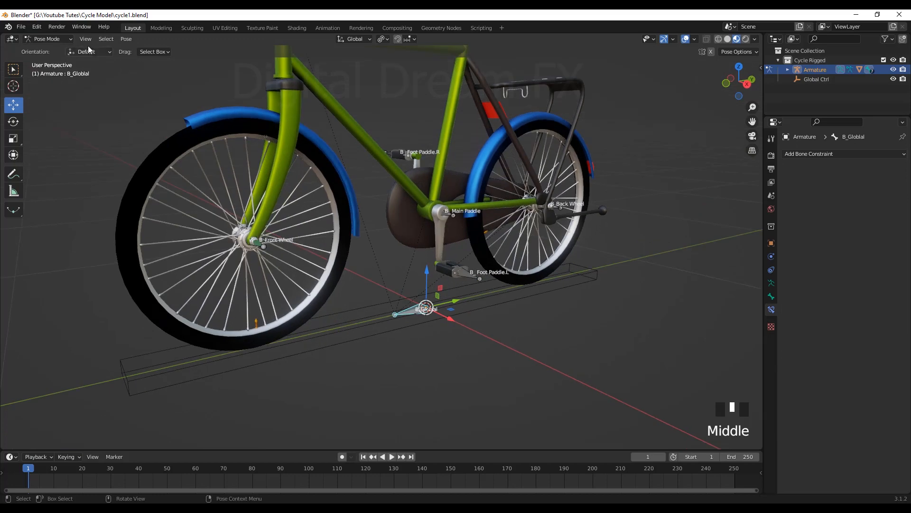
left_click(57, 39)
left_click(58, 50)
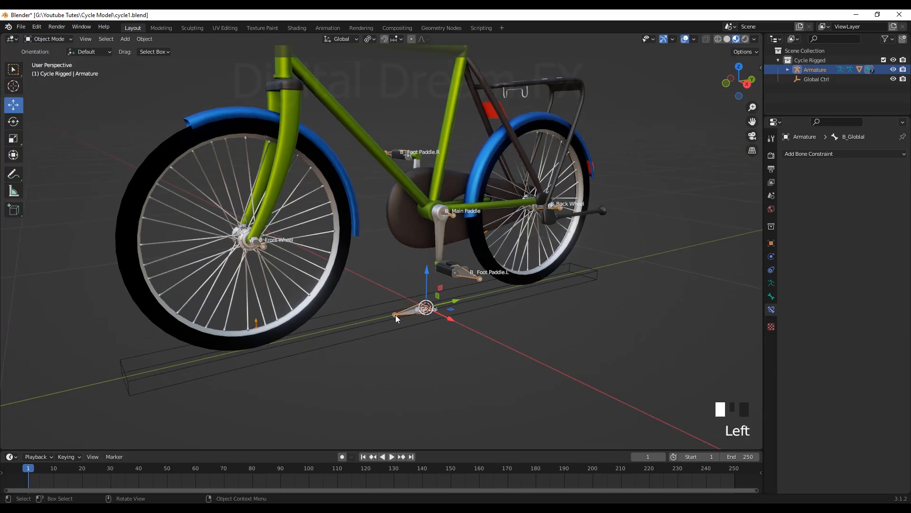
left_click(415, 308)
middle_click_drag(485, 347, 503, 339)
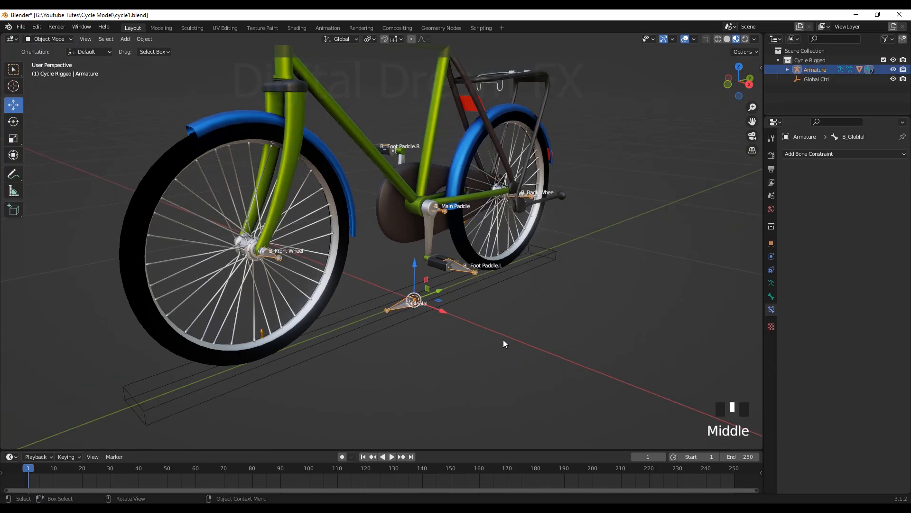
left_click(477, 290, "shift")
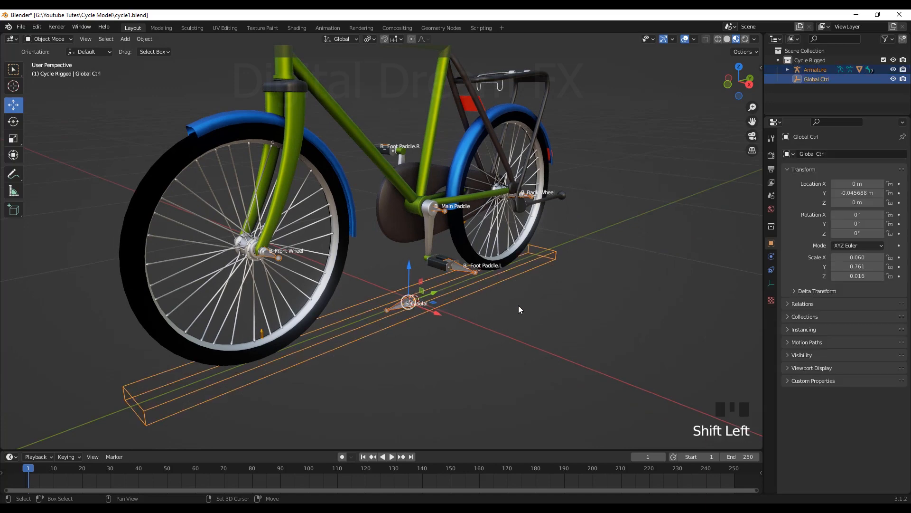
key("ctrl")
key("ctrl+p")
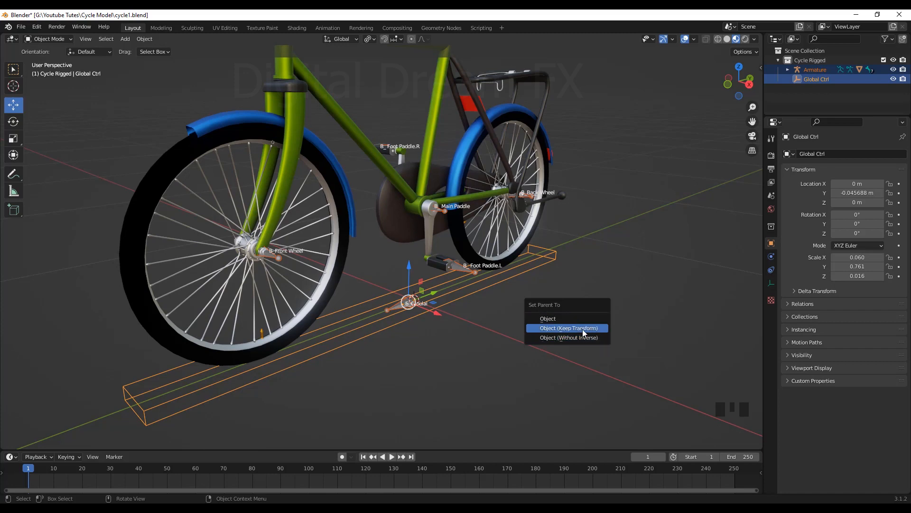
left_click(582, 329)
Move Global Ctrl along the Y axis to about 0.72 m to test the armature parenting, and undo the move
middle_click_drag(442, 342, 439, 306)
left_click(495, 299)
left_click_drag(439, 307, 623, 363)
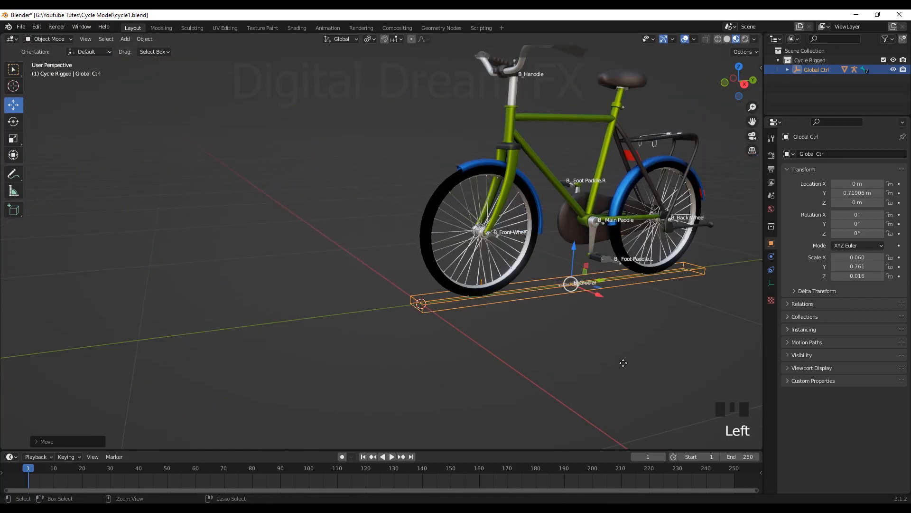
scroll(576, 358, "down", 2)
middle_click_drag(576, 358, 355, 270)
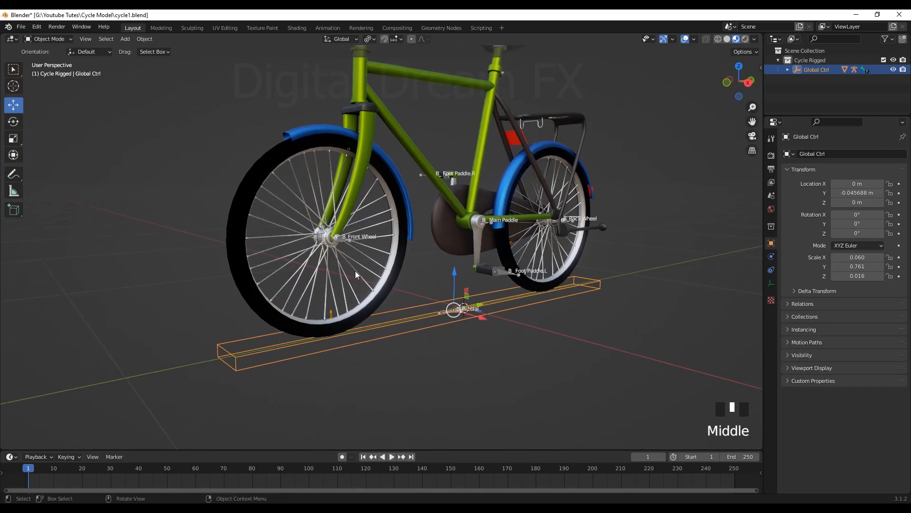
Select the armature, switch it to Pose Mode and select the B_Front Wheel bone
left_click(342, 238)
left_click(47, 39)
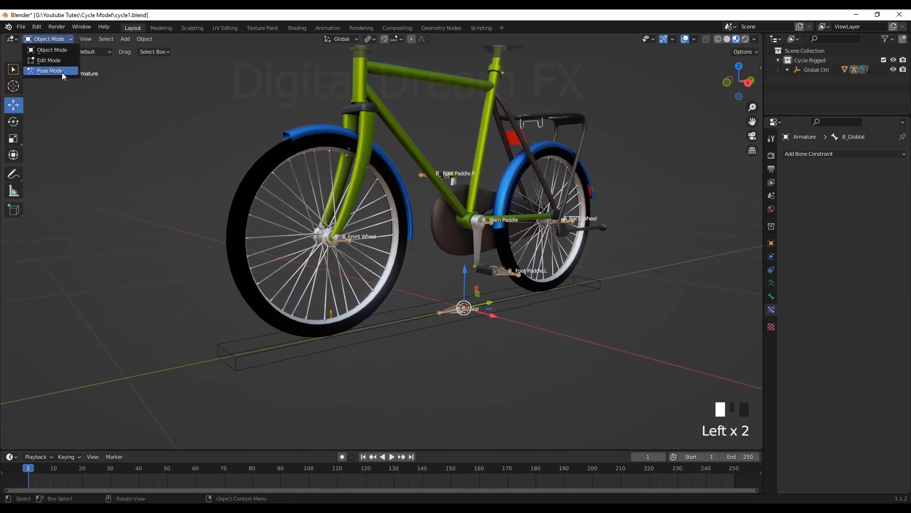
left_click(49, 71)
left_click(341, 239)
middle_click_drag(503, 361, 600, 365, "shift")
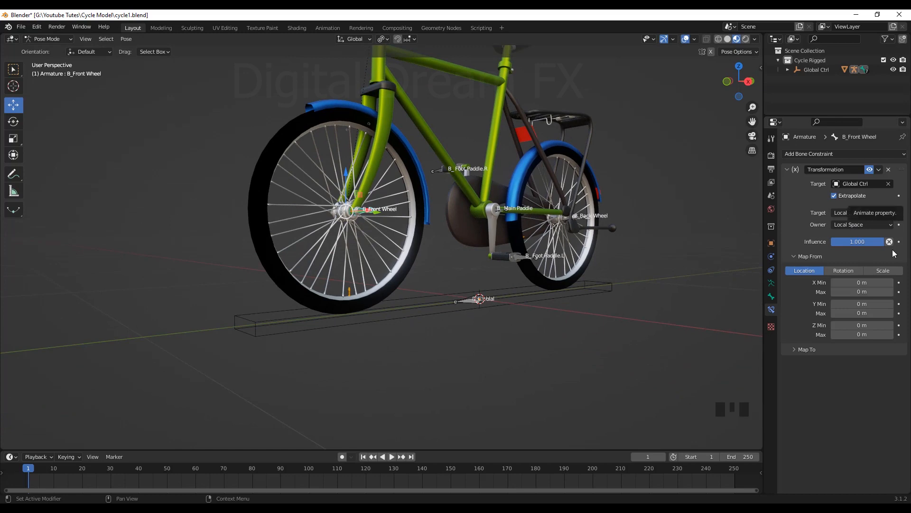
Set the Map From location Y Max of the B_Front Wheel bone's Transformation constraint to 5 m
middle_click_drag(600, 285, 599, 287)
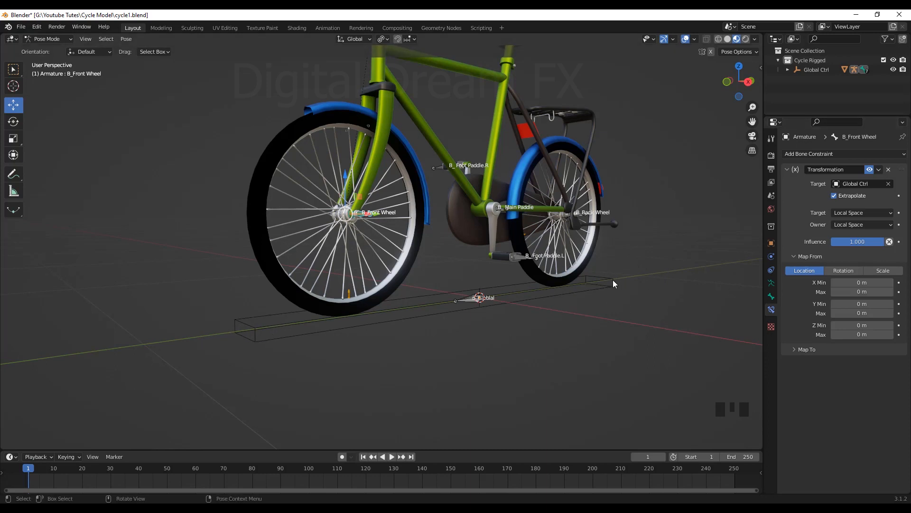
key("Left")
key("Left")
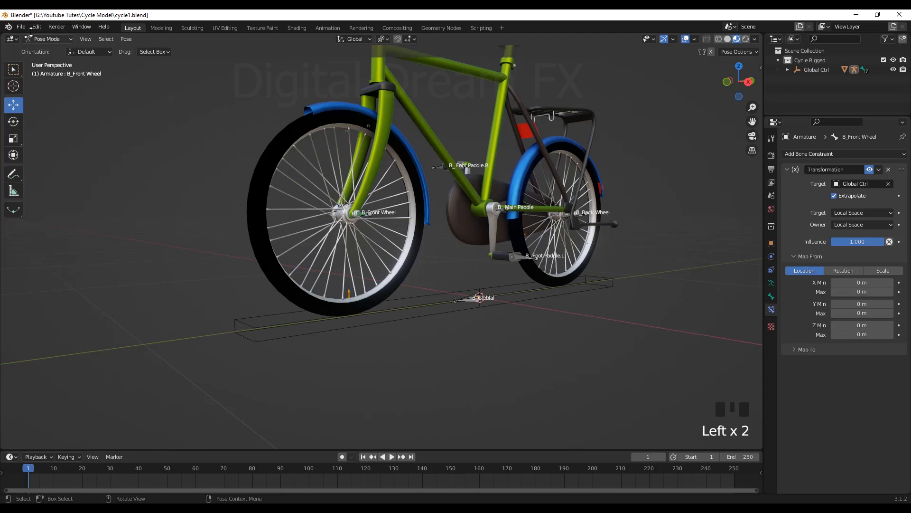
middle_click_drag(583, 344, 213, 369)
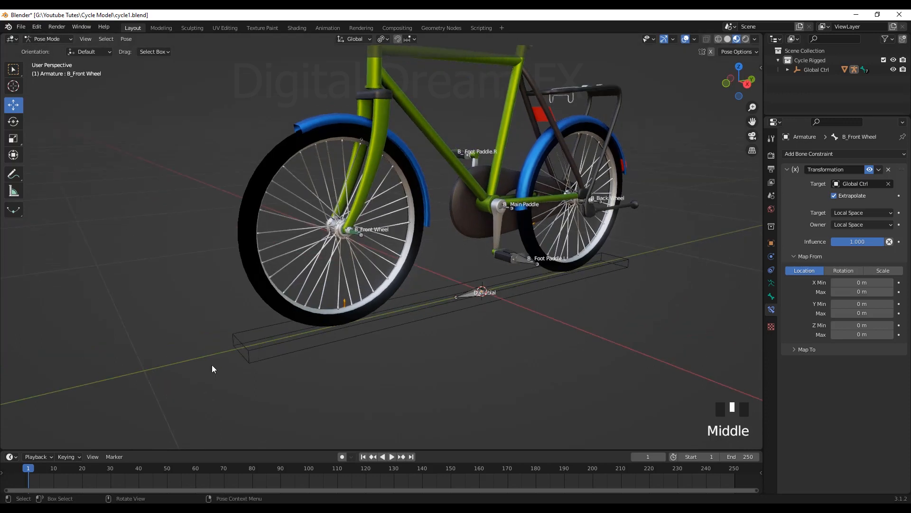
left_click(864, 310)
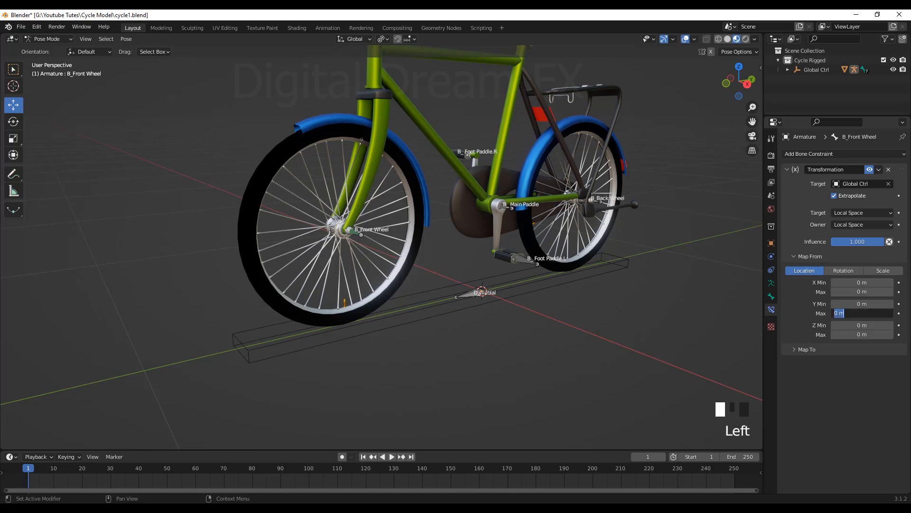
type("5")
key("Return")
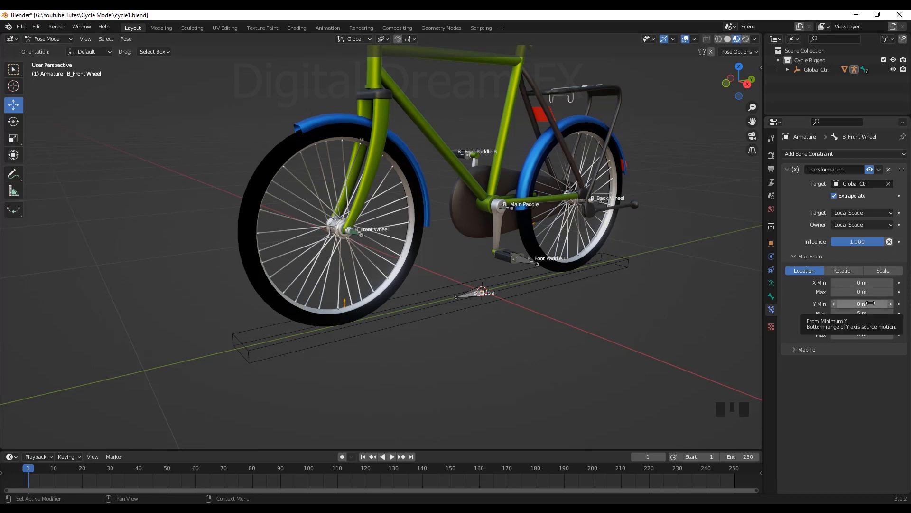
Expand the front wheel constraint's Map To settings and switch their output to Rotation
left_click(809, 350)
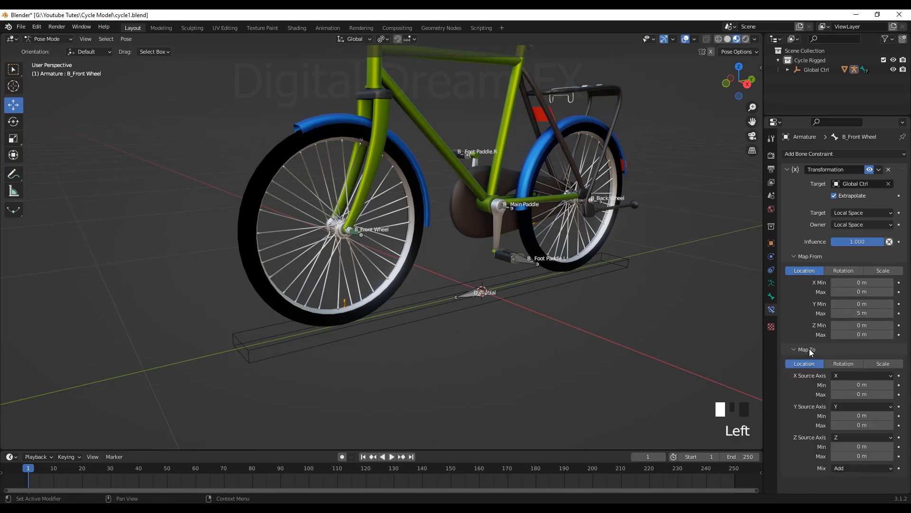
scroll(813, 463, "down", 9)
left_click(844, 363)
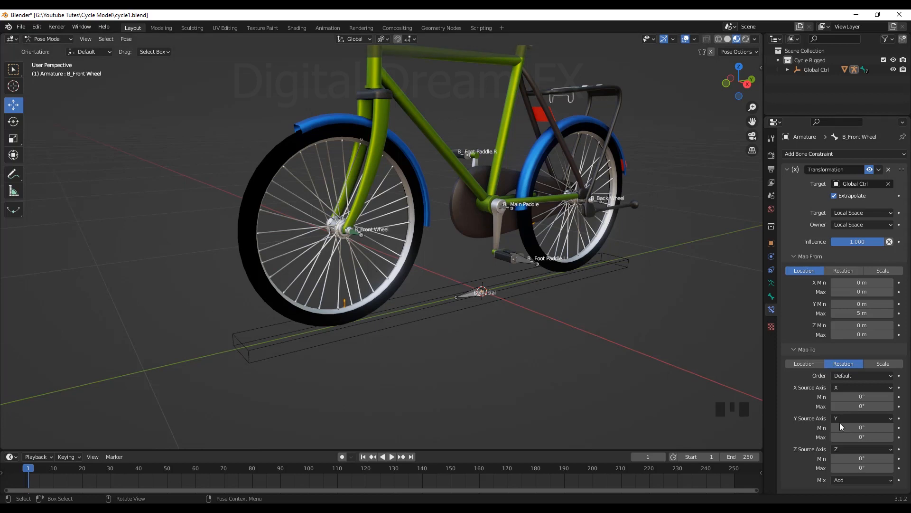
Set the Map To rotation range for the Y Source Axis to Min 360° and Max -360°
left_click(887, 426)
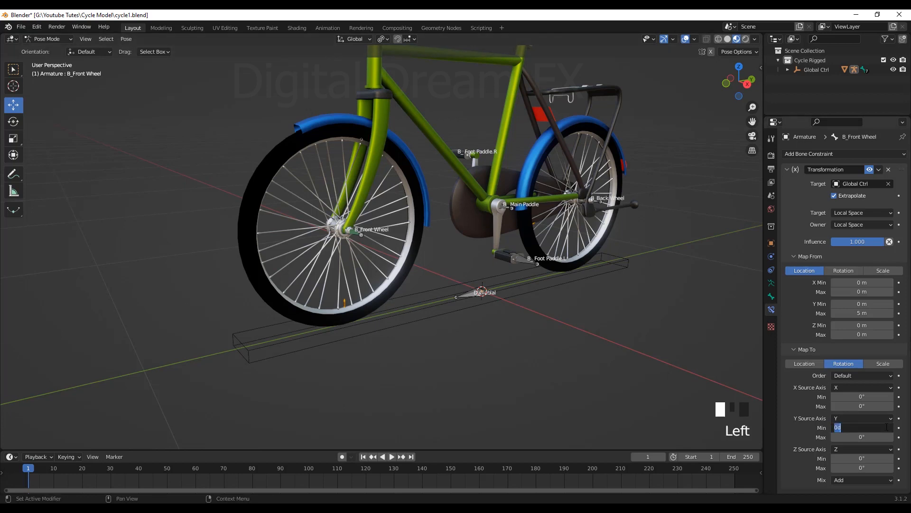
type("360")
key("Return")
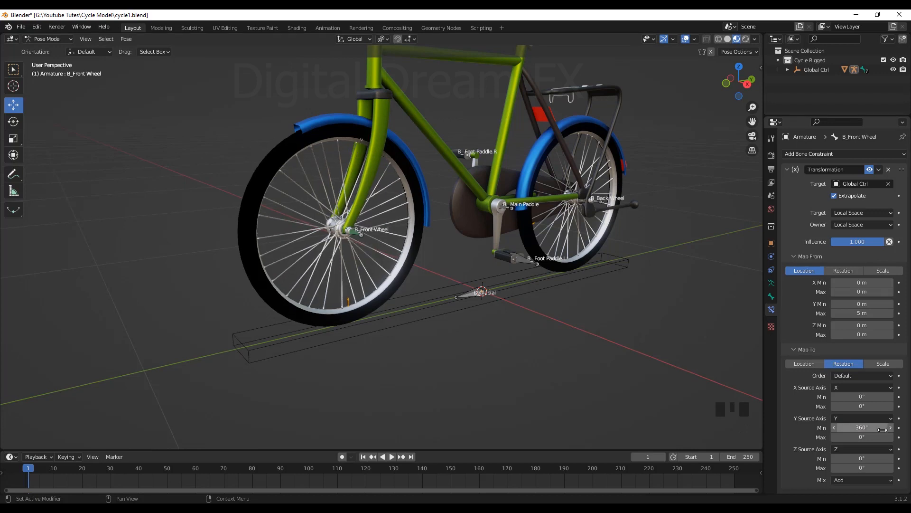
left_click(879, 437)
key("BackSpace")
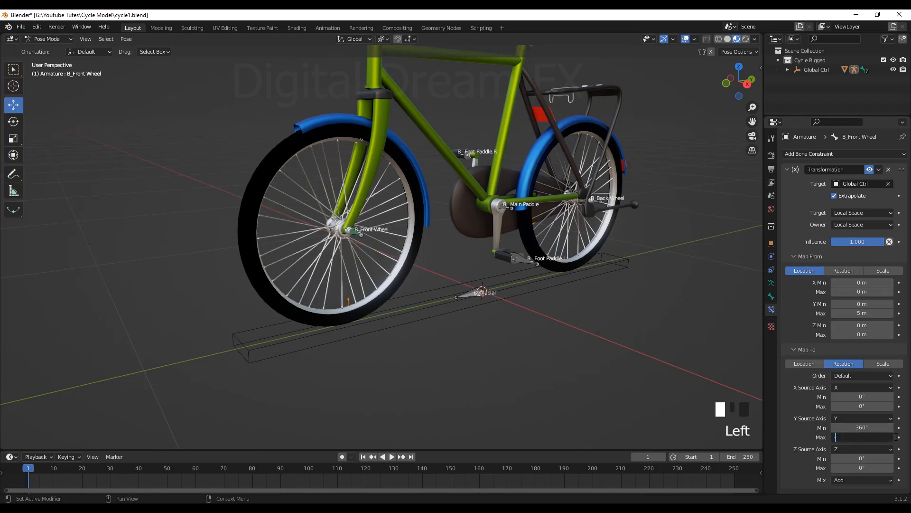
type("-360")
key("Return")
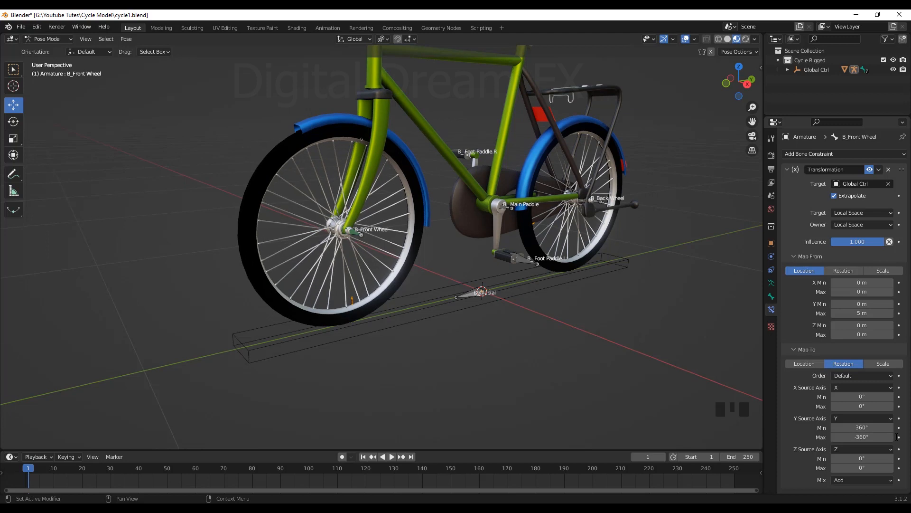
Move Global Ctrl in Object Mode along Y to about -0.19 m to test the wheel's rotation, and undo the move
left_click(552, 278)
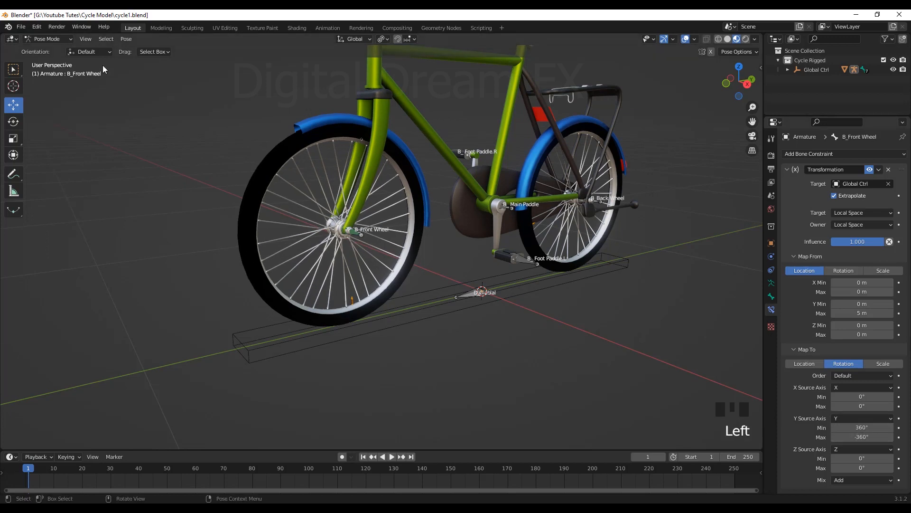
left_click_drag(50, 38, 45, 49)
left_click(534, 281)
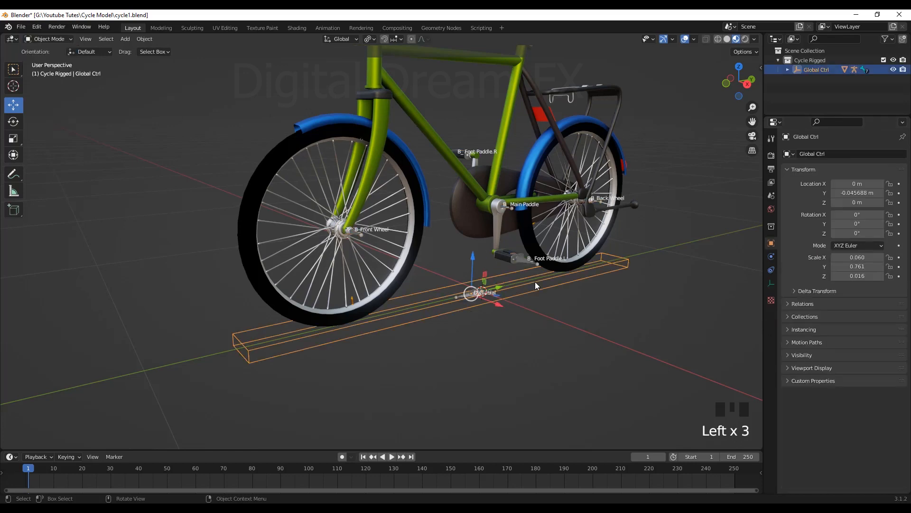
left_click_drag(490, 292, 480, 373)
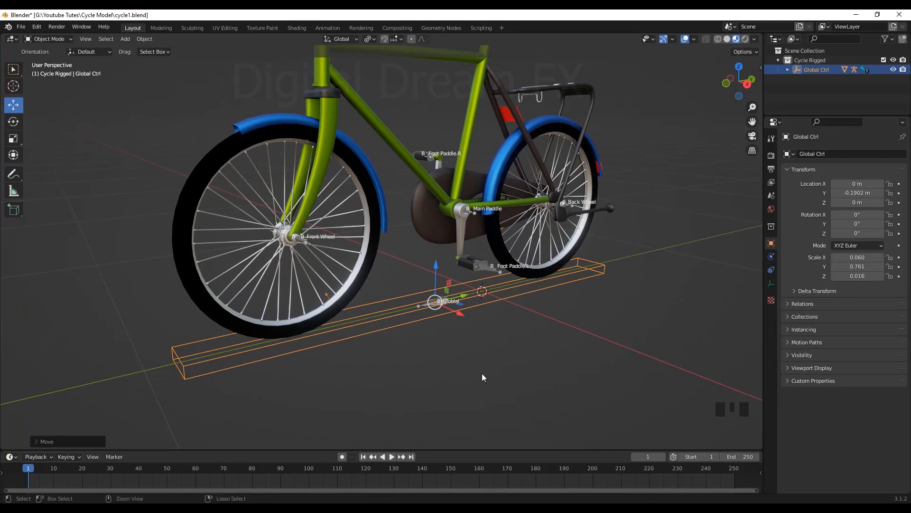
key("ctrl+z")
middle_click_drag(602, 365, 426, 317)
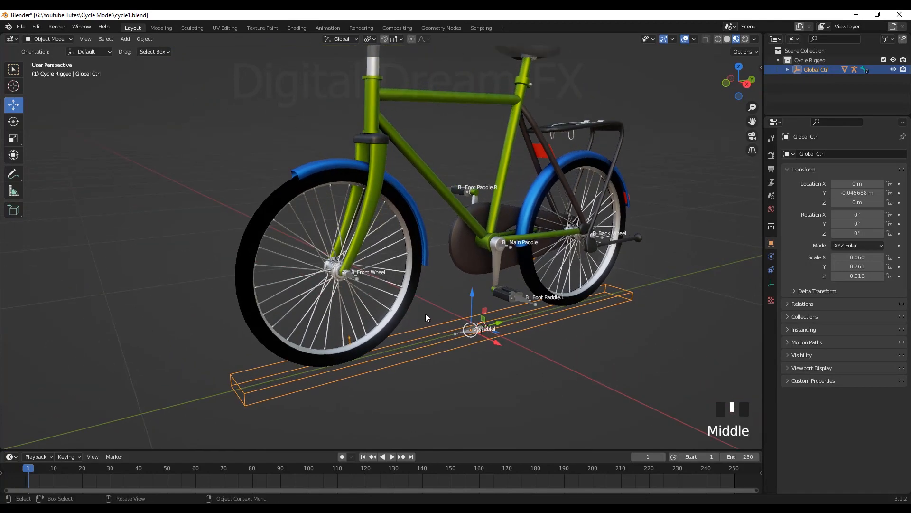
Return the armature to Pose Mode and select the B_Front Wheel bone to reopen its constraint
left_click(353, 275)
left_click_drag(47, 39, 48, 73)
left_click(354, 277)
middle_click_drag(462, 320, 532, 365)
scroll(816, 386, "down", 1)
scroll(816, 386, "down", 7)
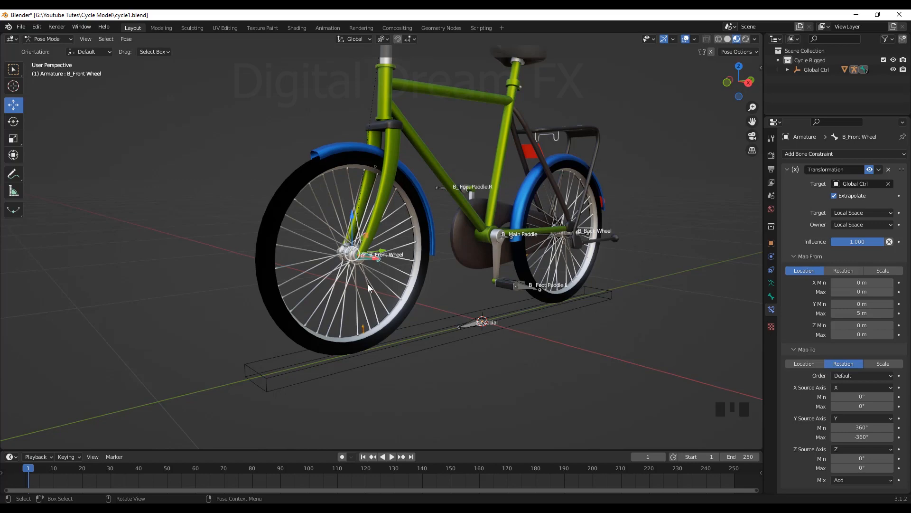
Set the front wheel constraint's Map From location Y Max to 2 m
middle_click_drag(411, 313, 401, 333)
scroll(401, 332, "up", 3)
middle_click_drag(311, 299, 327, 294, "shift")
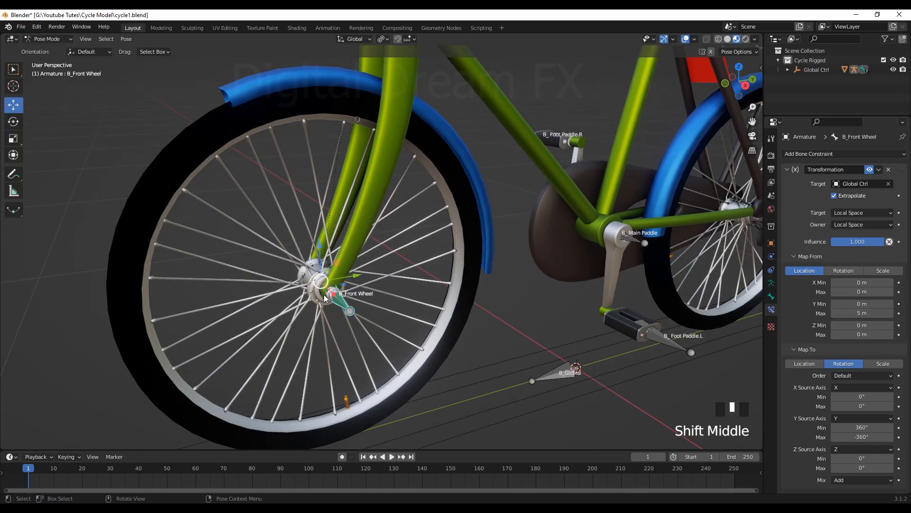
scroll(441, 339, "down", 2)
middle_click_drag(440, 339, 500, 357)
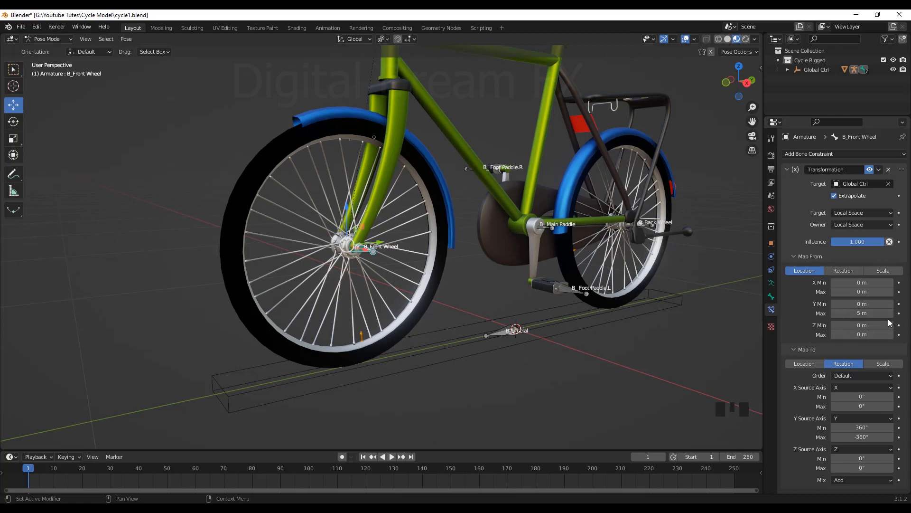
left_click(869, 312)
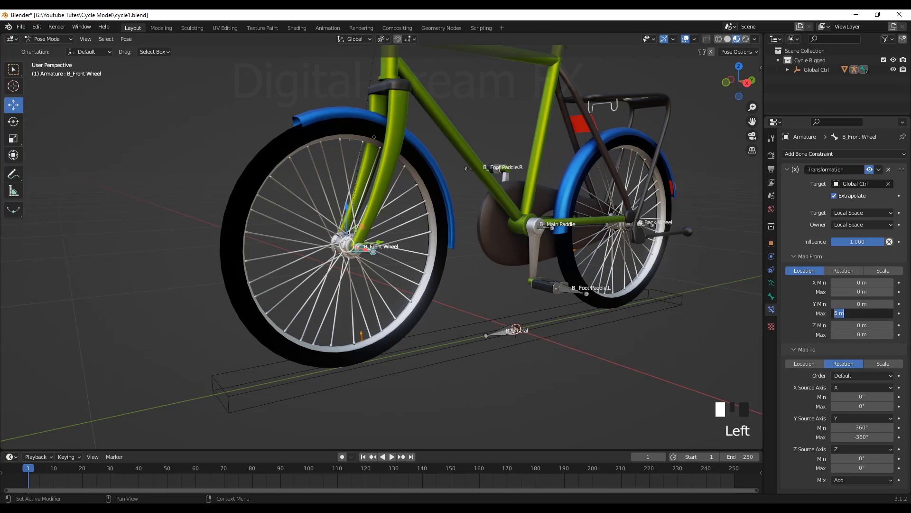
type("2")
key("Return")
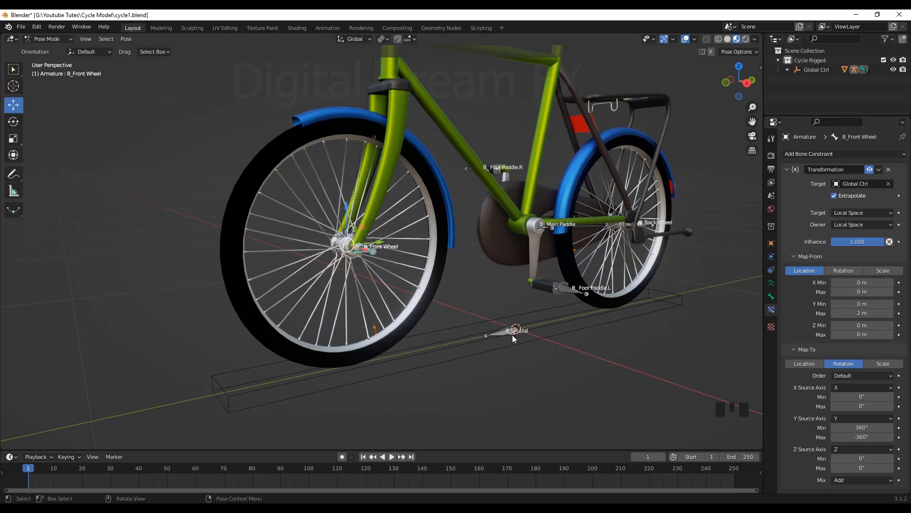
Switch back to Object Mode and select the Global Ctrl empty beneath the bicycle
left_click(445, 350)
scroll(446, 353, "down", 3)
middle_click_drag(448, 361, 130, 114)
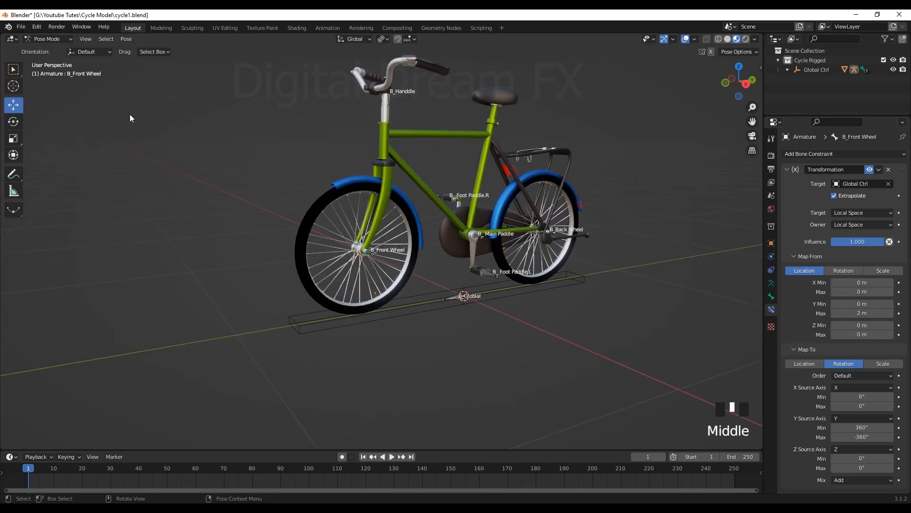
left_click(52, 43)
left_click(50, 52)
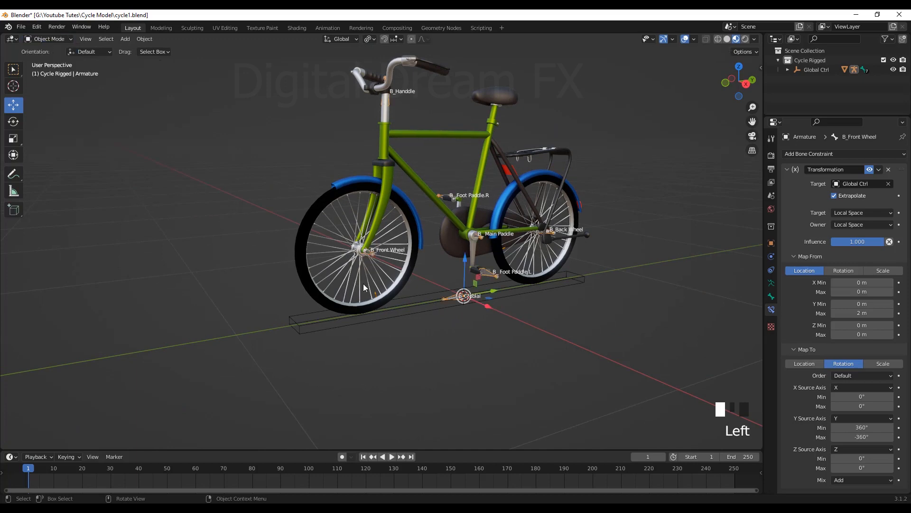
left_click(440, 312)
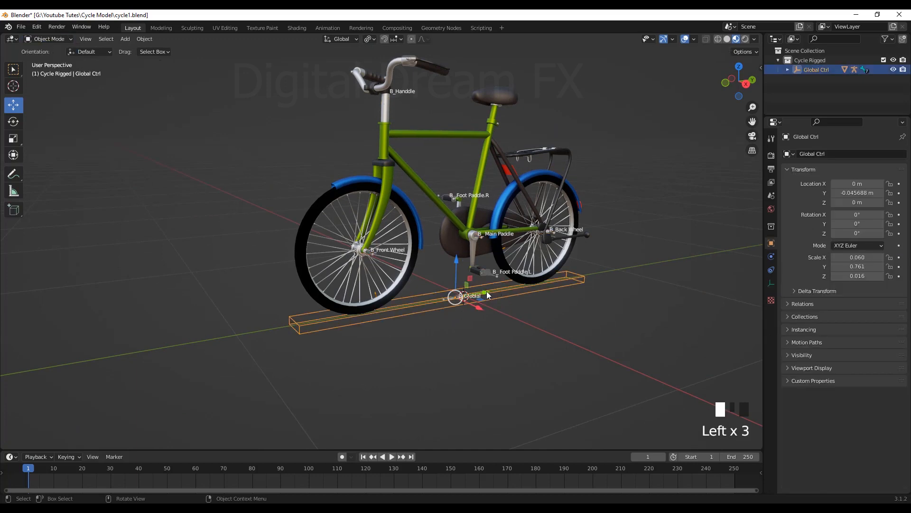
Move Global Ctrl along Y to about -0.21 m to check the front wheel's rolling, and undo the move
left_click_drag(489, 295, 450, 332)
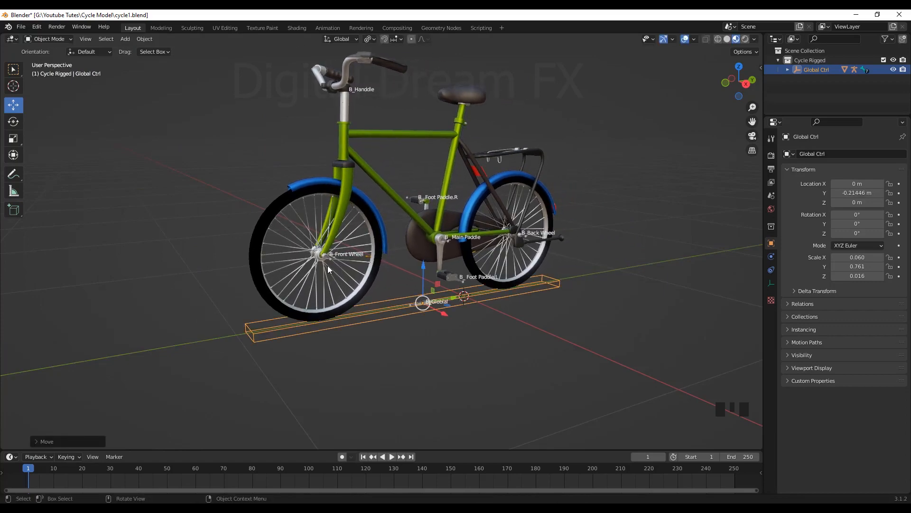
middle_click_drag(455, 371, 478, 369, "shift")
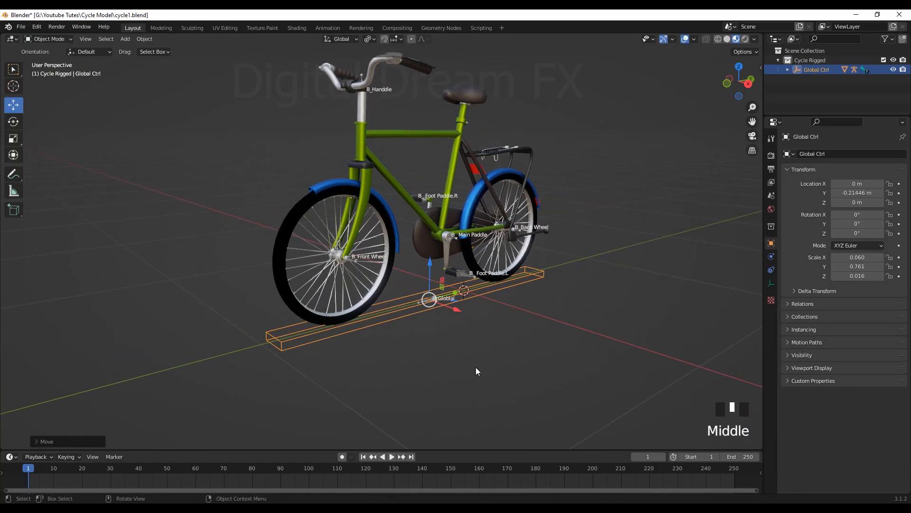
key("ctrl+z")
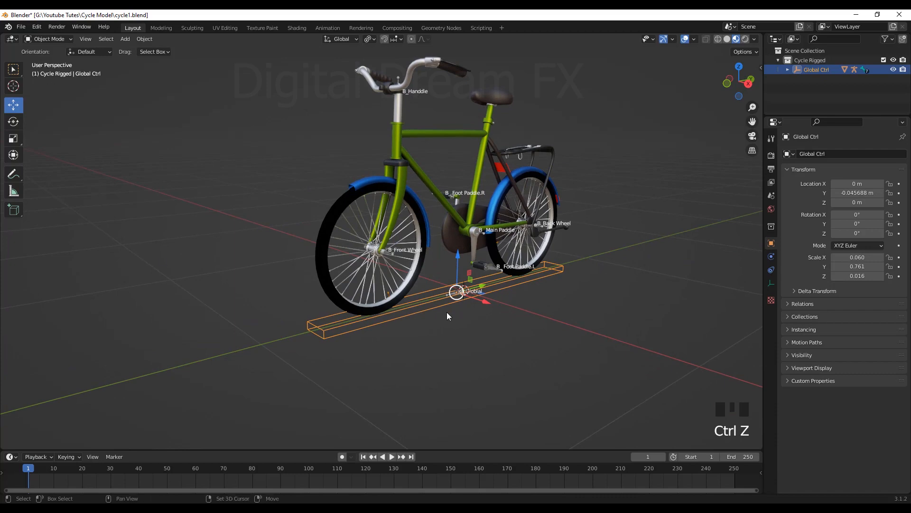
Return the armature to Pose Mode and set the B_Front Wheel constraint's Map From location Y Max to 3 m
scroll(447, 316, "up", 2)
middle_click_drag(437, 320, 373, 253, "shift")
left_click(386, 285)
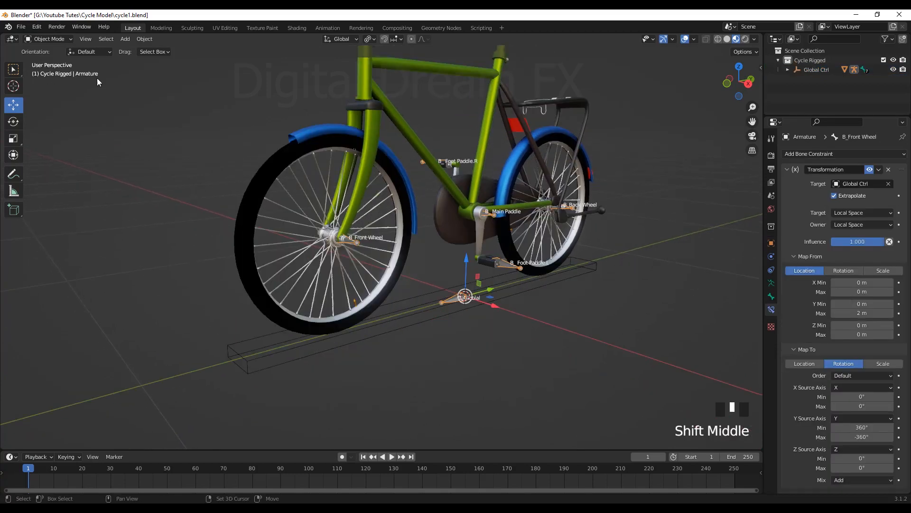
left_click(54, 39)
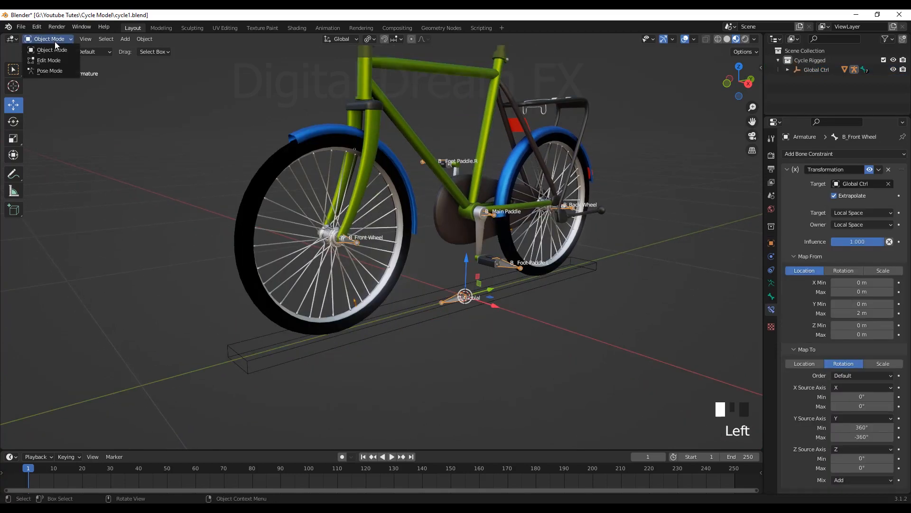
left_click(352, 240)
middle_click_drag(423, 291, 459, 323)
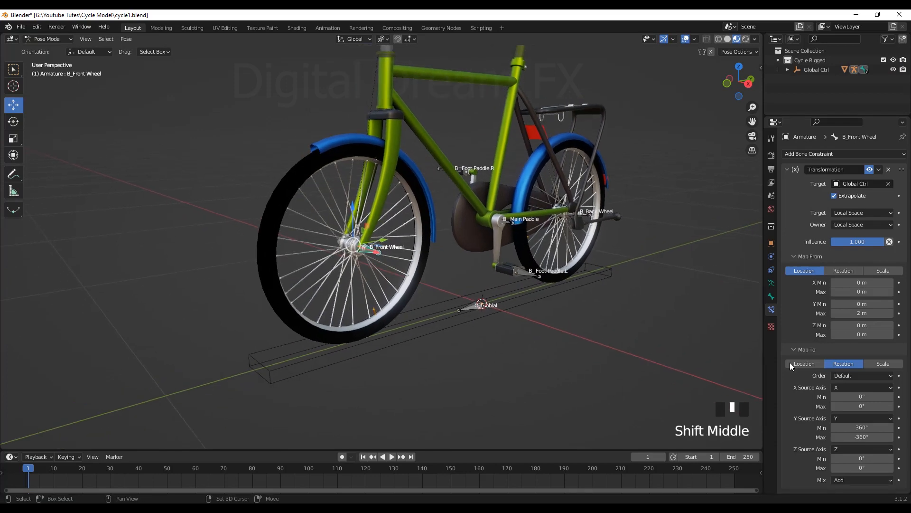
left_click(862, 313)
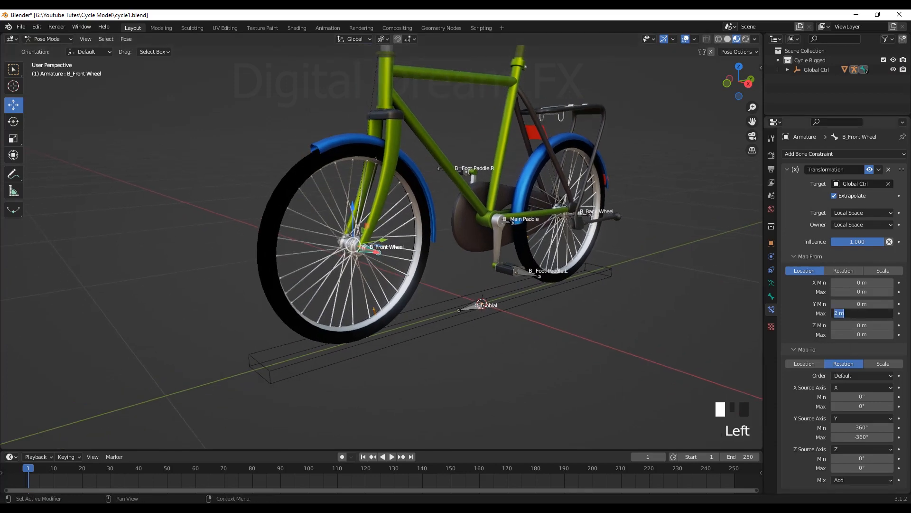
key("Return")
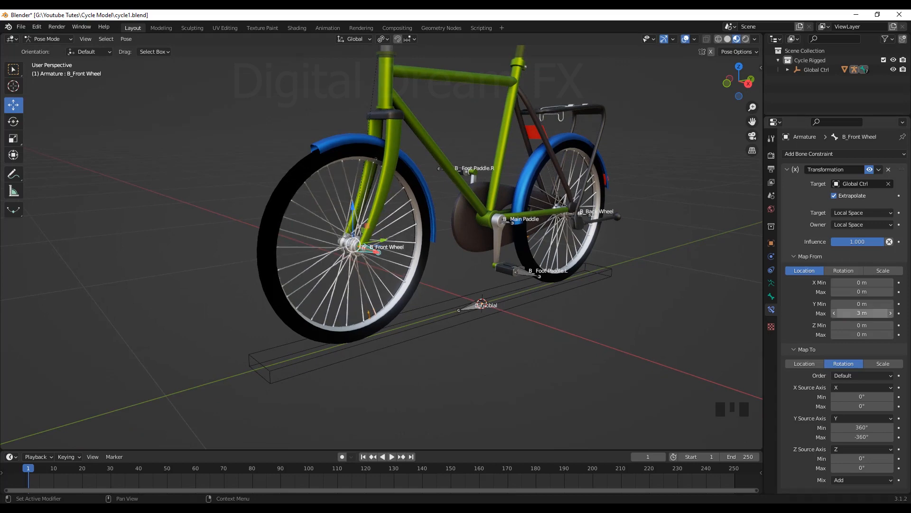
Switch back to Object Mode, select the Global Ctrl empty and move it along Y to about -0.29 m
left_click(504, 305)
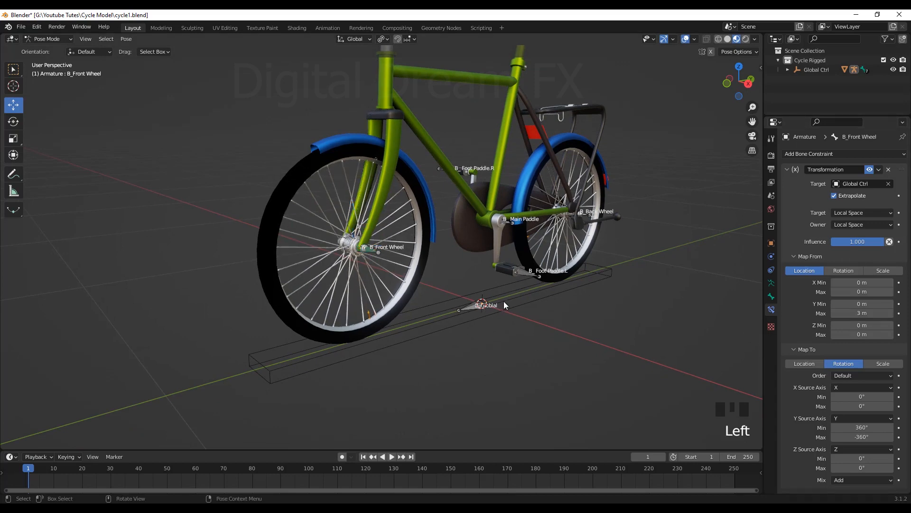
left_click(47, 39)
left_click(59, 51)
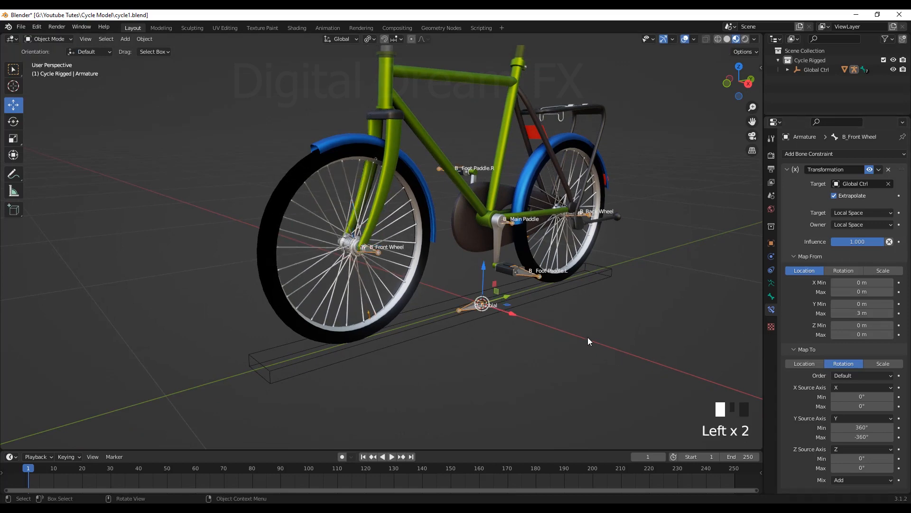
left_click(542, 290)
left_click_drag(496, 299, 490, 366)
Move Global Ctrl a longer distance along Y to check the front wheel's rolling, and undo that move
scroll(490, 364, "down", 10)
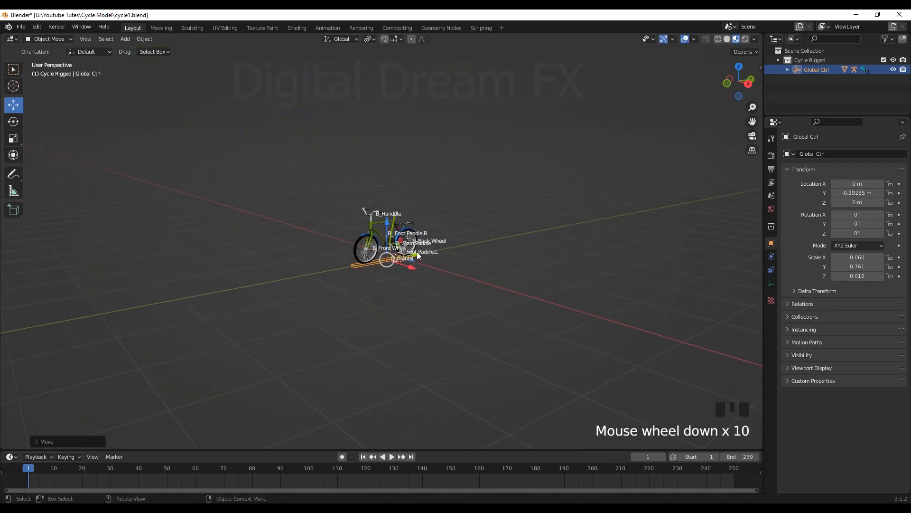
left_click_drag(416, 251, 480, 308)
key("ctrl+z")
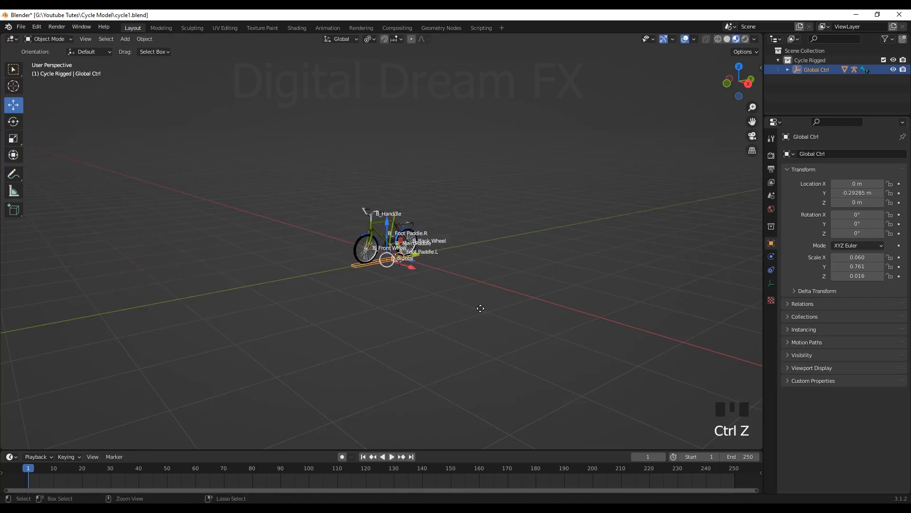
Select the armature, put it in Pose Mode and select the B_Back Wheel bone
scroll(491, 314, "up", 7)
mouse_move(491, 315)
middle_mouse_down("shift")
mouse_move(481, 370)
mouse_move(499, 374)
mouse_move(499, 332)
mouse_move(492, 355)
mouse_move(502, 383)
mouse_move(280, 252)
mouse_move(286, 293)
mouse_move(403, 330)
mouse_move(506, 266)
mouse_move(489, 311)
middle_mouse_up("shift")
left_click(500, 244)
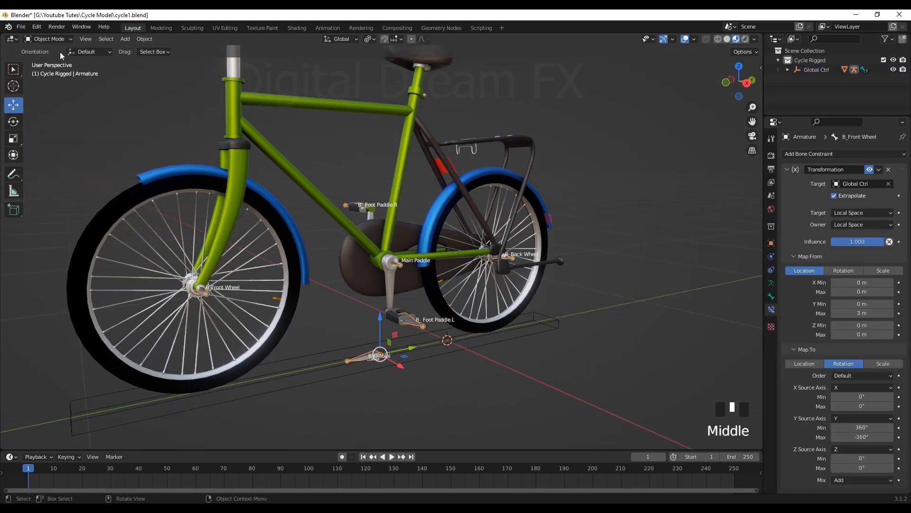
left_click(52, 40)
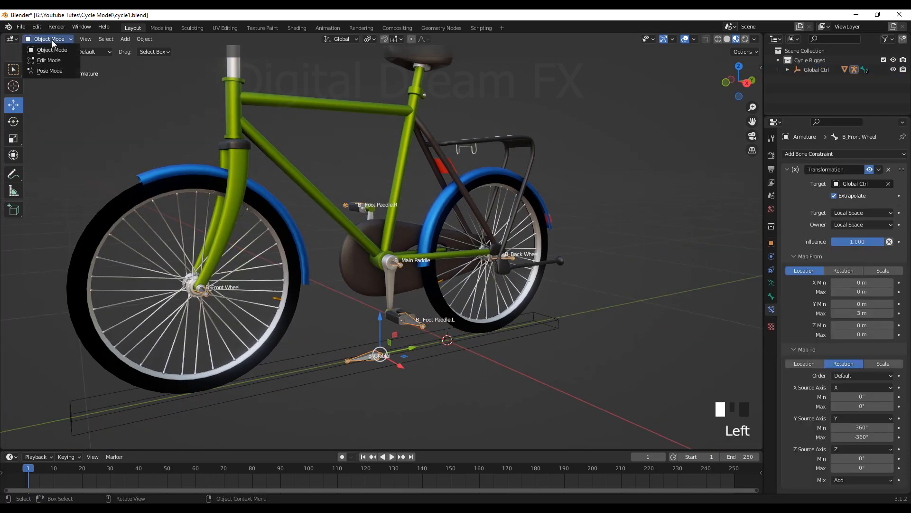
left_click(56, 70)
left_click(507, 257)
middle_click_drag(568, 306, 572, 263)
Test the back wheel's spin by rotating the B_Back Wheel bone around the global X axis, and cancel the rotation
key("r")
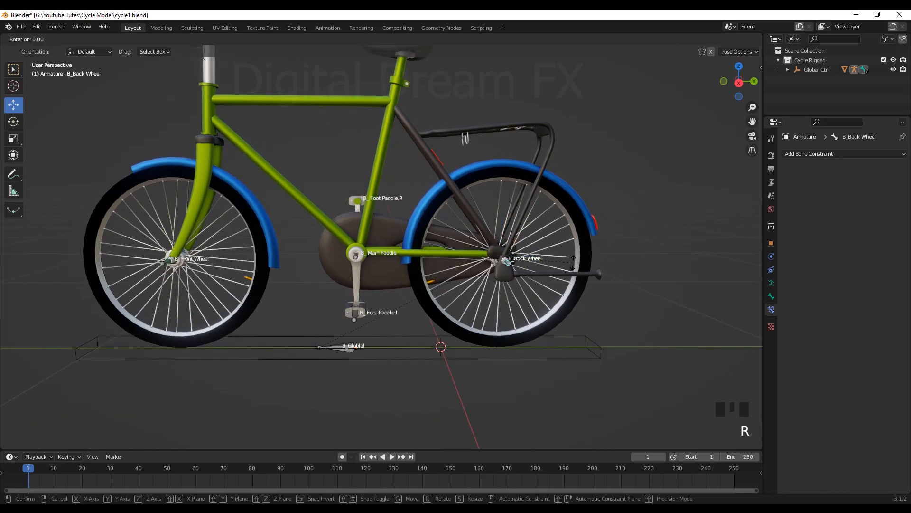
key("x")
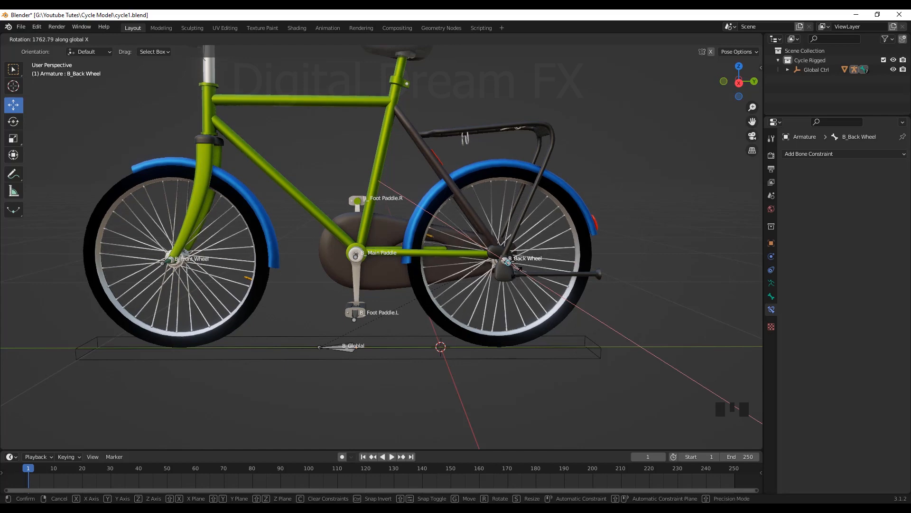
left_click(502, 315)
scroll(501, 315, "down", 2)
middle_click_drag(502, 315, 362, 356)
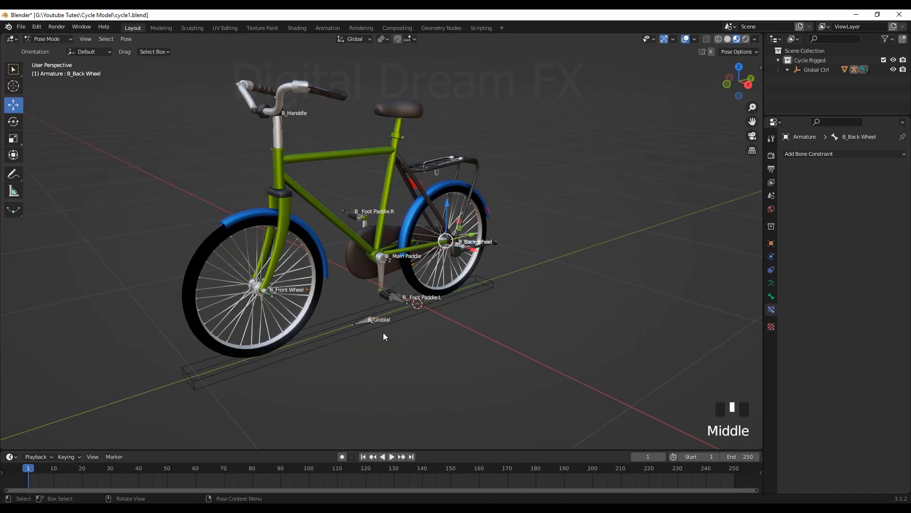
Add a Transformation constraint to the B_Back Wheel bone and pick Global Ctrl as its target
middle_click_drag(512, 306, 569, 326)
left_click(847, 153)
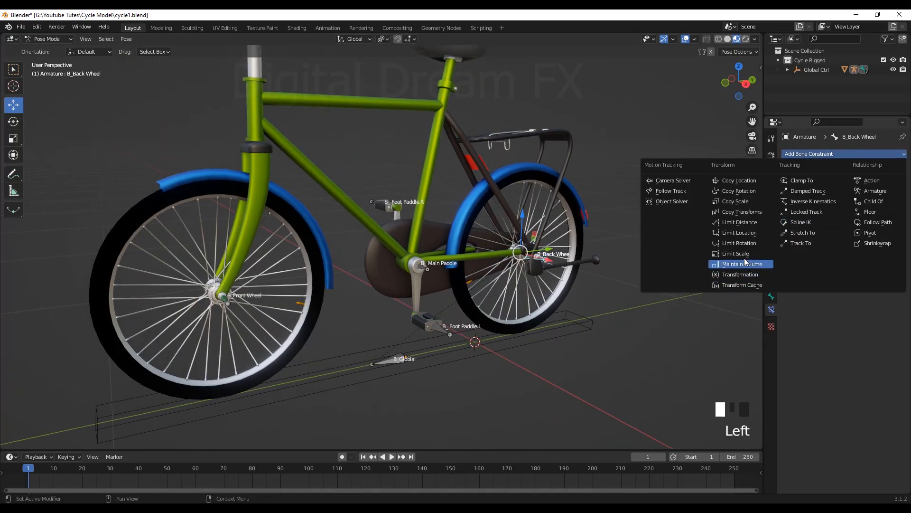
left_click(745, 275)
middle_click_drag(636, 300, 657, 342, "shift")
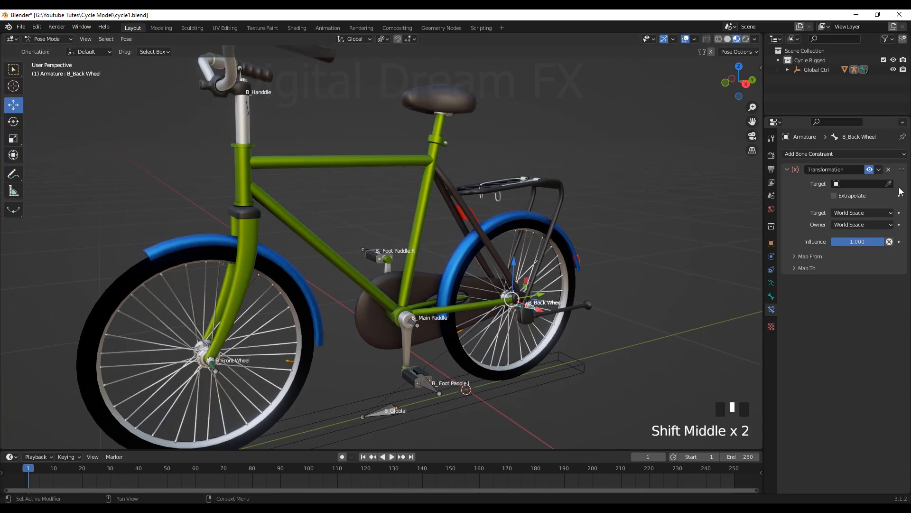
left_click(892, 185)
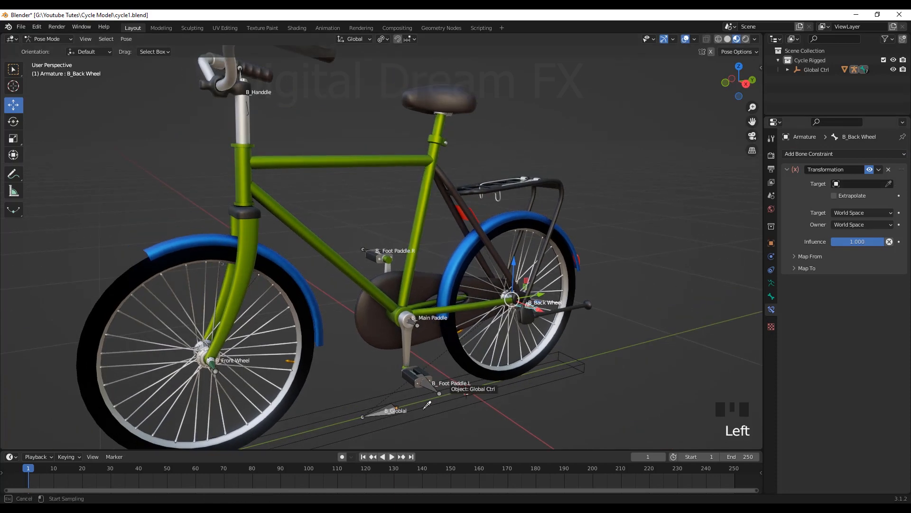
left_click(354, 400)
Enable Extrapolate on the back wheel constraint and set both its Target and Owner spaces to Local Space
middle_click_drag(538, 387, 541, 365, "shift")
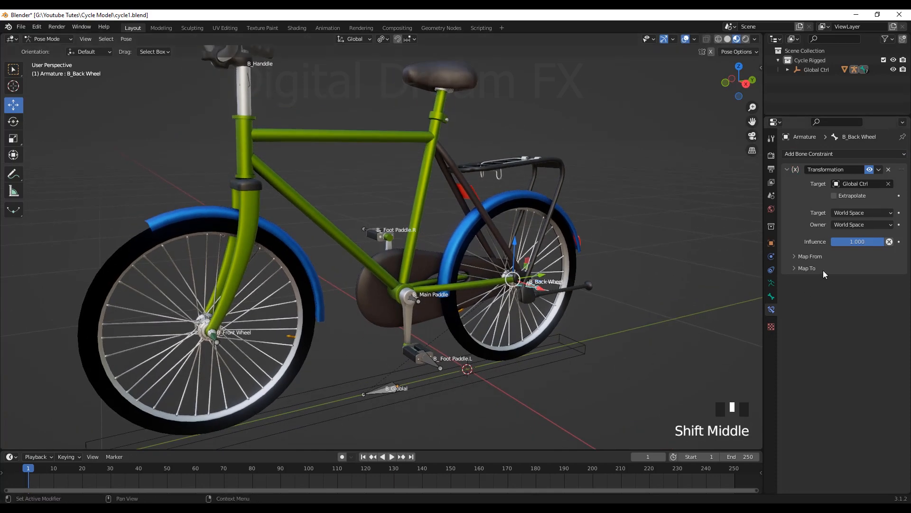
left_click(834, 196)
left_click_drag(849, 213, 851, 289)
Set the back wheel constraint's Map From location Y Max to 3 m
left_click(806, 257)
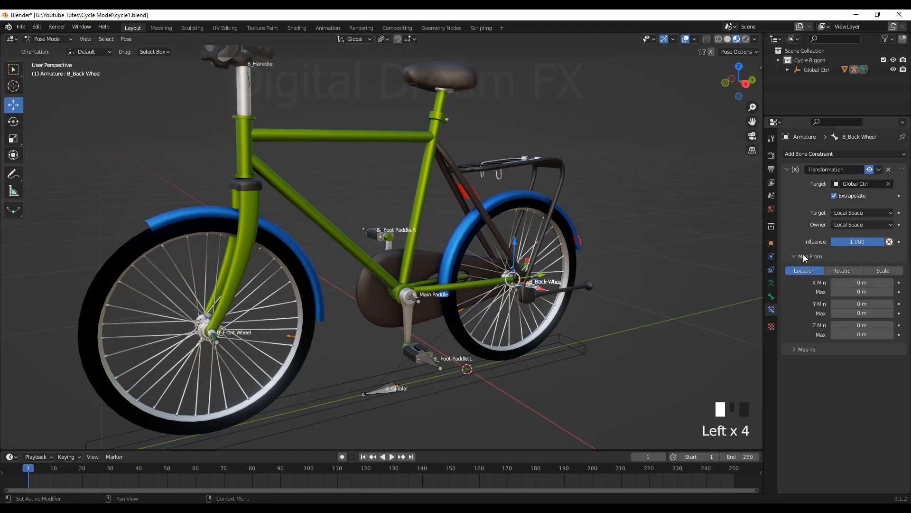
left_click(869, 311)
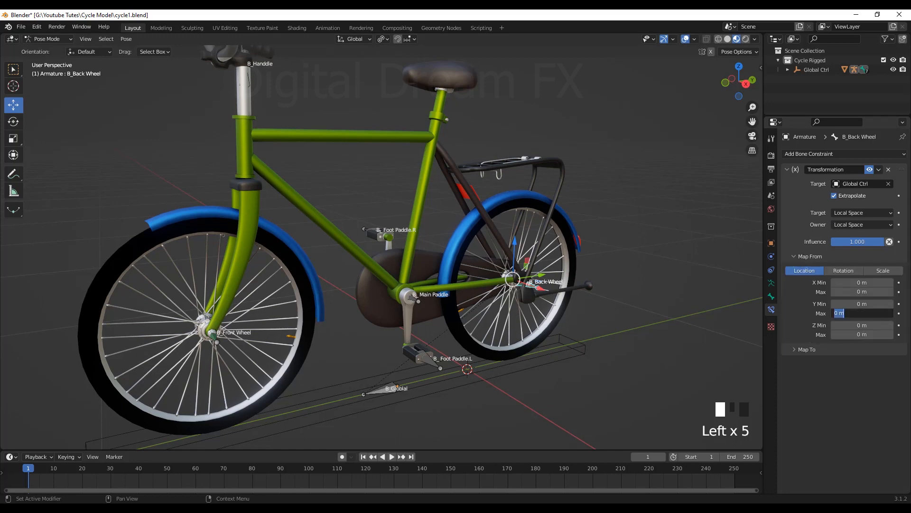
type("3")
key("Return")
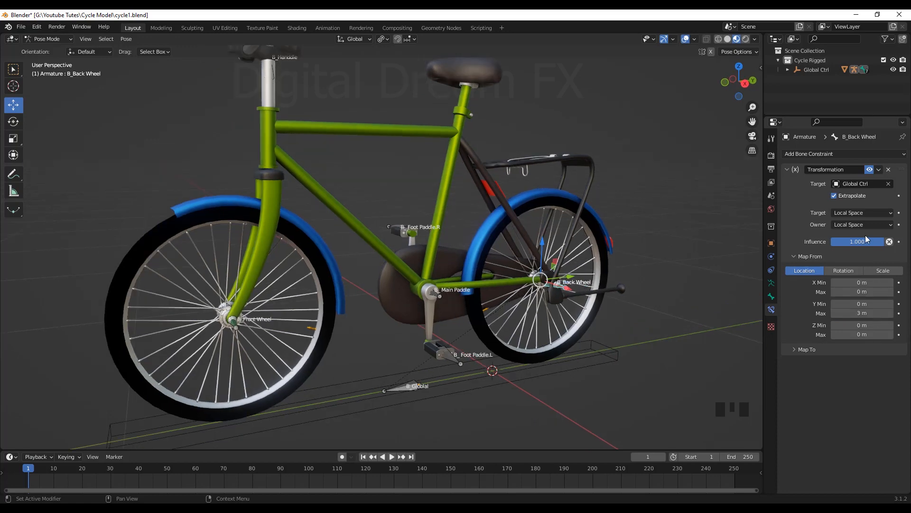
Map the back wheel constraint to Rotation, with Y Min at 360° and Y Max at -360°
left_click(812, 350)
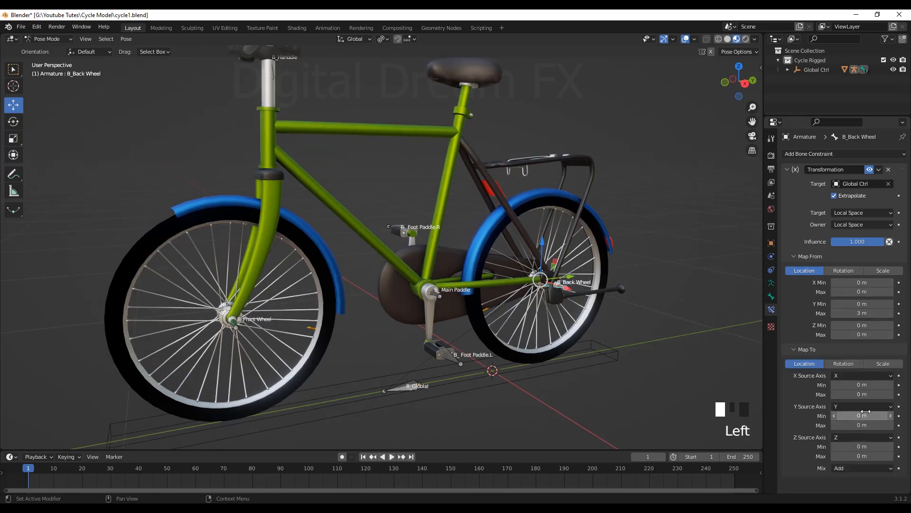
left_click(840, 363)
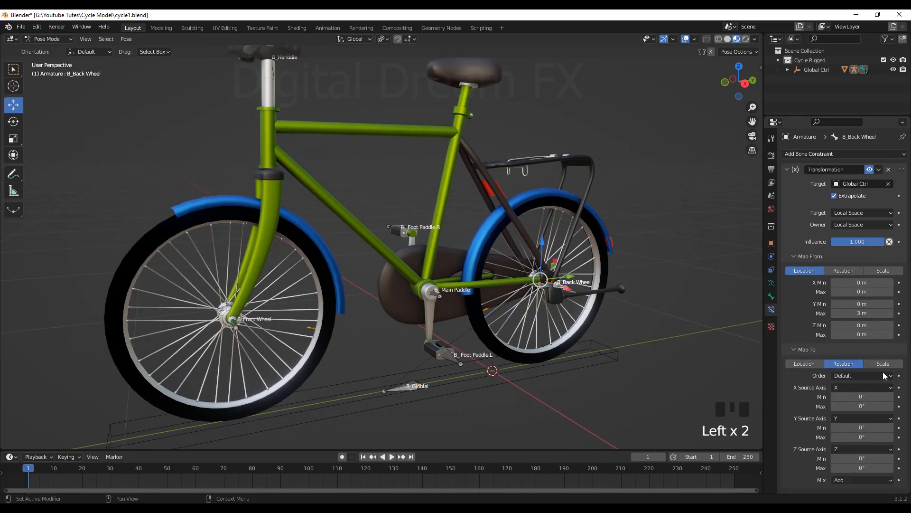
left_click(864, 427)
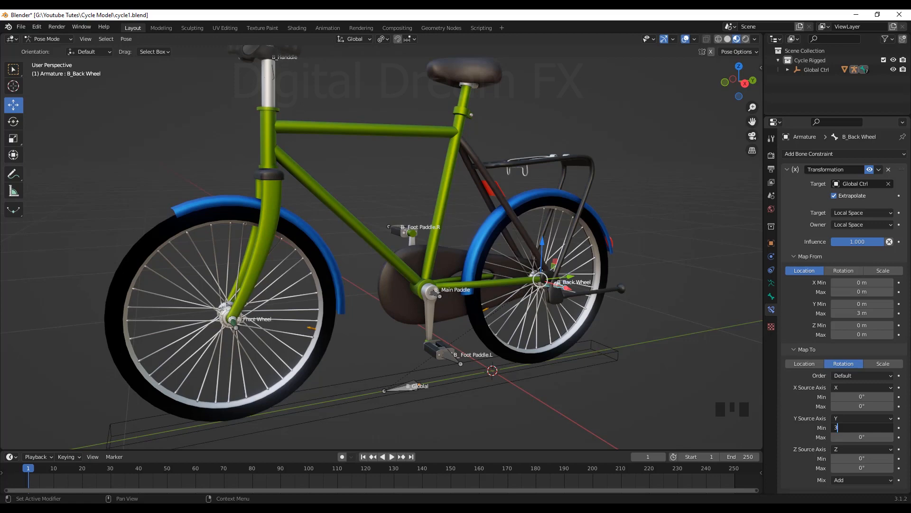
left_click(866, 437)
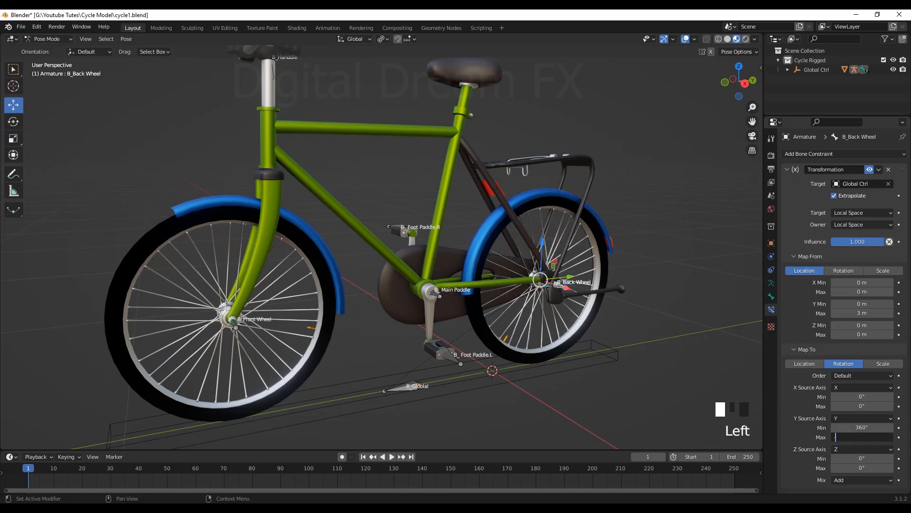
type("-360")
key("Return")
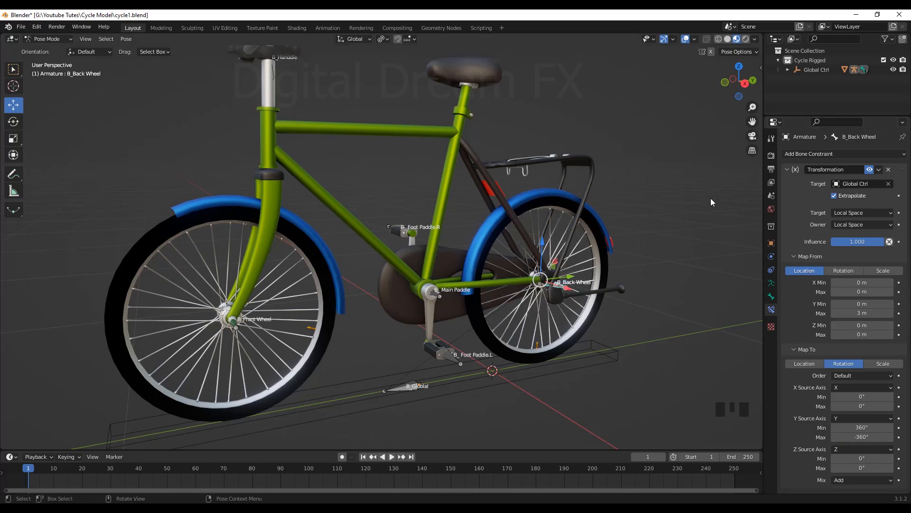
In Object Mode, move Global Ctrl along Y to about 0.3 m and display the bicycle in Solid shading
middle_click_drag(639, 297, 602, 308, "shift")
left_click(592, 320)
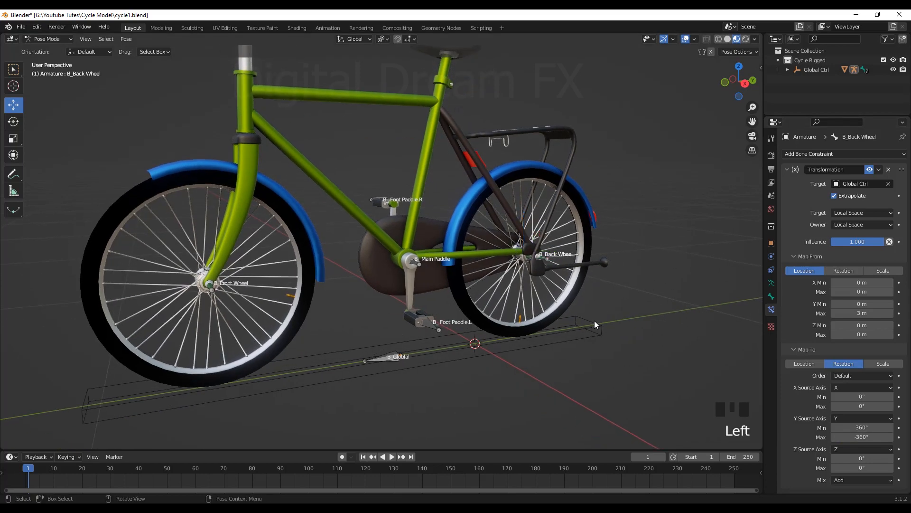
left_click(74, 39)
left_click(67, 50)
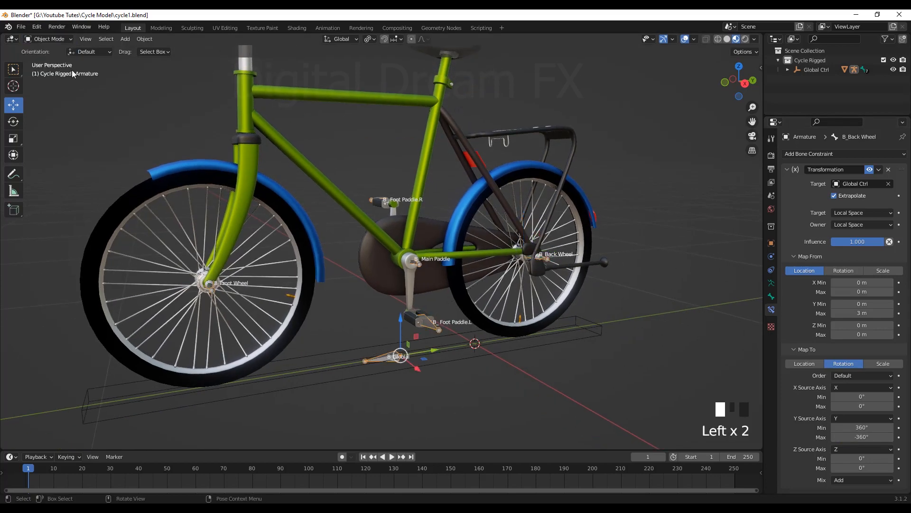
left_click(591, 325)
left_click_drag(419, 349, 573, 370)
left_click(726, 39)
key("ctrl+z")
Rotate Global Ctrl to about -64° around Z and move it to check the whole rig follows, and undo both transforms
middle_click_drag(573, 373, 576, 336)
key("r")
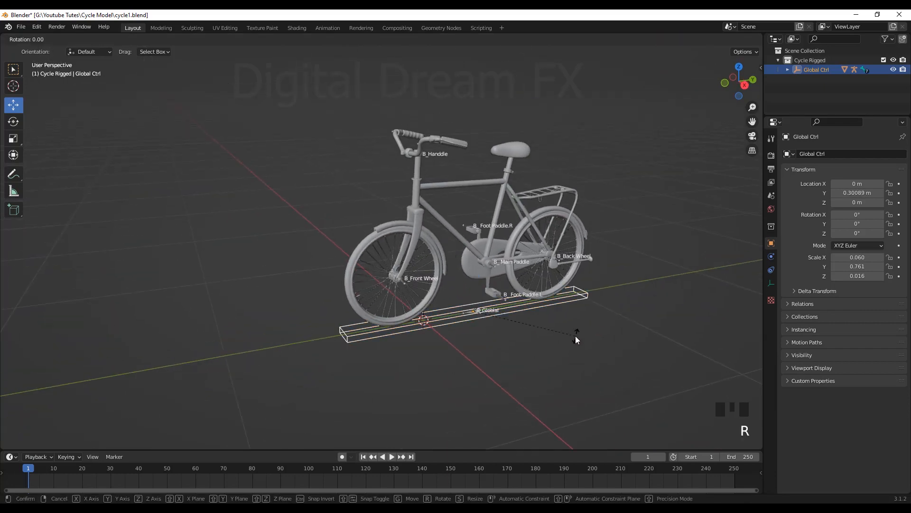
left_click(476, 342)
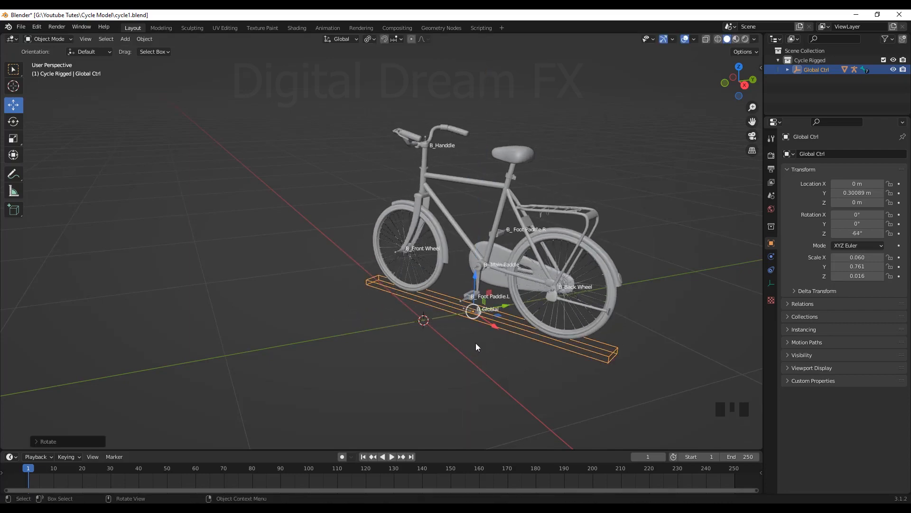
left_click_drag(500, 318, 396, 298)
right_click(396, 299)
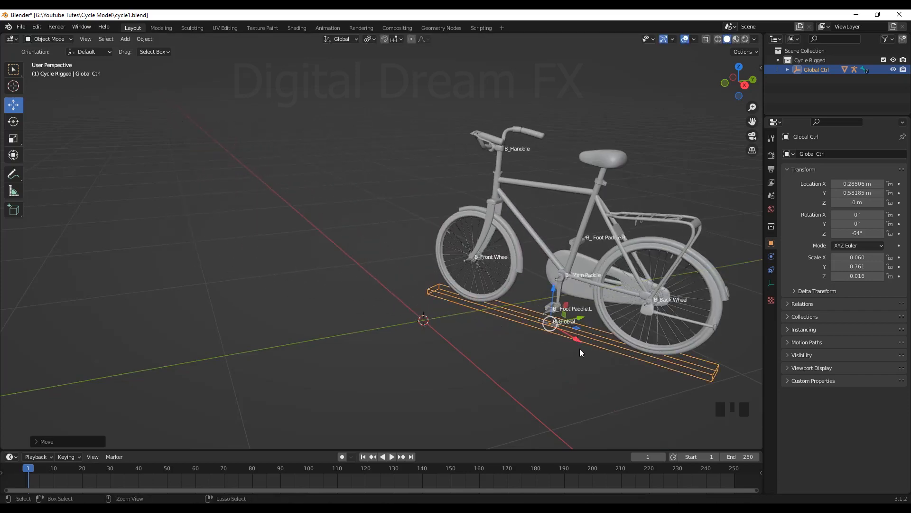
key("ctrl+z")
key("ctrl+z")
Move Global Ctrl along Y to check both wheels beside the pedals, and undo the move
middle_click_drag(463, 337, 388, 342)
scroll(506, 334, "up", 2)
middle_click_drag(506, 333, 501, 354, "shift")
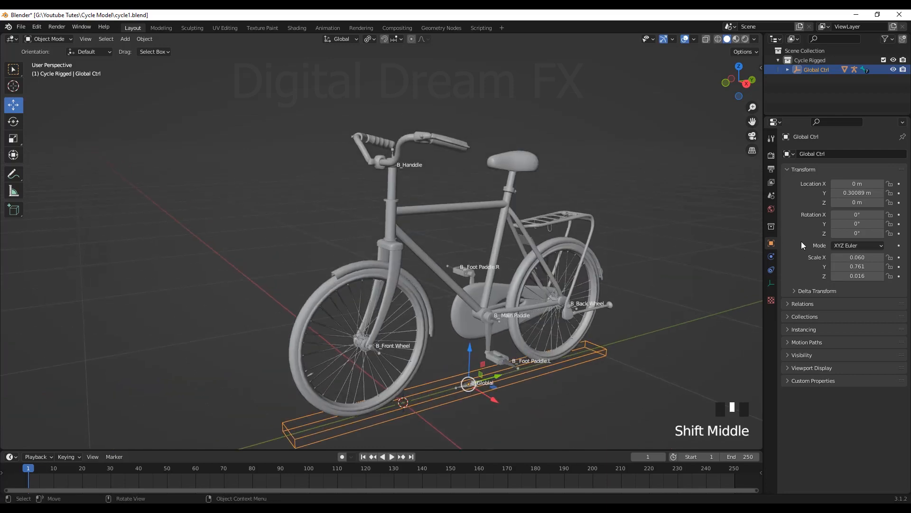
middle_click_drag(542, 391, 461, 341)
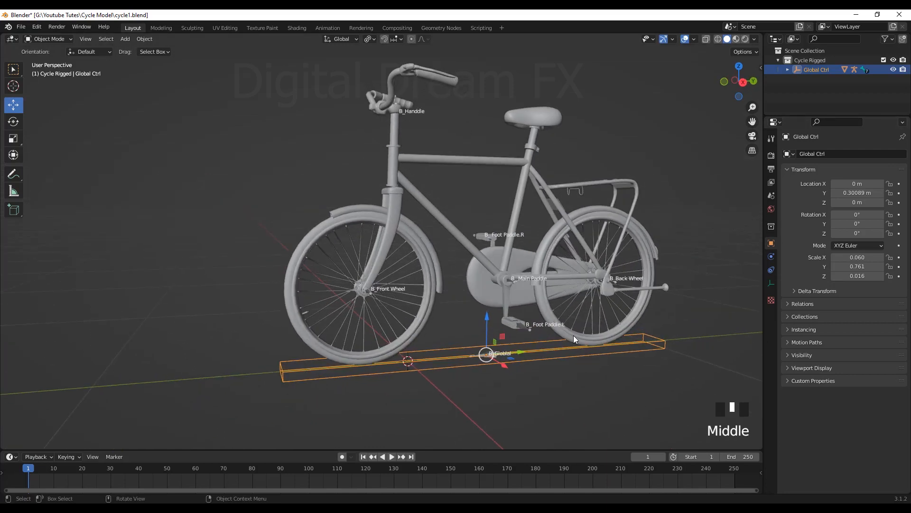
middle_click_drag(573, 335, 465, 366)
left_click_drag(451, 368, 366, 394)
key("ctrl+z")
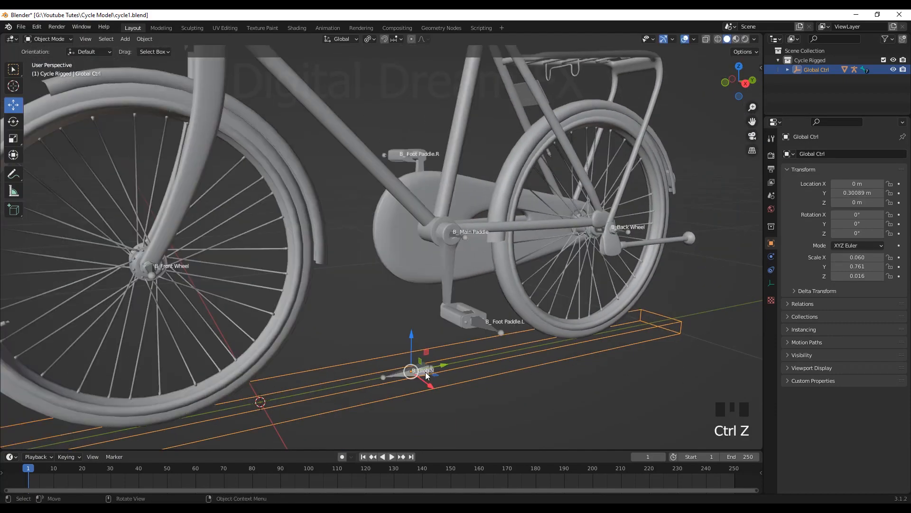
In Pose Mode, add a Transformation bone constraint to the B_ Main Paddle bone
middle_click_drag(380, 375, 468, 388)
left_click(450, 237)
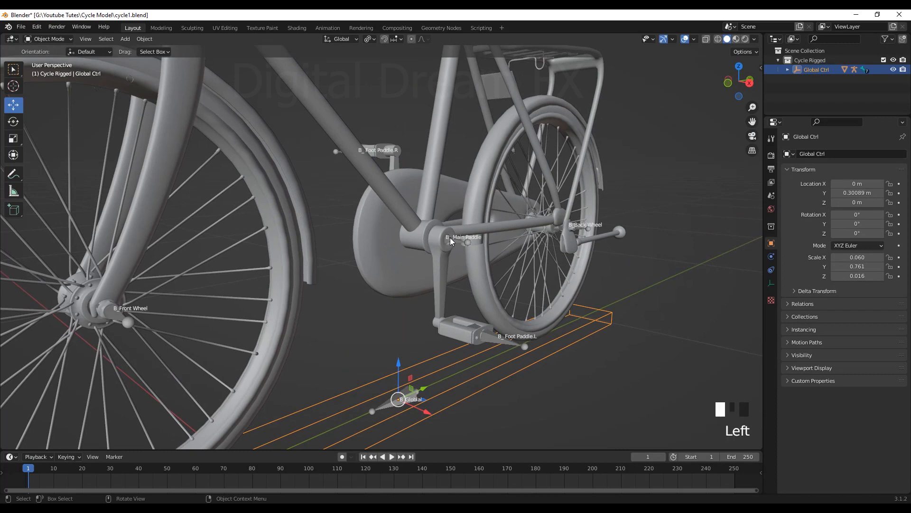
middle_click_drag(450, 237, 478, 323, "shift")
left_click(47, 39)
left_click(47, 72)
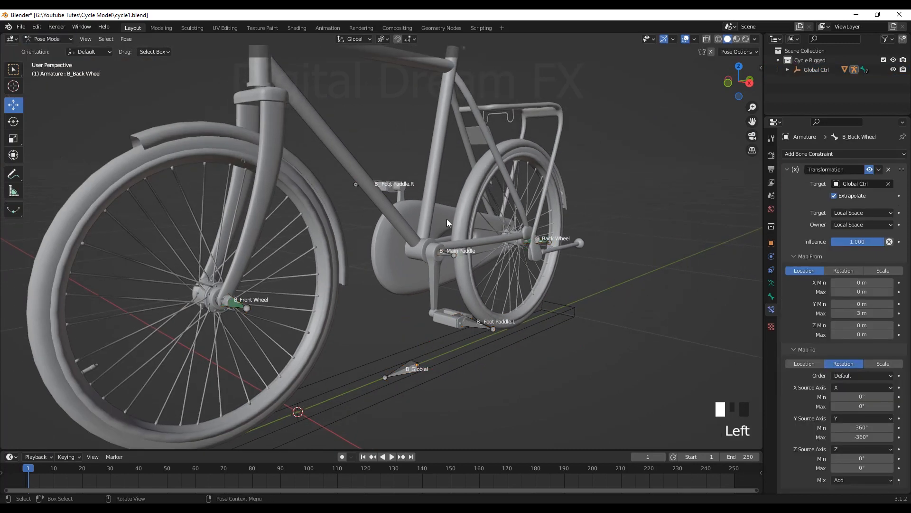
left_click(445, 255)
middle_click_drag(492, 292, 517, 285)
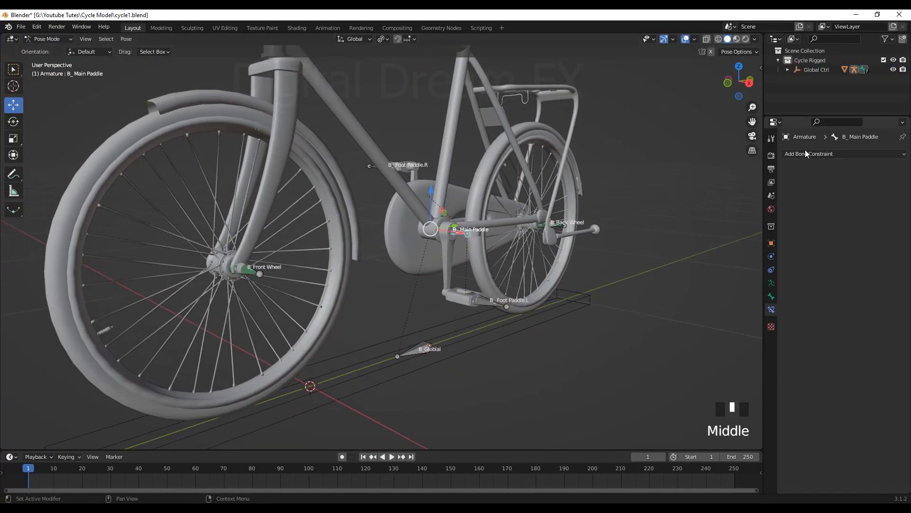
left_click(791, 273)
left_click(838, 153)
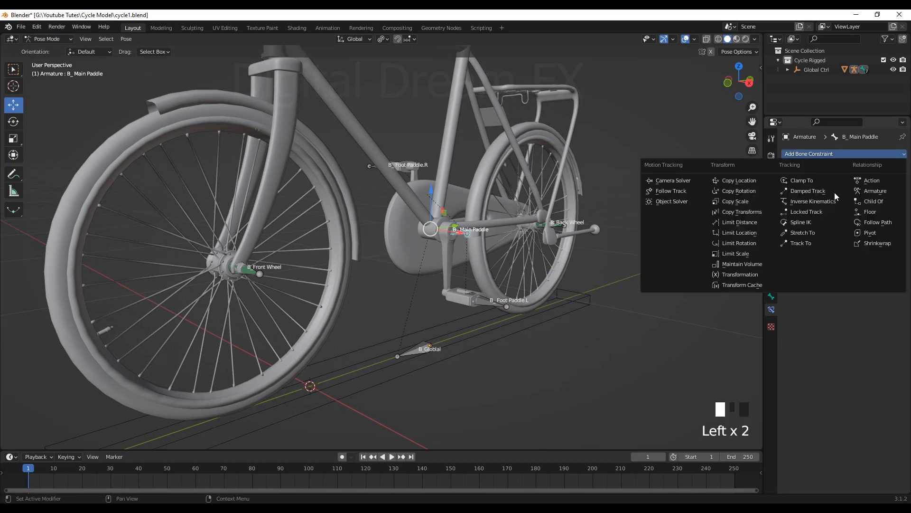
left_click(721, 274)
middle_click_drag(644, 329, 654, 351, "shift")
Target the main paddle constraint at Global Ctrl, with Extrapolate enabled and both Target and Owner in Local Space
left_click(889, 184)
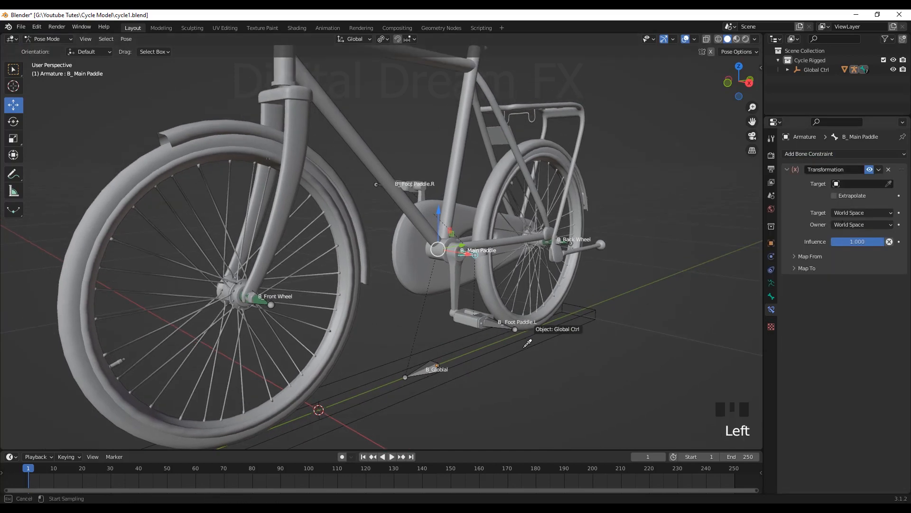
left_click(458, 320)
middle_click_drag(575, 388, 581, 378, "shift")
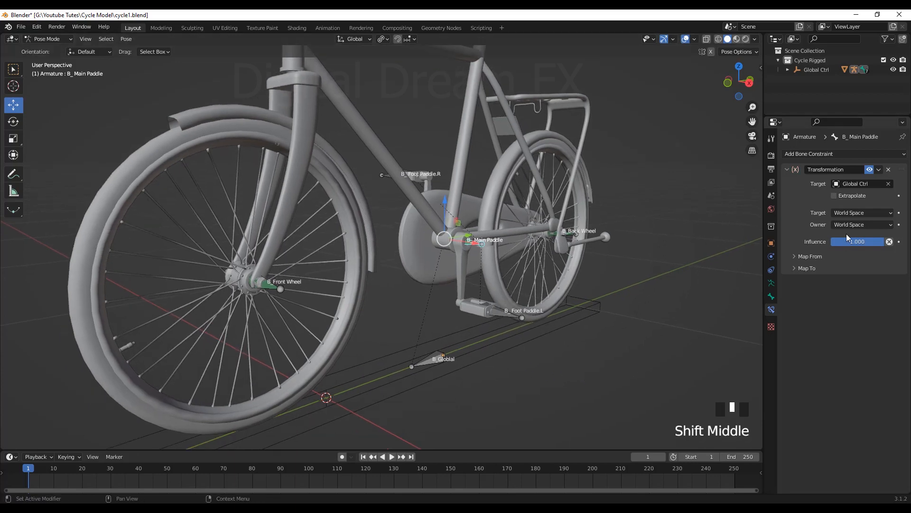
left_click(868, 212)
left_click(853, 243)
left_click_drag(853, 224, 848, 281)
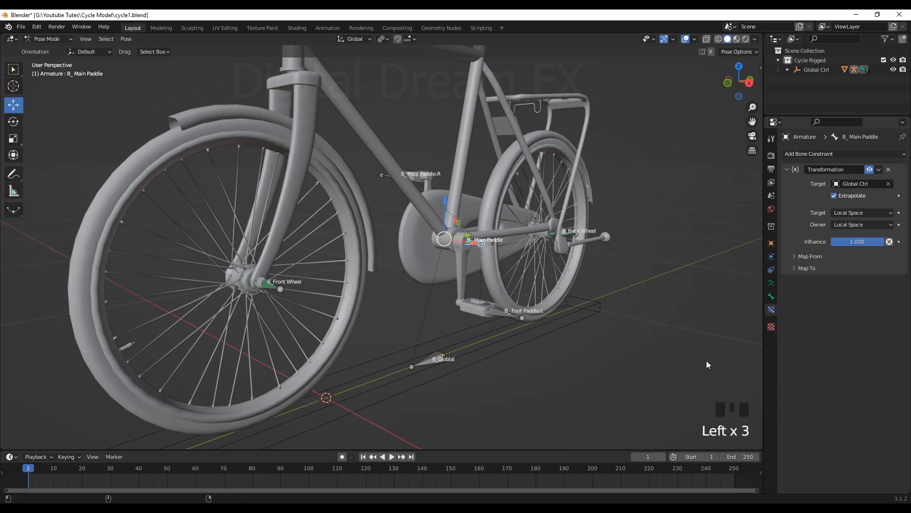
Set the main paddle constraint's Map From location Y Max to 5 m
middle_click_drag(707, 364, 705, 370, "shift")
left_click(807, 256)
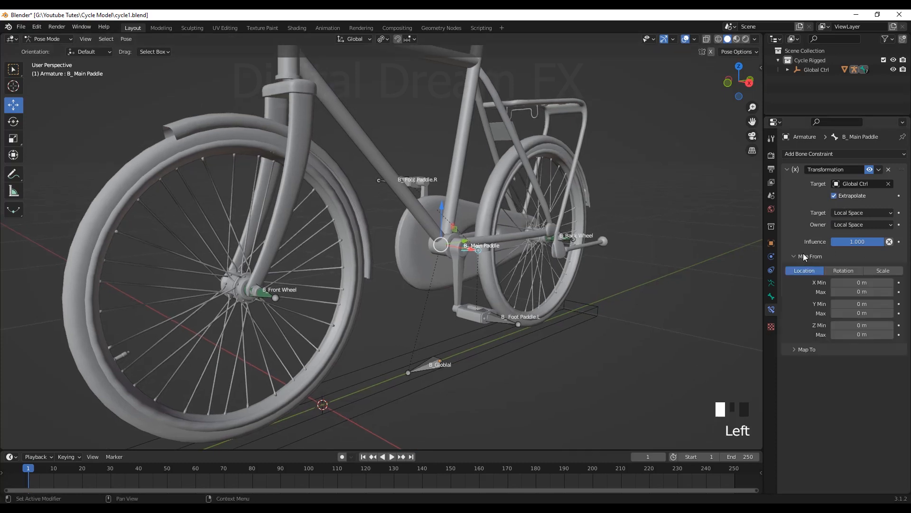
left_click(861, 313)
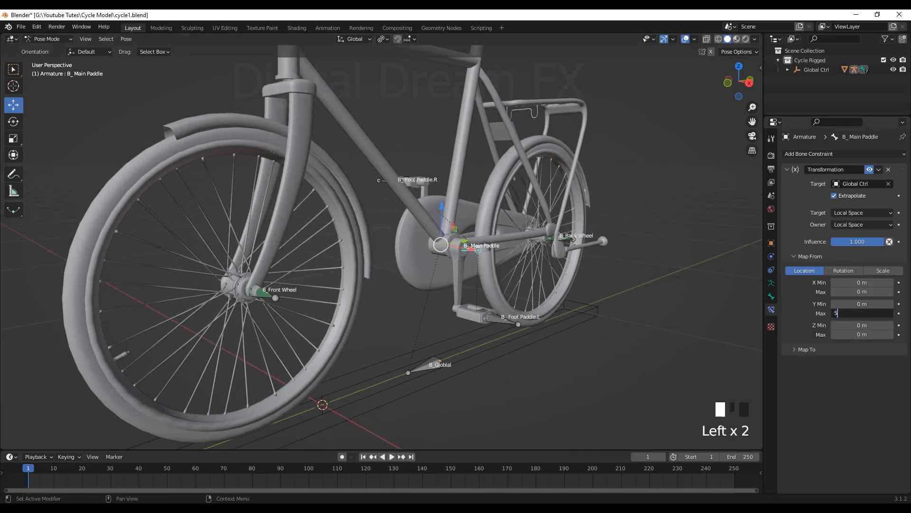
key("Return")
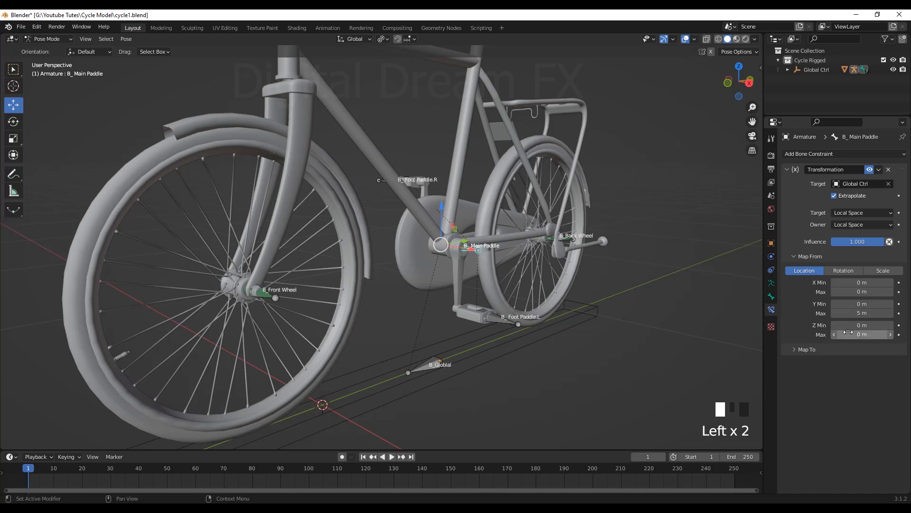
Map the main paddle constraint to Rotation, with Y Min at 360° and Y Max at -360°
left_click(799, 350)
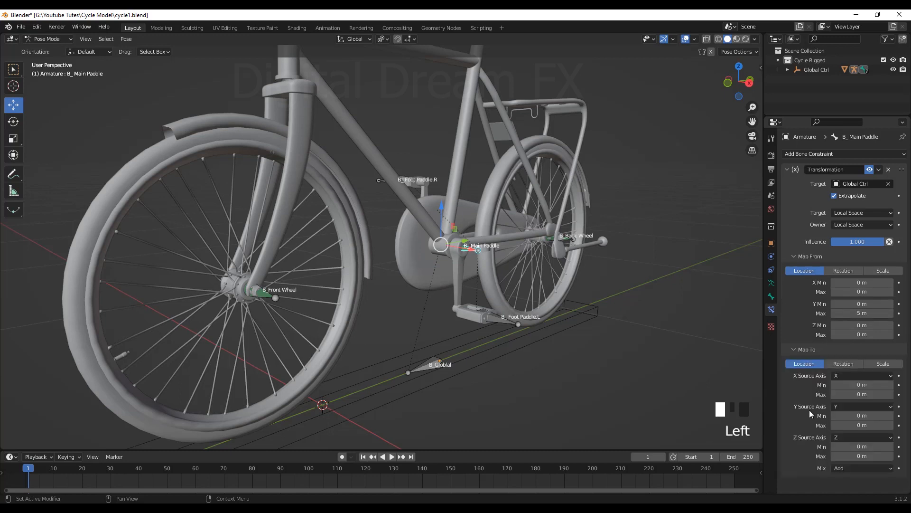
scroll(840, 443, "down", 4)
left_click(853, 367)
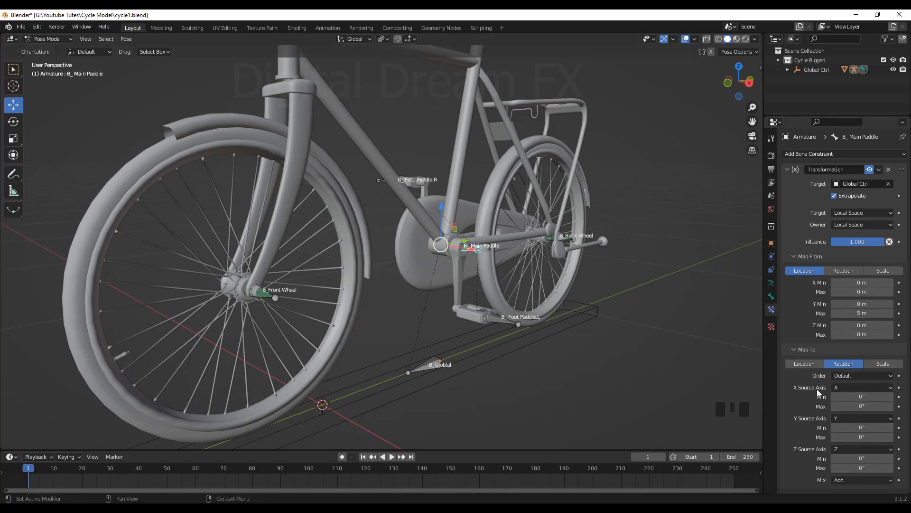
left_click(870, 427)
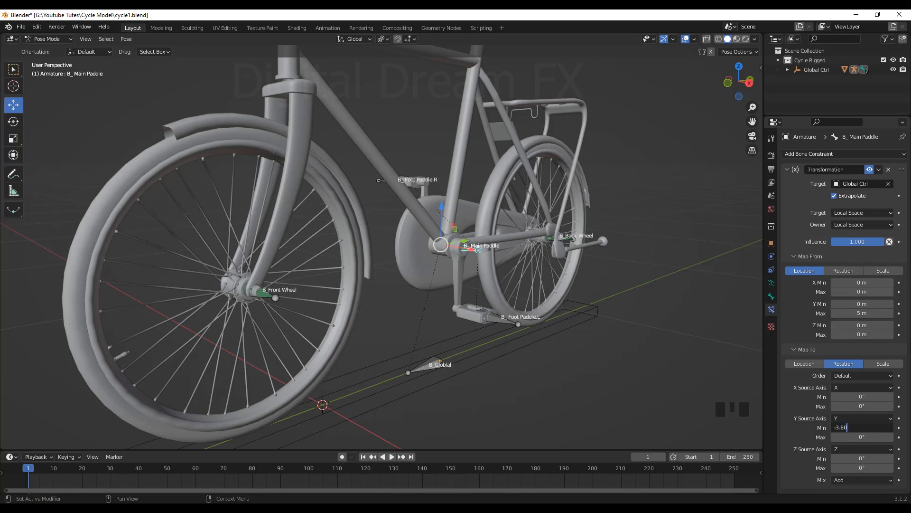
key("BackSpace")
key("BackSpace")
key("BackSpace")
key("BackSpace")
key("BackSpace")
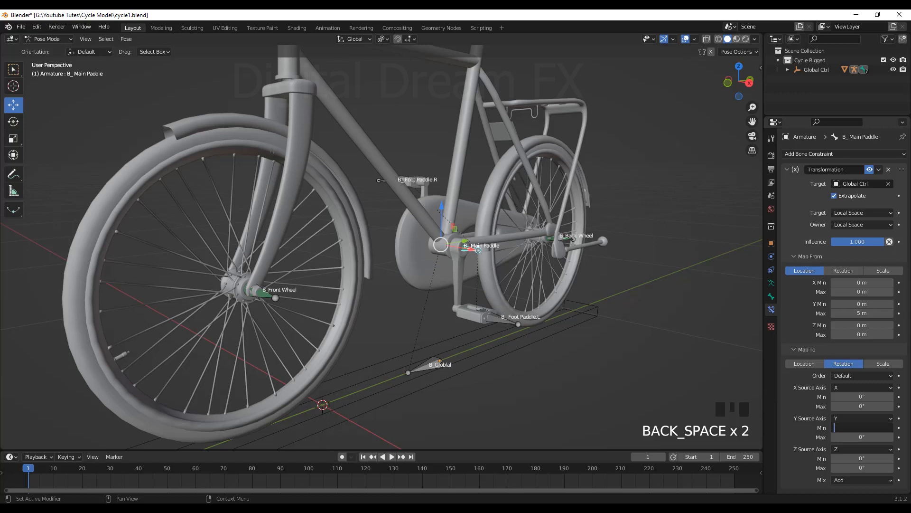
type("360")
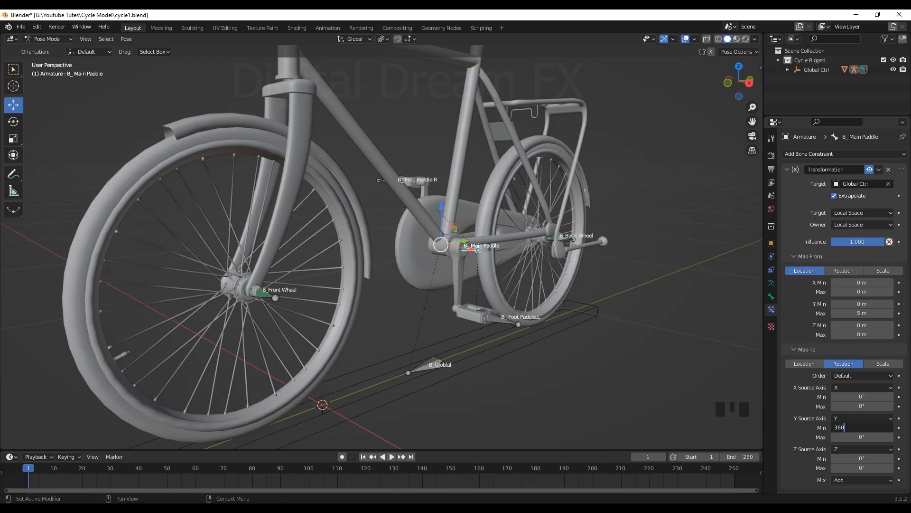
left_click(868, 433)
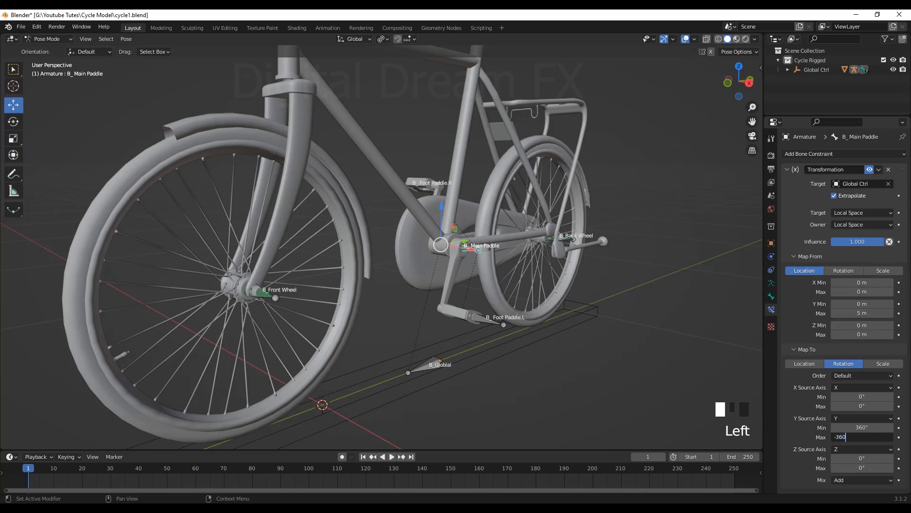
key("Return")
In Object Mode, move Global Ctrl along Y to check the pedals turning, and undo the move
middle_click_drag(609, 371, 618, 403, "shift")
middle_click_drag(594, 405, 542, 414, "shift")
left_click(477, 356)
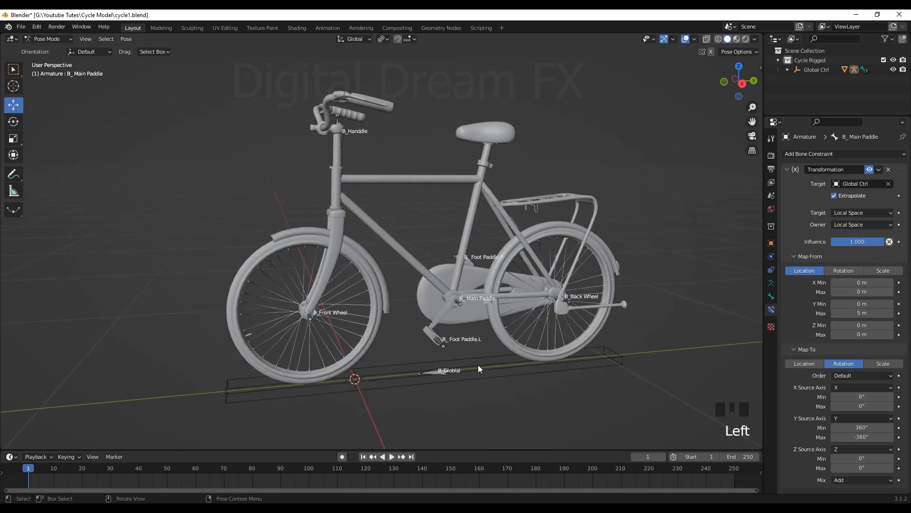
left_click(49, 42)
left_click(46, 21)
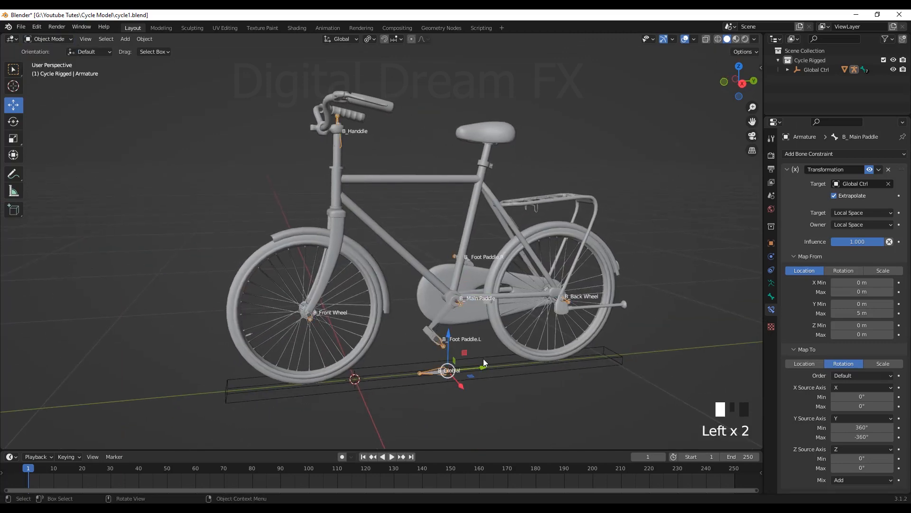
left_click(483, 362)
left_click_drag(469, 373, 660, 385)
key("ctrl+z")
Move Global Ctrl along Y to about 0.805 m while checking how the foot pedals turn with the crank
middle_click_drag(643, 373, 473, 347)
scroll(502, 359, "up", 3)
left_click_drag(474, 349, 423, 360)
middle_click_drag(441, 396, 433, 341)
left_click_drag(433, 341, 623, 373)
middle_click_drag(623, 372, 397, 288, "shift")
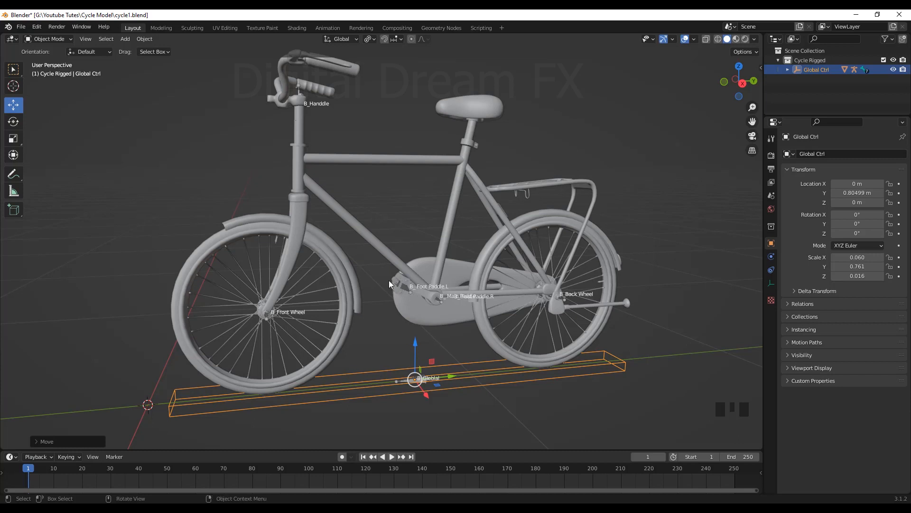
In Pose Mode, turn off Inherit Rotation for the B_ Foot Paddle.L and B_ Foot Paddle.R bones
middle_click_drag(446, 340, 296, 283)
left_click(321, 308)
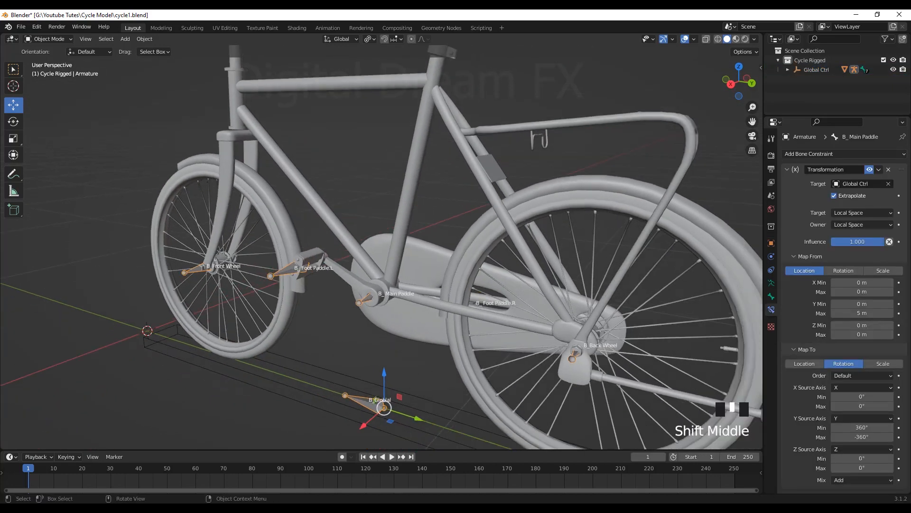
left_click(39, 40)
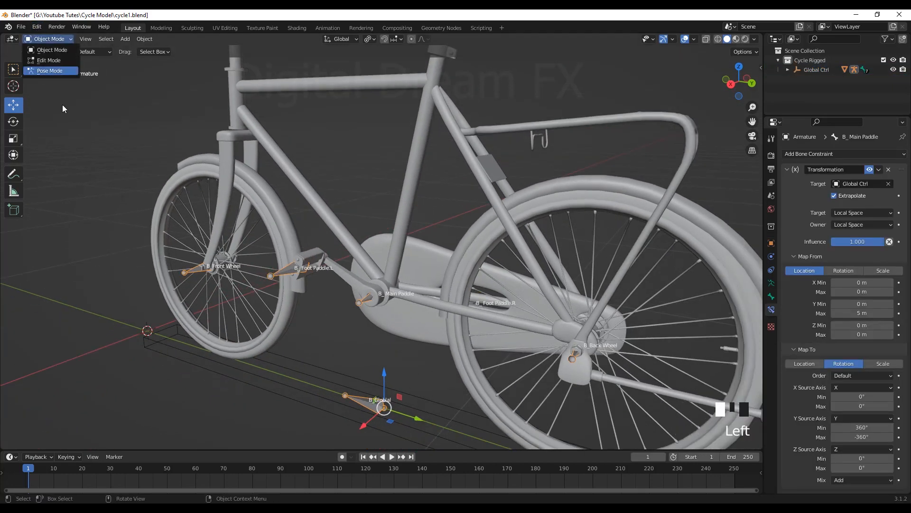
left_click(56, 72)
left_click(295, 271)
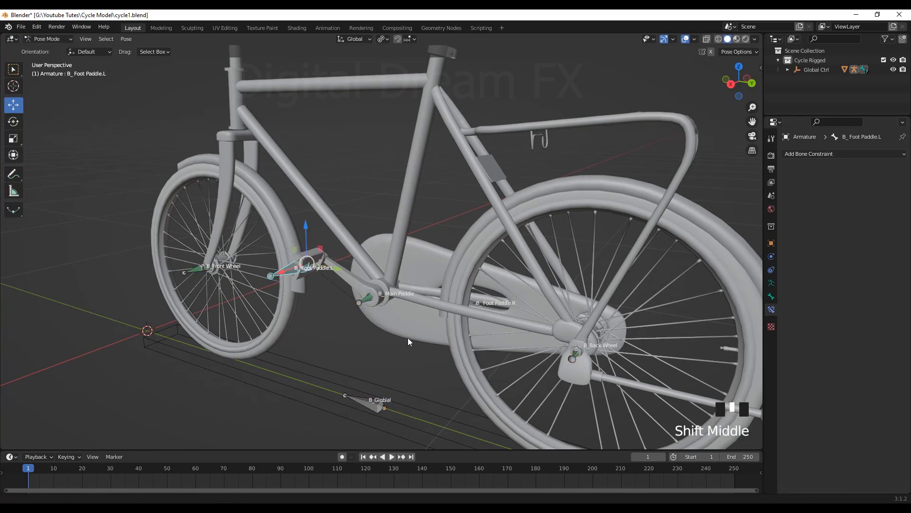
middle_click_drag(295, 270, 275, 261, "shift")
left_click(771, 296)
middle_click_drag(612, 302, 599, 324, "shift")
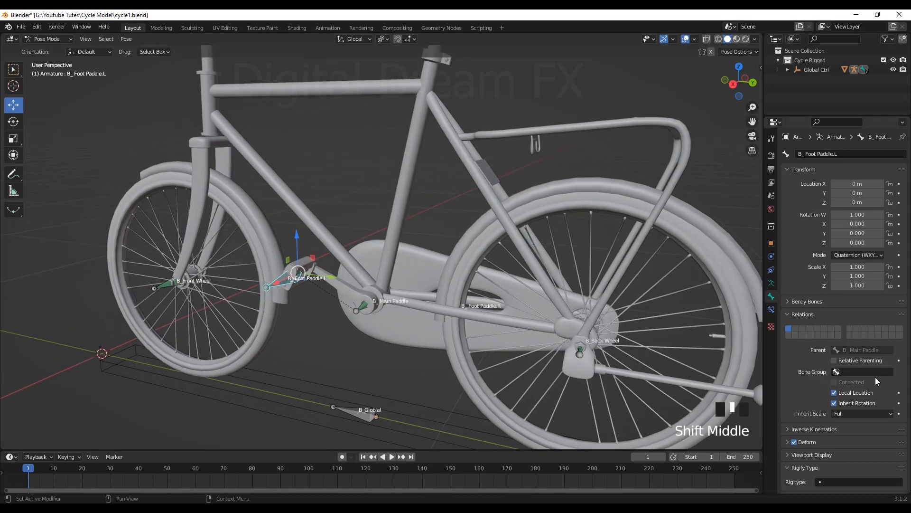
left_click(853, 405)
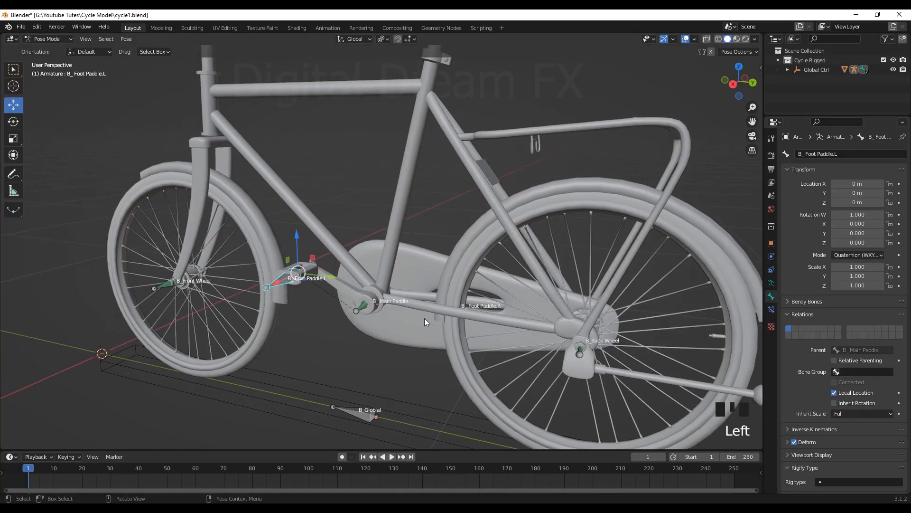
middle_click_drag(428, 315, 442, 370)
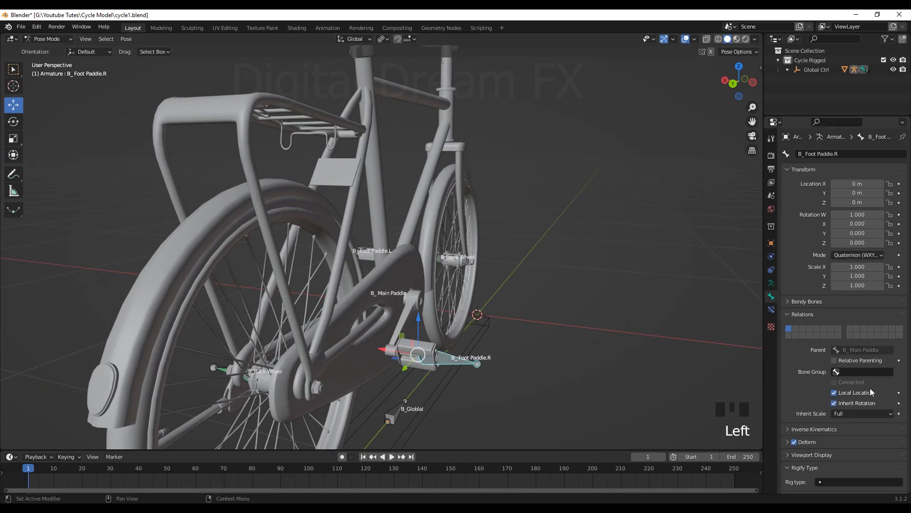
left_click(861, 404)
In Object Mode, move Global Ctrl along Y to about 1.236 m to check the foot pedals' orientation
scroll(443, 349, "down", 3)
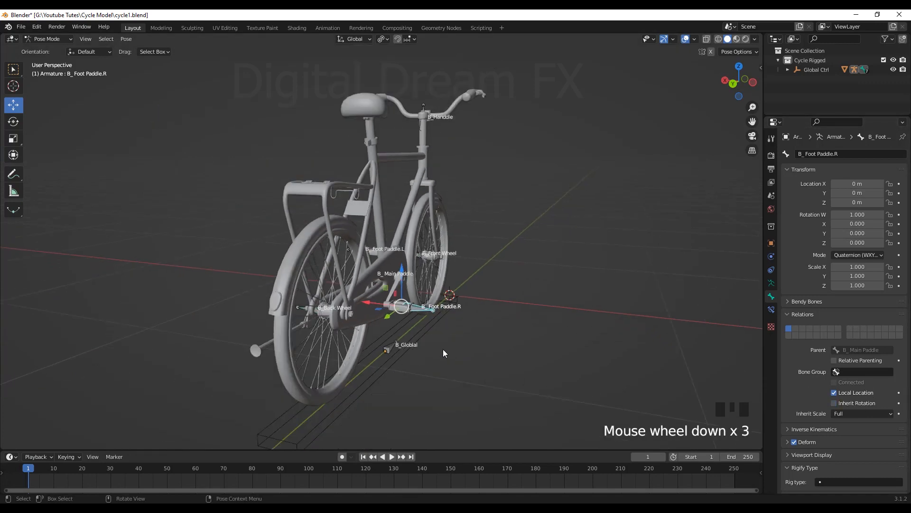
middle_click_drag(443, 348, 391, 293)
scroll(477, 338, "down", 2)
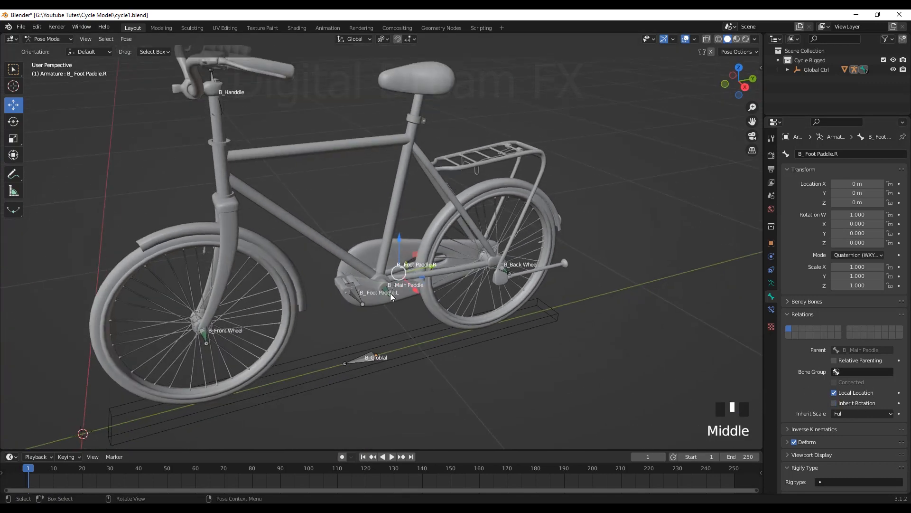
left_click(409, 330)
left_click(51, 40)
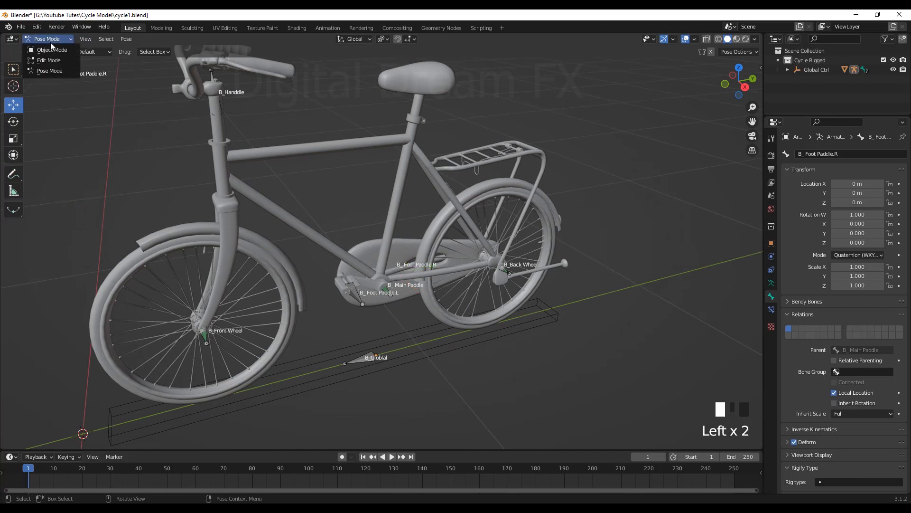
left_click(51, 50)
left_click(422, 345)
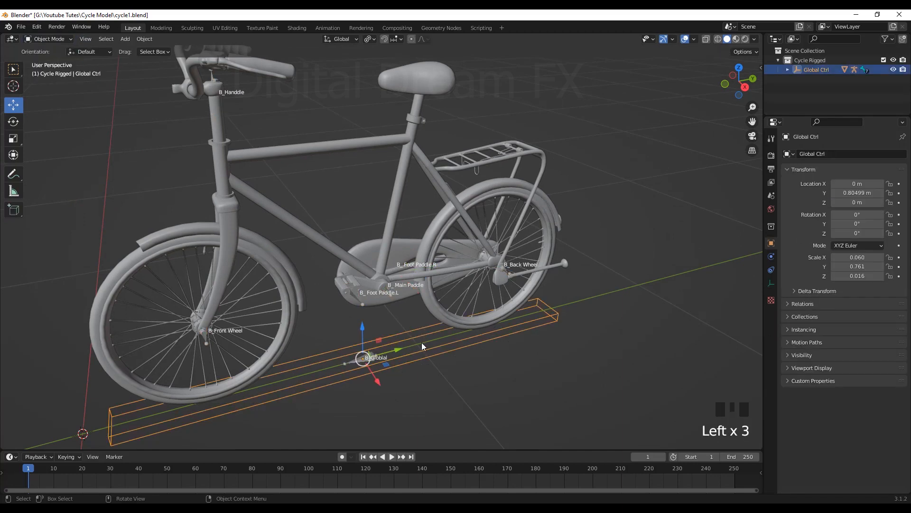
left_click_drag(398, 349, 532, 347)
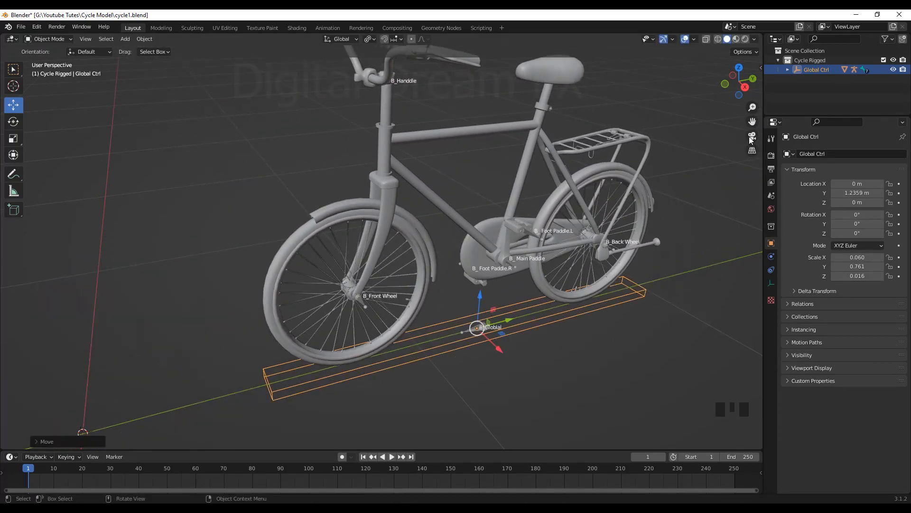
Display the bicycle in Material Preview without overlays and move Global Ctrl along Y to about 1.117 m
left_click(737, 39)
mouse_move(534, 316)
middle_mouse_down()
mouse_move(543, 322)
mouse_move(548, 226)
middle_mouse_up()
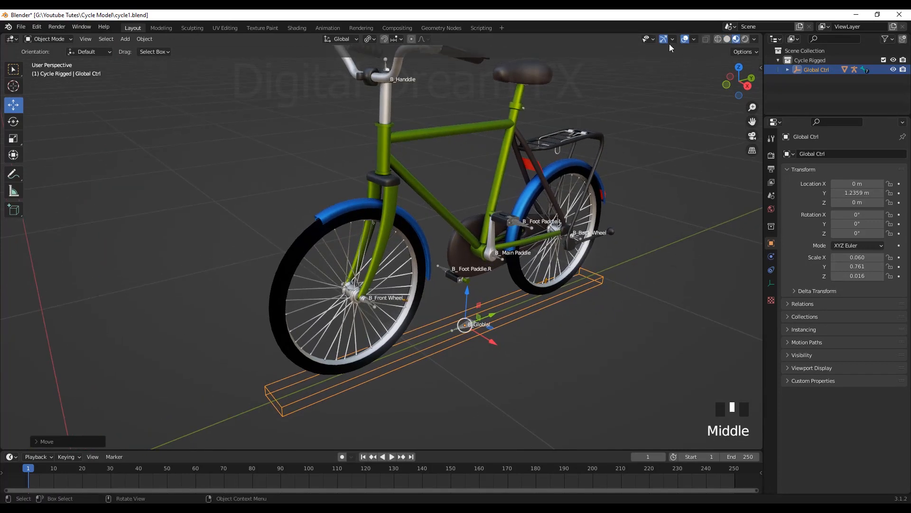
left_click(686, 39)
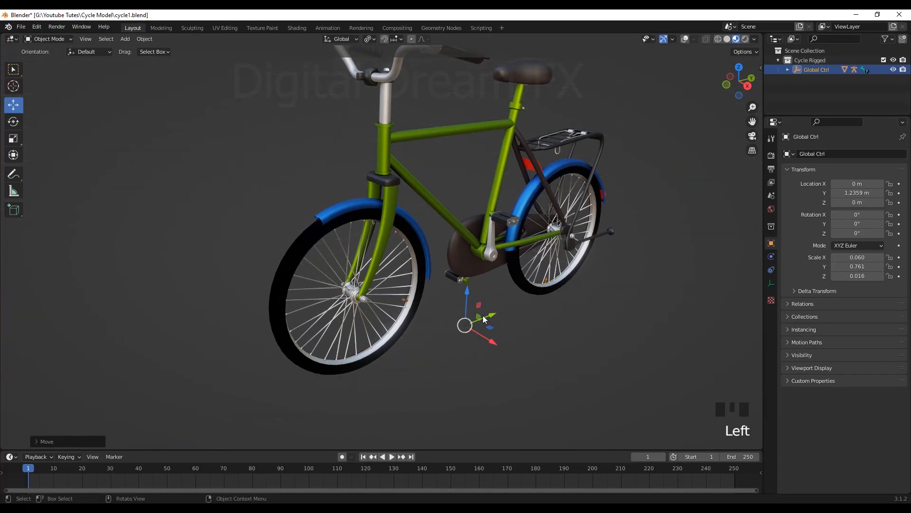
left_click_drag(484, 318, 472, 352)
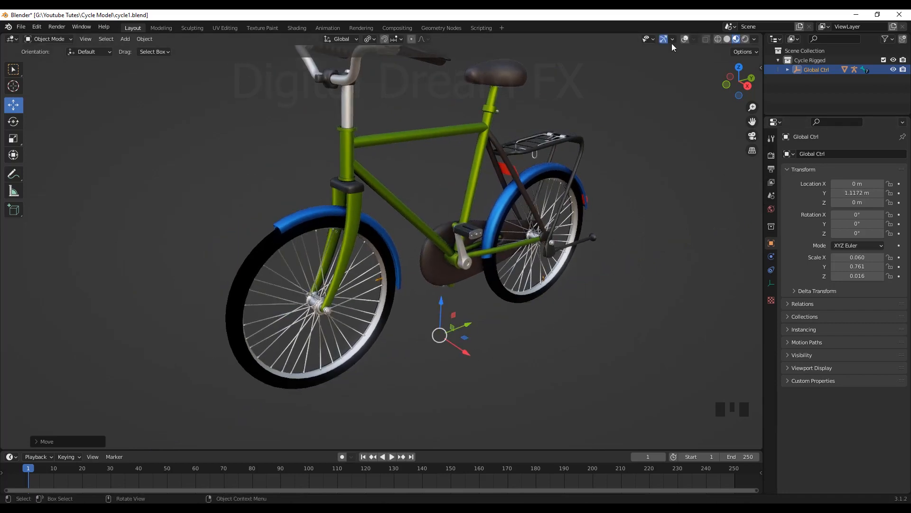
Show the viewport overlays again and view the whole rigged bicycle from farther away
left_click(685, 41)
scroll(554, 349, "down", 2)
middle_click_drag(554, 349, 449, 270)
scroll(497, 361, "down", 1)
scroll(404, 344, "down", 2)
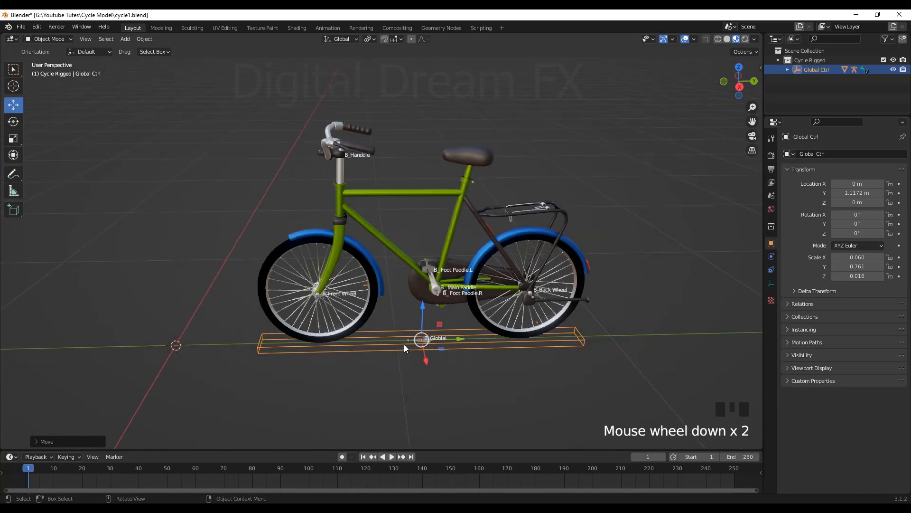
scroll(443, 344, "down", 2)
middle_click_drag(443, 344, 473, 360, "shift")
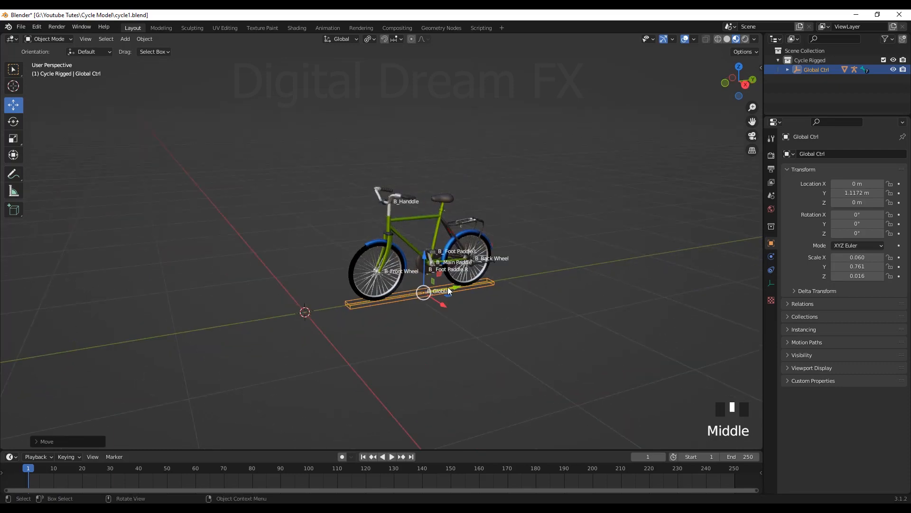
Undo the last test move and slide Global Ctrl along Y to about 10.361 m
left_click_drag(452, 290, 420, 333)
key("ctrl+z")
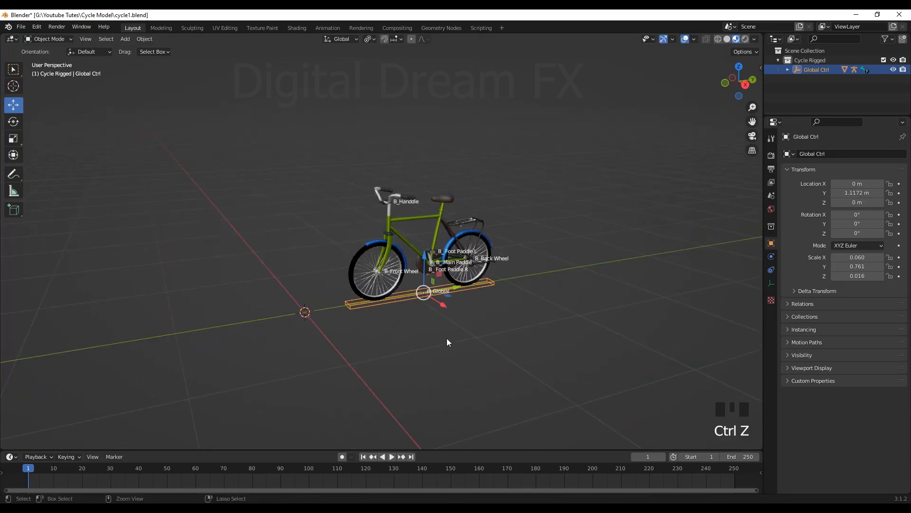
scroll(474, 339, "down", 3)
scroll(462, 340, "down", 1)
middle_click_drag(462, 340, 477, 378)
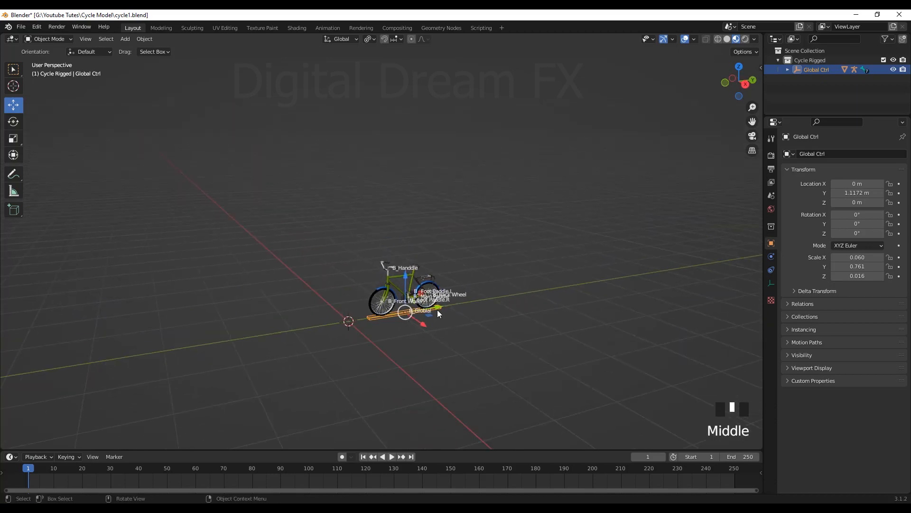
left_click_drag(437, 308, 749, 252)
middle_click_drag(748, 253, 406, 432, "shift")
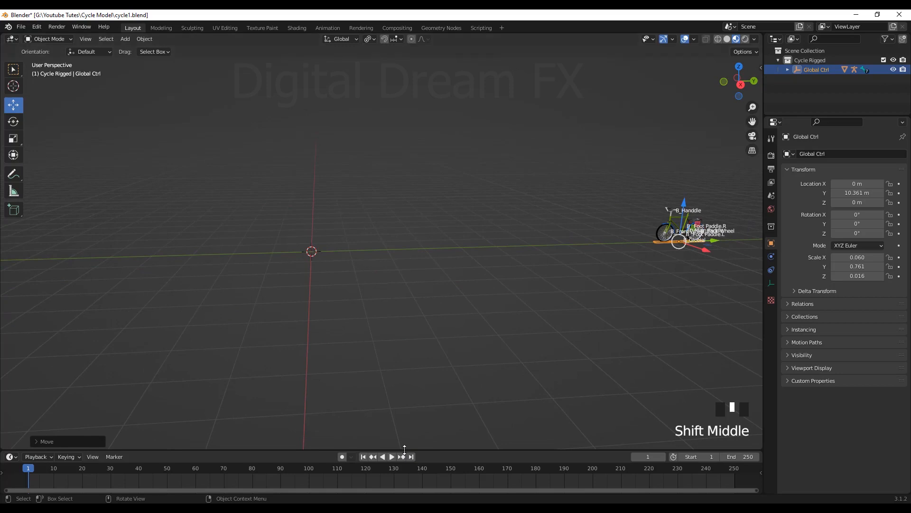
Enlarge the timeline area and set the scene's end frame to 300
left_click_drag(404, 449, 405, 350)
middle_click_drag(389, 417, 463, 437, "shift")
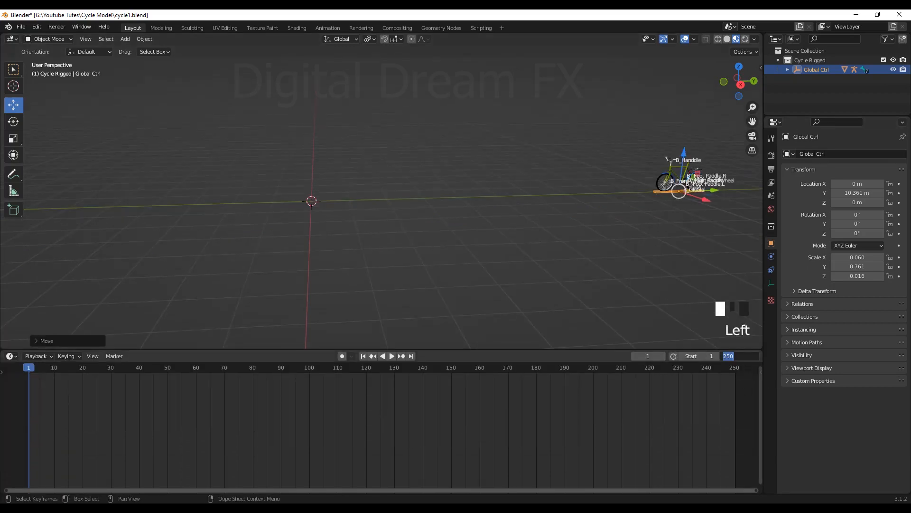
key("Return")
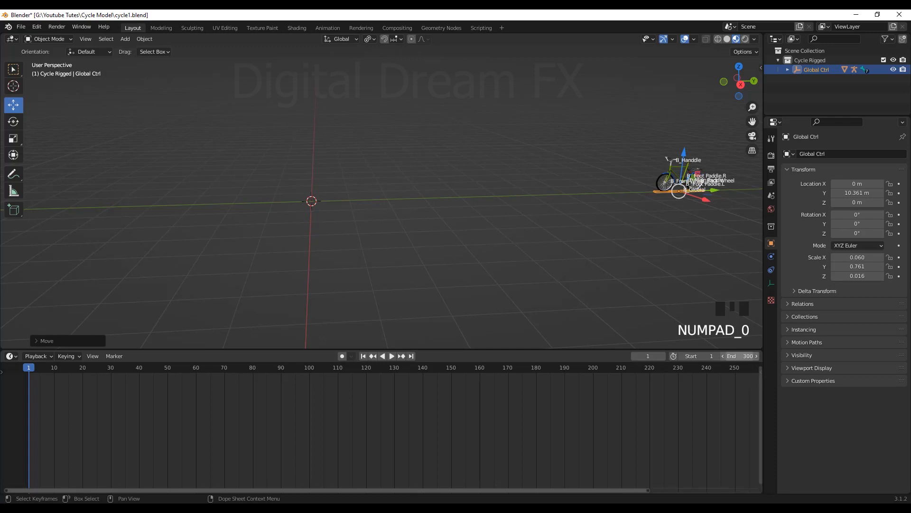
Show the whole 300-frame range and insert a Location keyframe for Global Ctrl at frame 1
scroll(495, 418, "down", 5)
middle_click_drag(494, 417, 441, 427, "shift")
key("i")
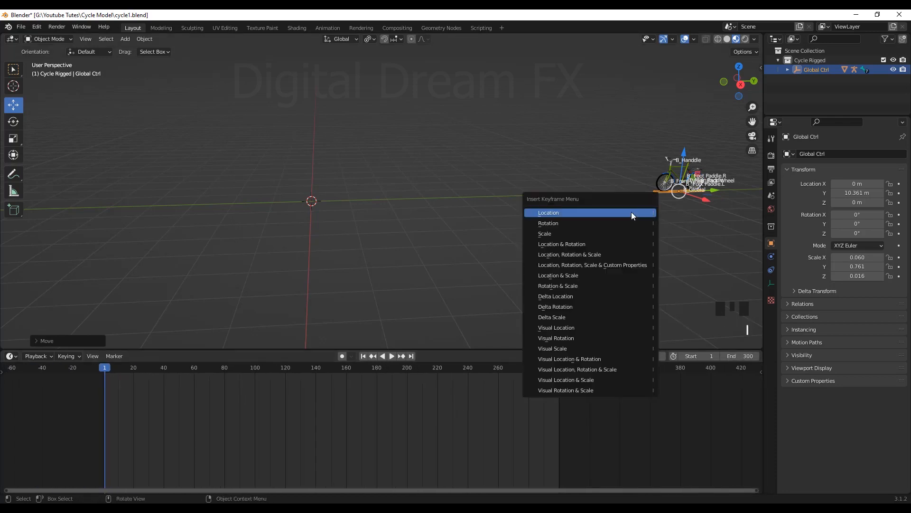
left_click(563, 211)
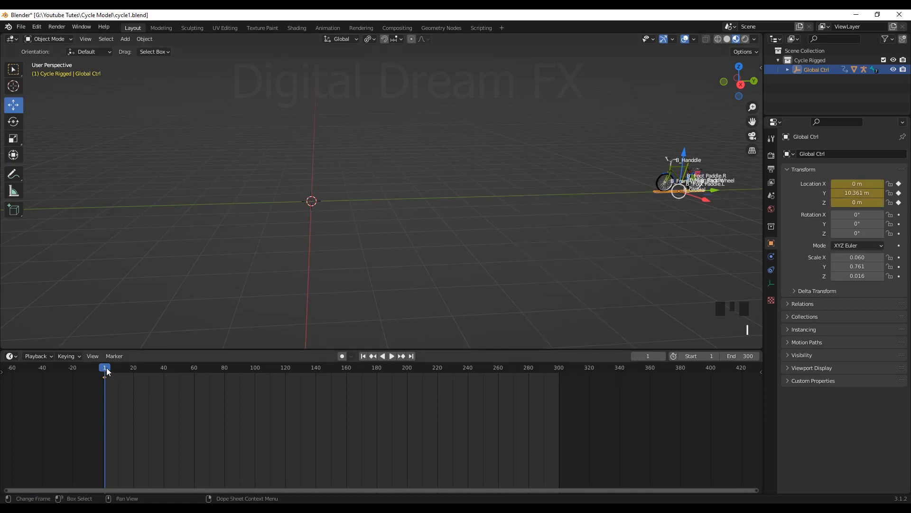
At frame 300, move Global Ctrl along Y to about -3.293 m and insert a Location keyframe
left_click_drag(107, 371, 417, 378)
left_click(184, 409)
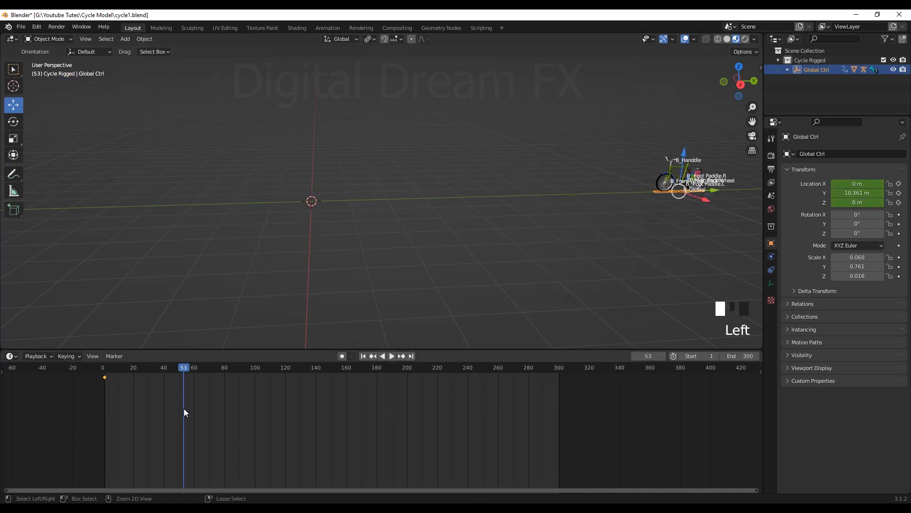
key("ctrl+z")
left_click(211, 404)
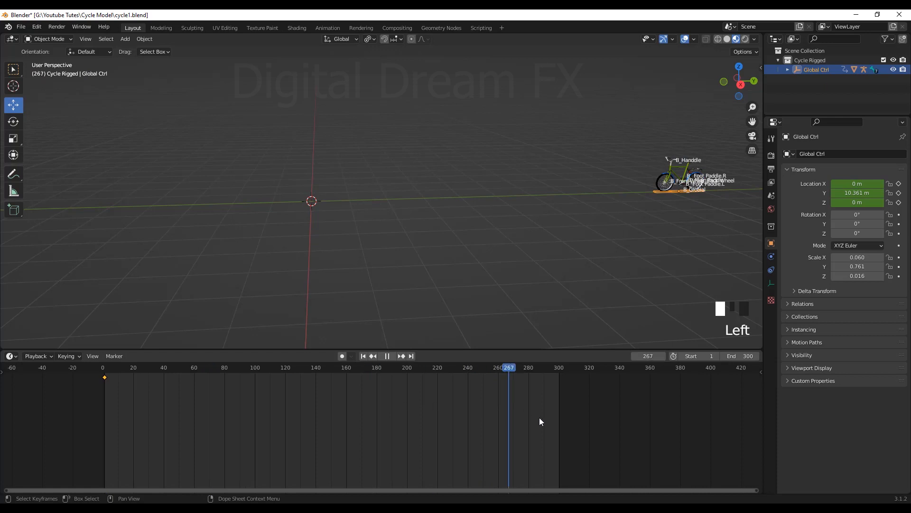
left_click_drag(564, 424, 559, 427)
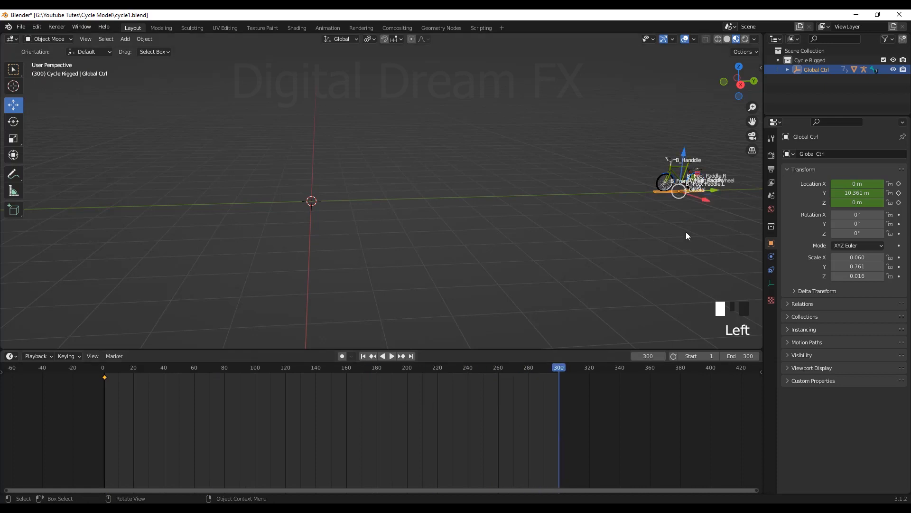
left_click_drag(713, 193, 210, 263)
key("i")
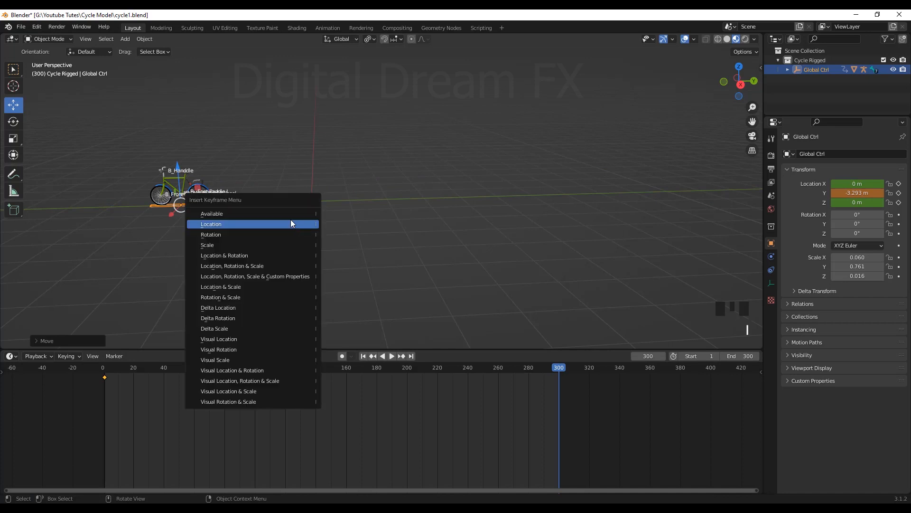
left_click(290, 224)
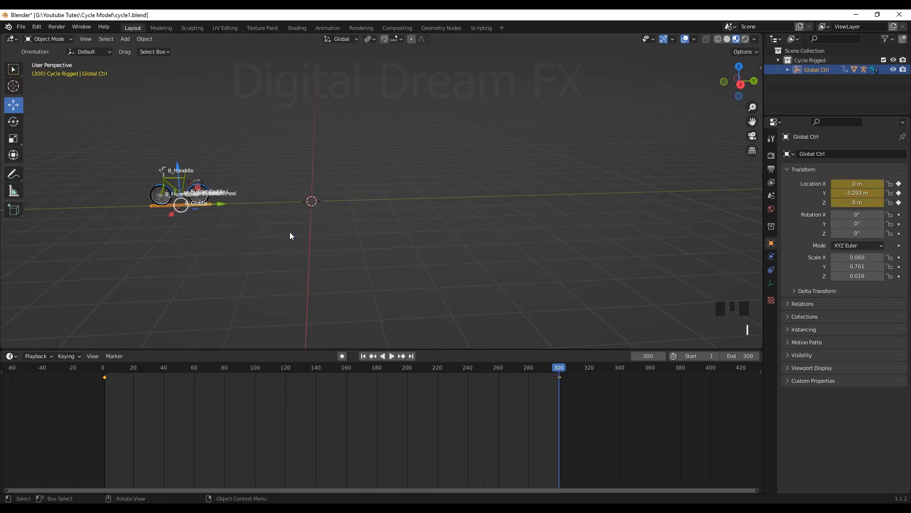
Play the animation from the first frame, watch the bicycle roll from a closer angle, and pause it
left_click(363, 356)
left_click(392, 356)
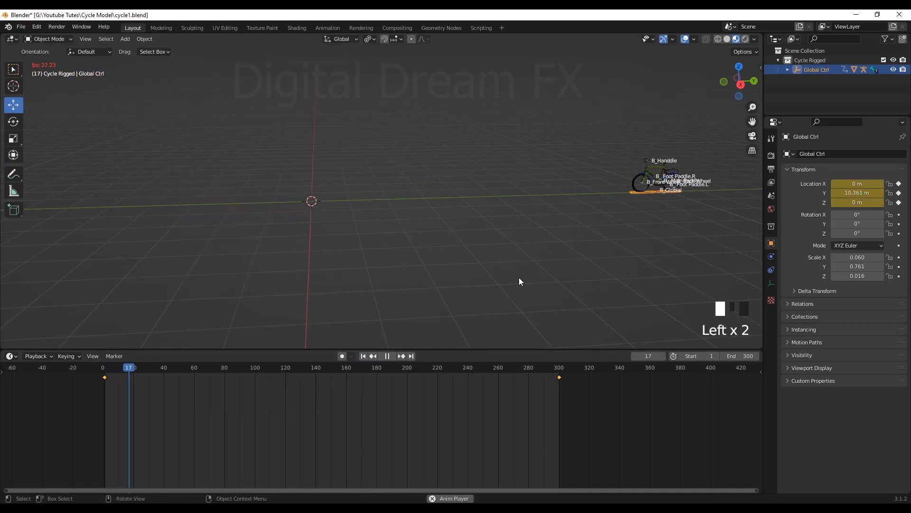
middle_click_drag(520, 278, 486, 228)
scroll(584, 271, "up", 4)
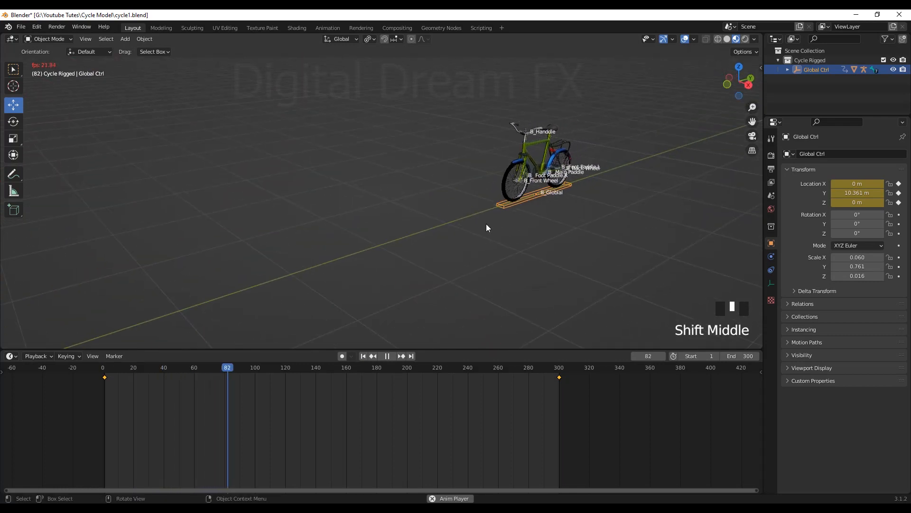
left_click(391, 356)
Switch the viewport to Solid shading with the whole paused bicycle in view
middle_click_drag(337, 250, 479, 280, "shift")
left_click(727, 39)
scroll(531, 221, "up", 3)
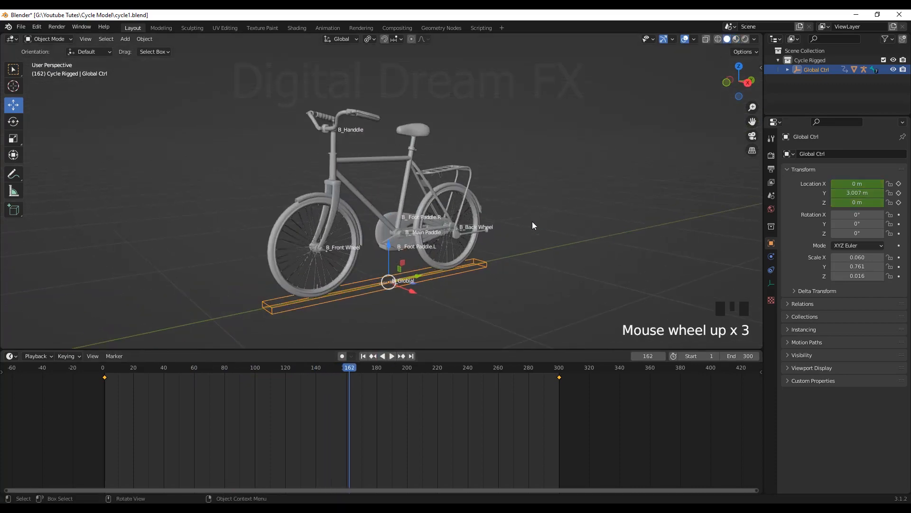
mouse_move(532, 222)
middle_mouse_down("shift")
mouse_move(585, 185)
mouse_move(570, 237)
middle_mouse_up("shift")
scroll(605, 207, "down", 3)
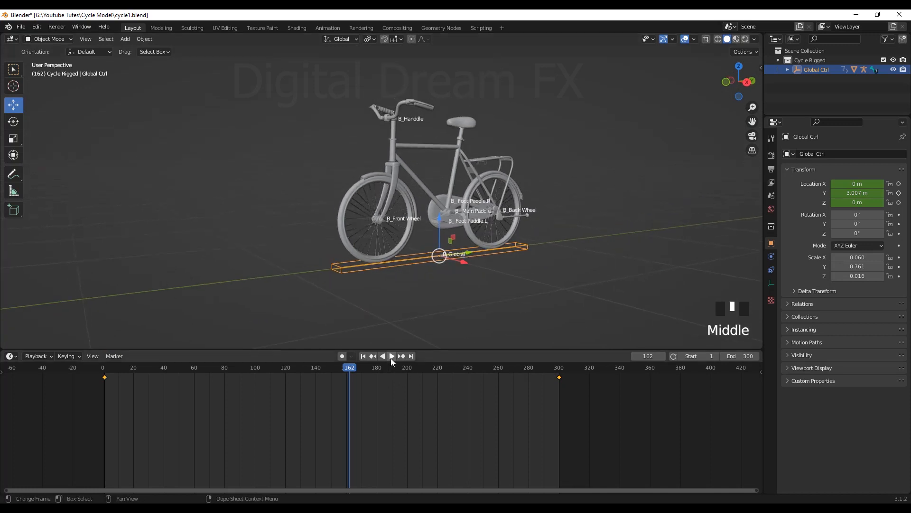
Play more of the animation in short stretches to check the wheels, crank and foot pedals
double_click(391, 356)
left_click(391, 358)
scroll(470, 259, "down", 6)
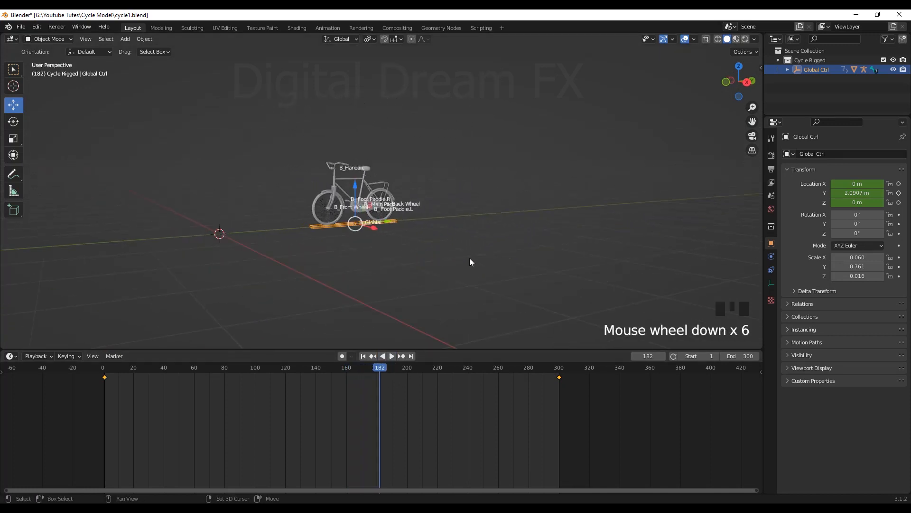
middle_click_drag(470, 259, 551, 259, "shift")
left_click(390, 356)
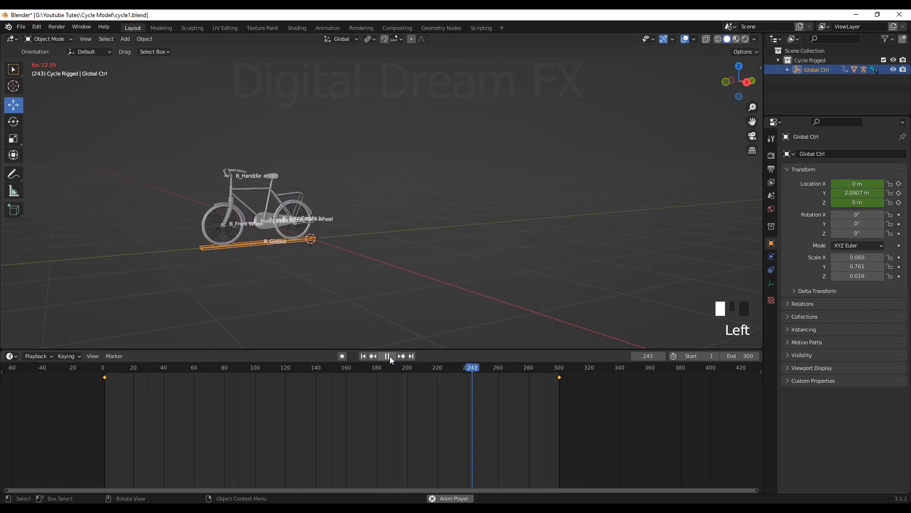
left_click(390, 356)
Return to frame 1 and examine the bicycle up close at its starting position
left_click(363, 356)
scroll(463, 254, "up", 6)
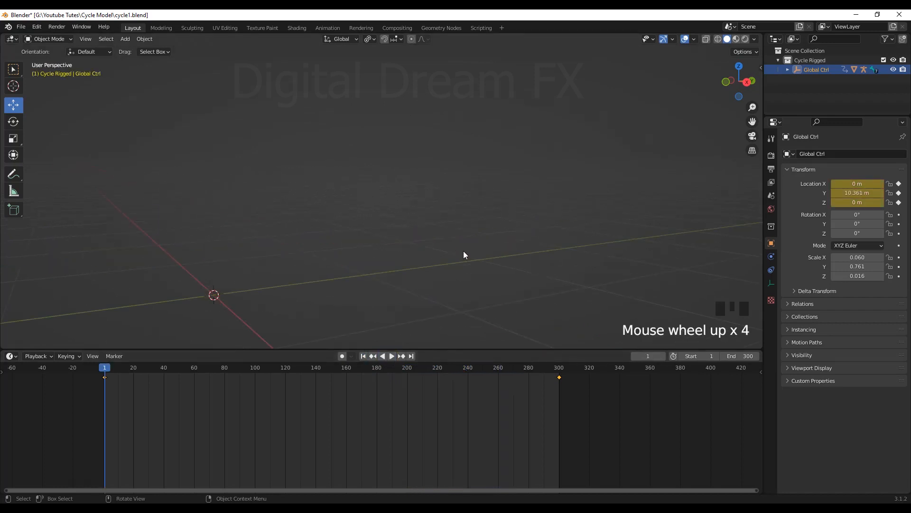
middle_click_drag(618, 266, 188, 247, "shift")
scroll(565, 248, "down", 6)
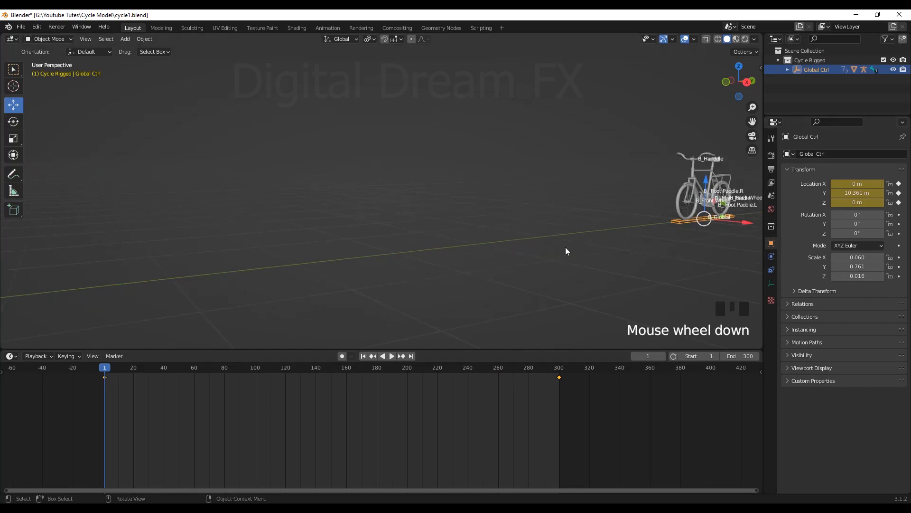
middle_click_drag(587, 249, 583, 248, "shift")
scroll(574, 246, "up", 19)
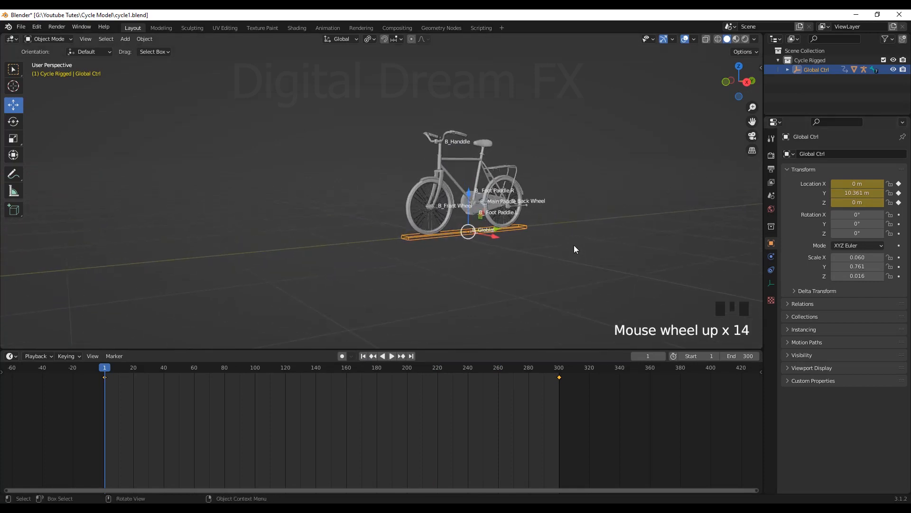
key("KP_Decimal")
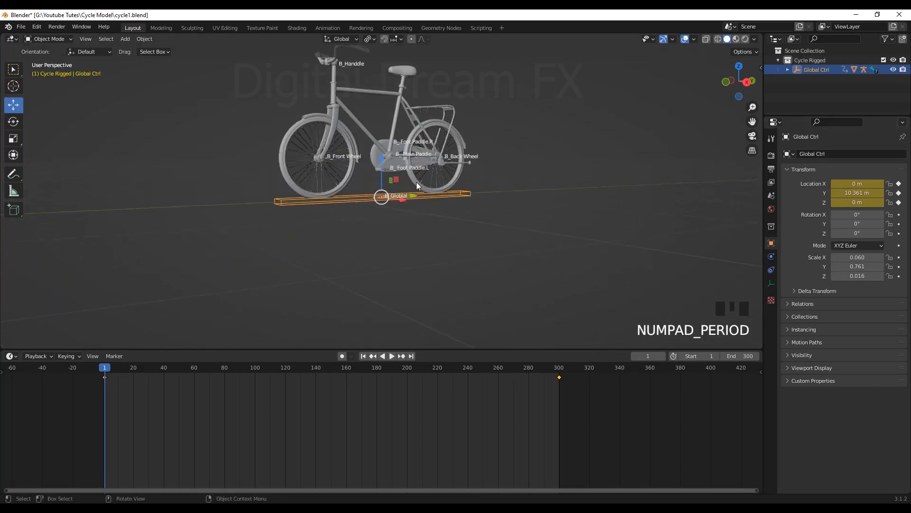
scroll(416, 182, "down", 3)
scroll(386, 218, "up", 4)
scroll(385, 214, "up", 4)
middle_click_drag(385, 214, 410, 52, "shift")
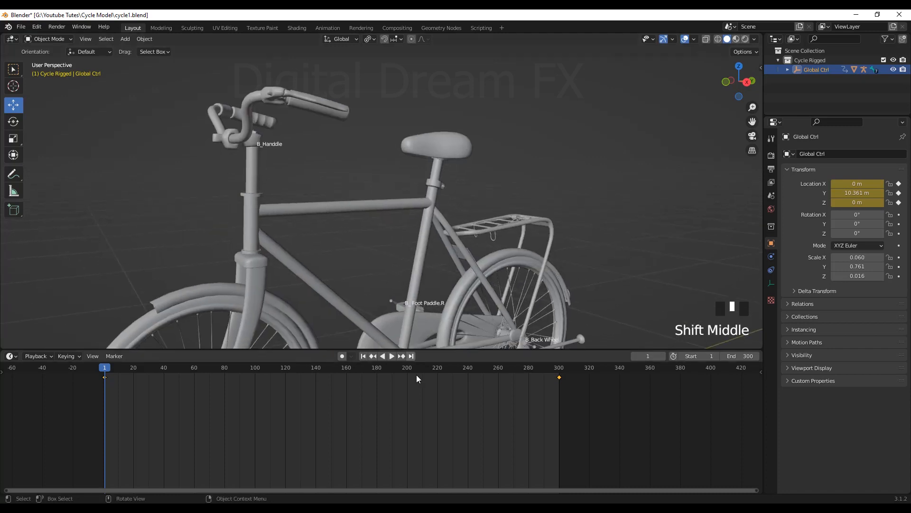
Select all of Global Ctrl's location keyframes in the timeline and delete them
left_click_drag(429, 351, 430, 363)
left_click_drag(623, 447, 96, 383)
right_click(100, 377)
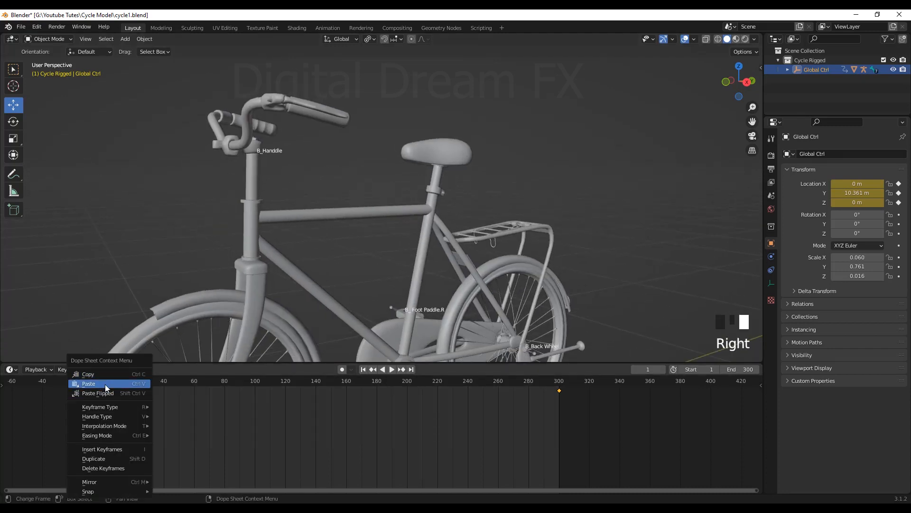
left_click(112, 469)
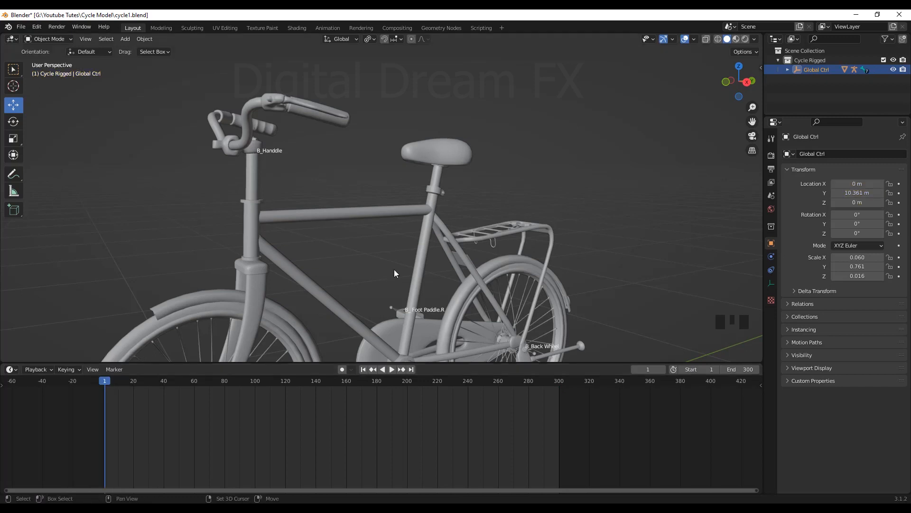
Set Global Ctrl's Y location to 0 m
scroll(494, 235, "down", 3)
middle_click_drag(493, 235, 463, 281, "shift")
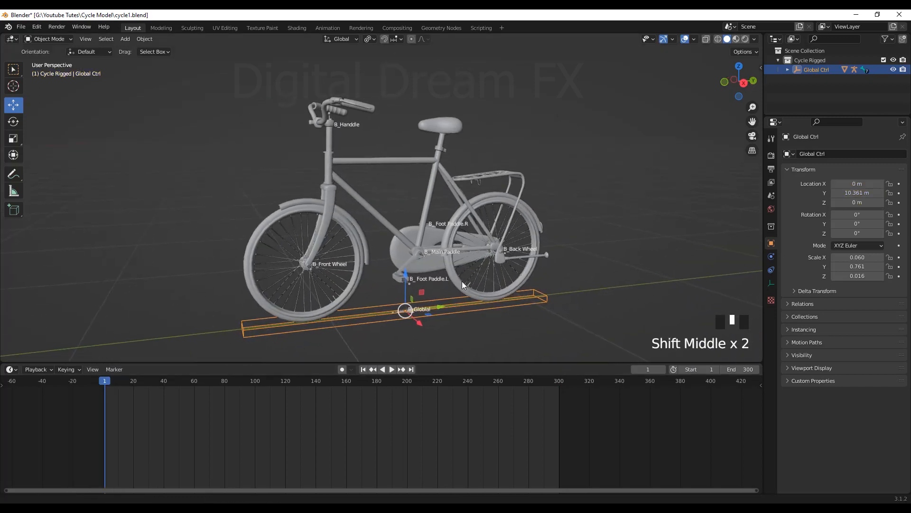
left_click(855, 193)
type("0")
key("Return")
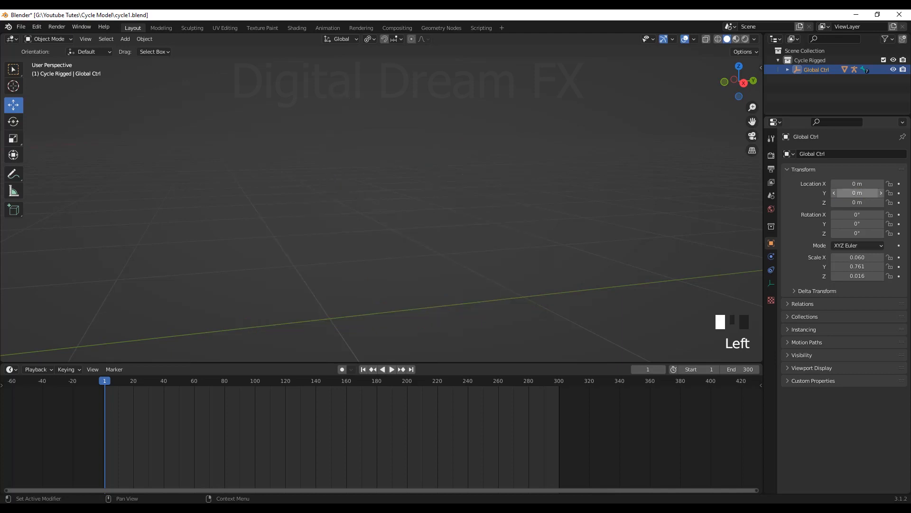
Frame the bicycle at the world origin and shrink the timeline area to enlarge the viewport
scroll(474, 238, "down", 16)
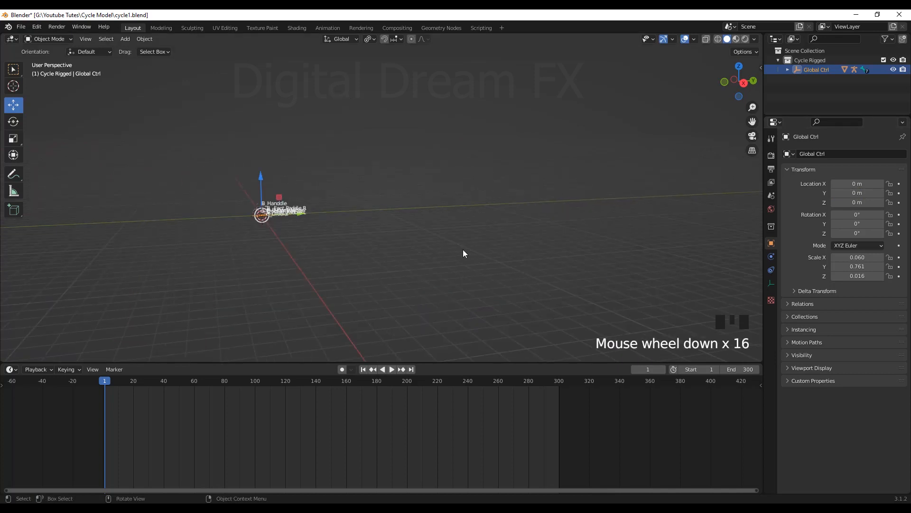
middle_click_drag(465, 252, 422, 269, "shift")
scroll(314, 273, "up", 4)
scroll(314, 273, "up", 2)
middle_click_drag(278, 290, 539, 177, "shift")
scroll(317, 270, "up", 6)
middle_click_drag(618, 230, 418, 252, "shift")
scroll(420, 272, "down", 4)
scroll(428, 302, "up", 2)
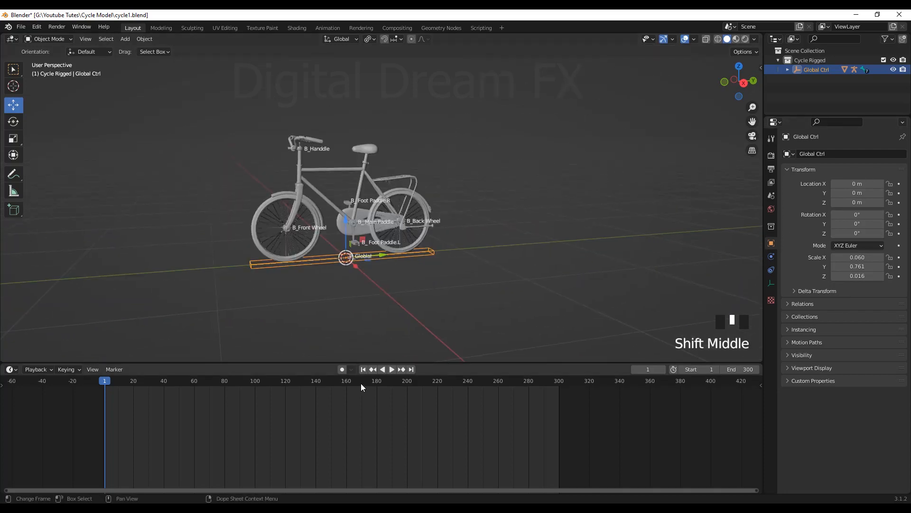
left_click_drag(376, 364, 376, 474)
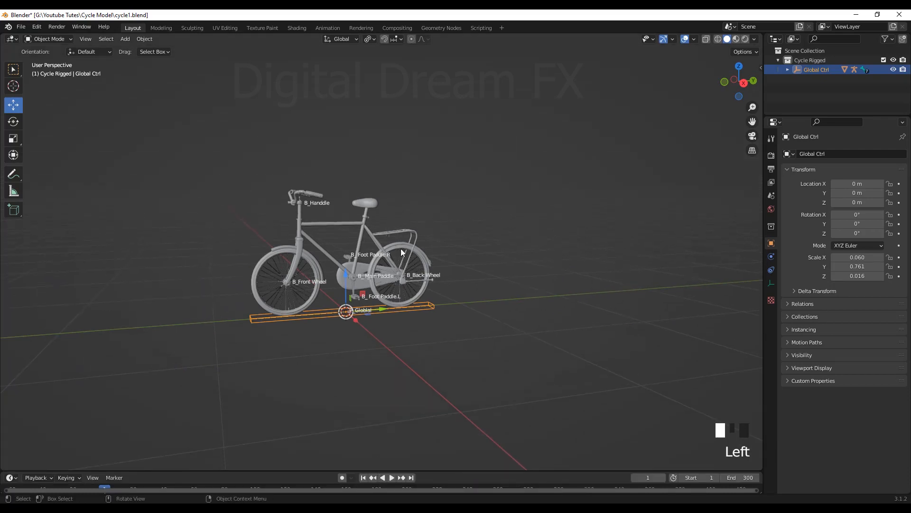
Select the armature by its handlebar bone and switch it to Pose Mode
mouse_move(430, 266)
middle_mouse_down()
mouse_move(450, 251)
mouse_move(444, 256)
middle_mouse_up()
scroll(450, 255, "up", 5)
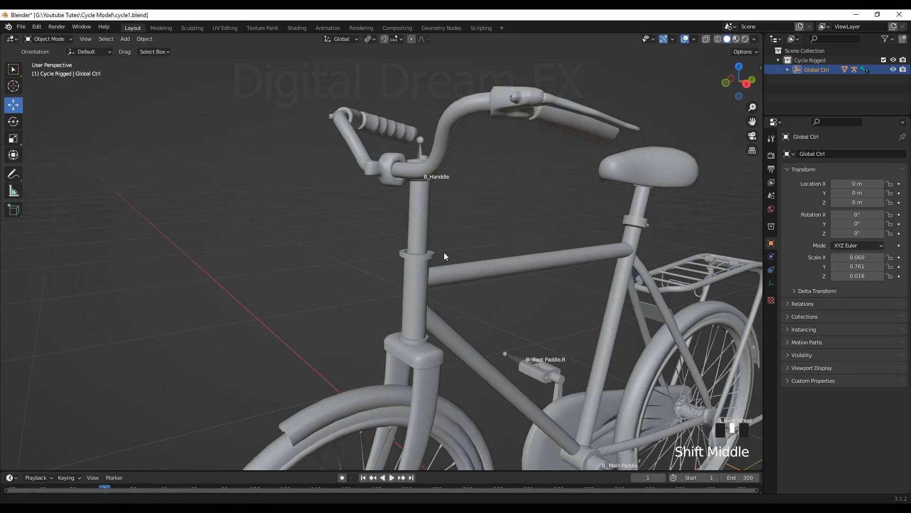
left_click(420, 149)
left_click(57, 39)
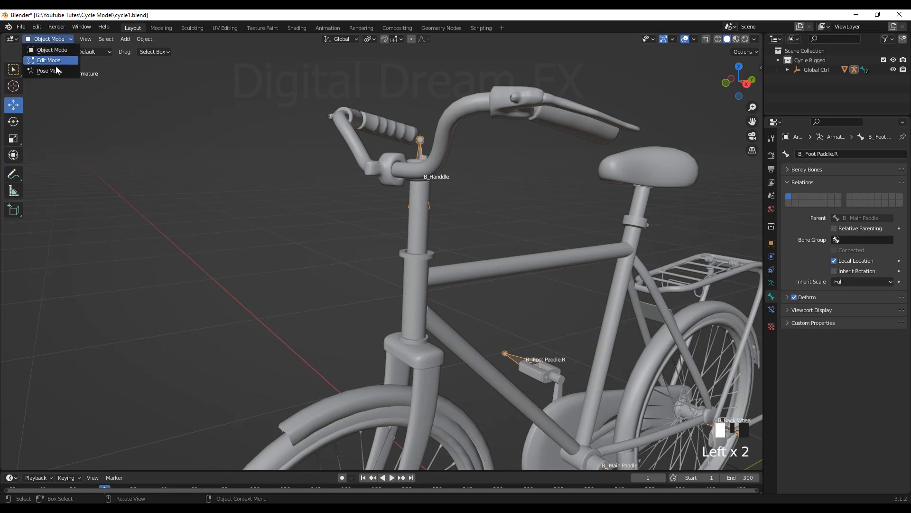
left_click(46, 60)
Try rotating the handlebar bone about the global Y axis and about the global Z axis
scroll(465, 200, "down", 5)
middle_click_drag(465, 199, 535, 247, "shift")
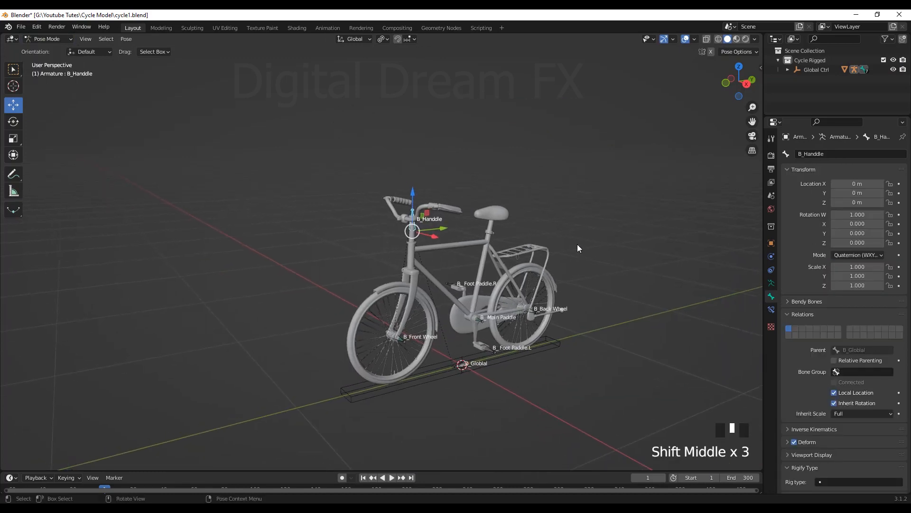
key("r")
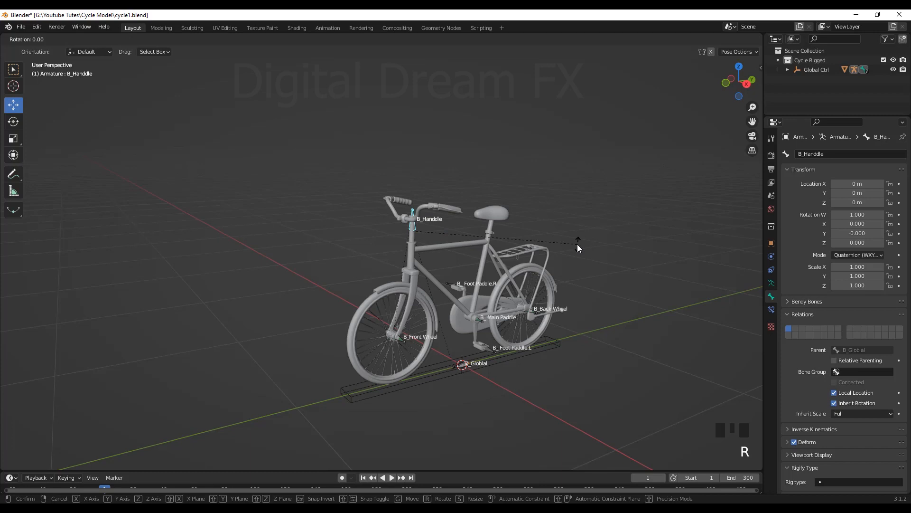
key("y")
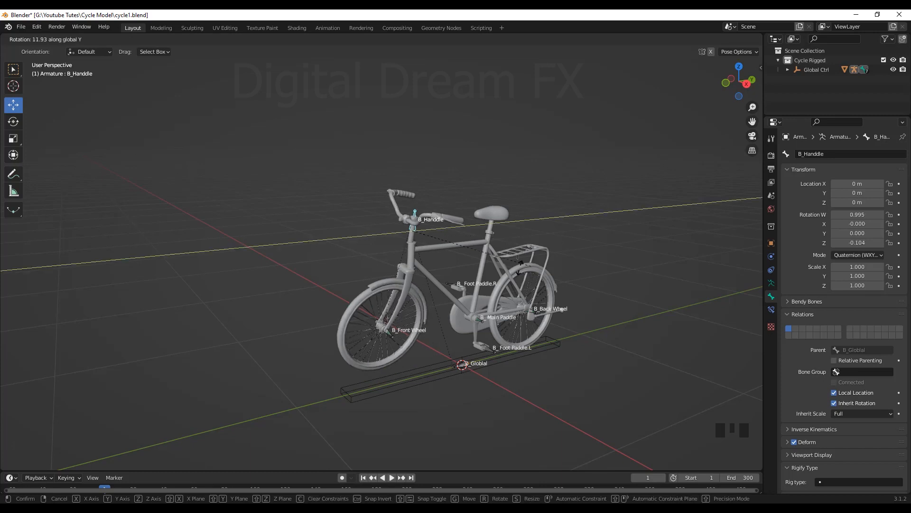
right_click(605, 251)
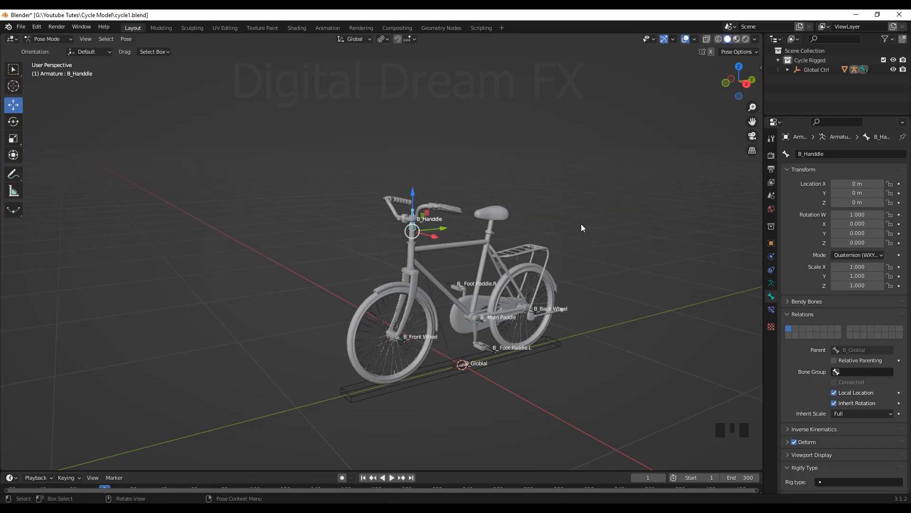
key("r")
key("z")
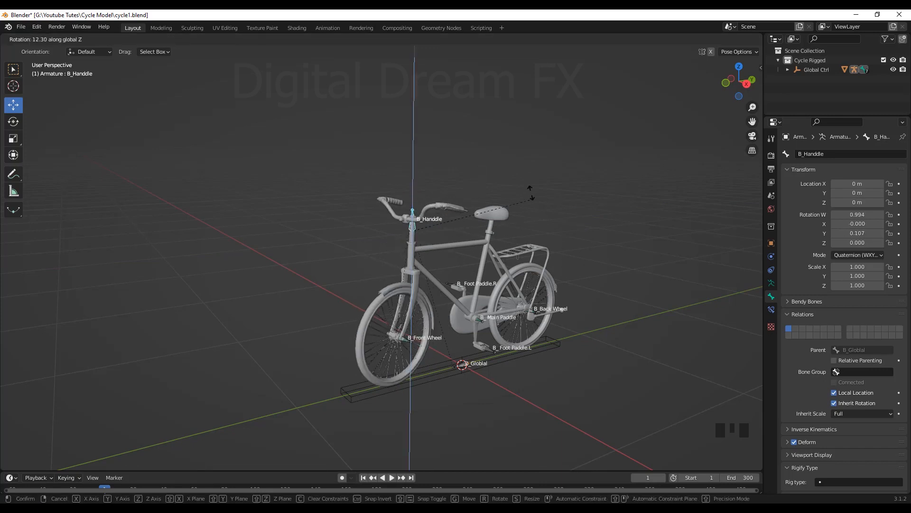
right_click(530, 194)
Add a Limit Rotation constraint to the handlebar bone
scroll(511, 302, "down", 3)
scroll(505, 298, "up", 1)
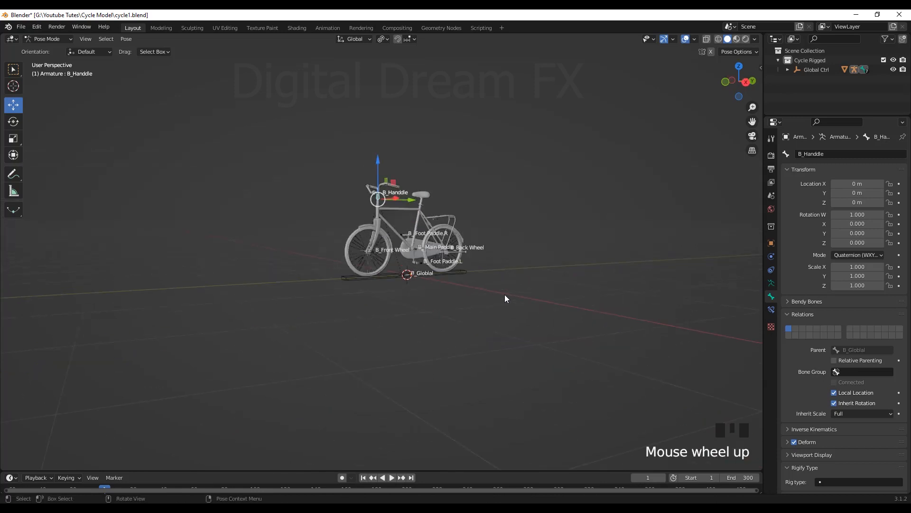
scroll(505, 298, "up", 1)
middle_click_drag(505, 298, 319, 344, "shift")
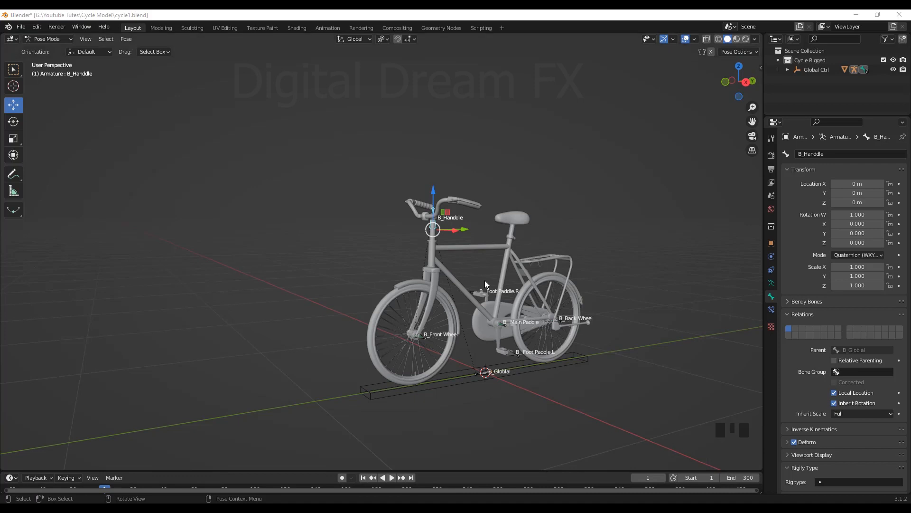
middle_click_drag(486, 280, 452, 308)
middle_click_drag(458, 319, 568, 346)
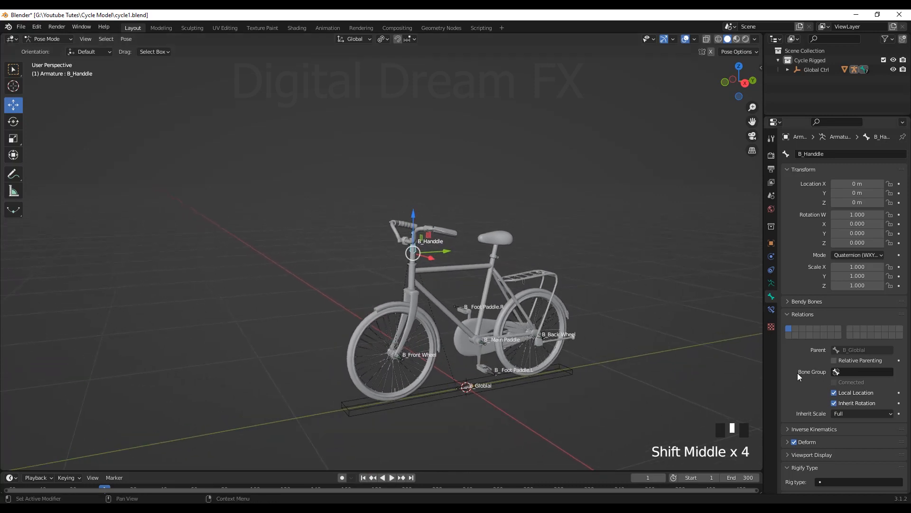
middle_click_drag(513, 318, 514, 318)
left_click(771, 309)
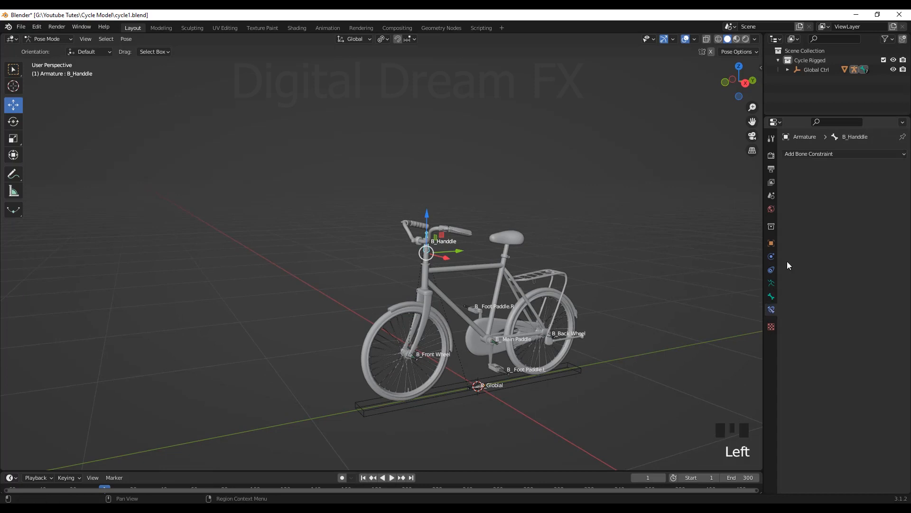
left_click(820, 154)
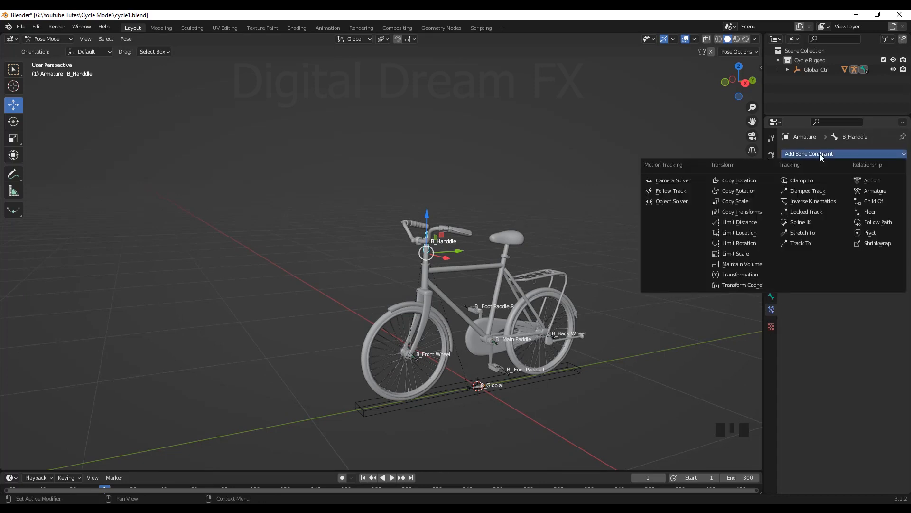
left_click(751, 244)
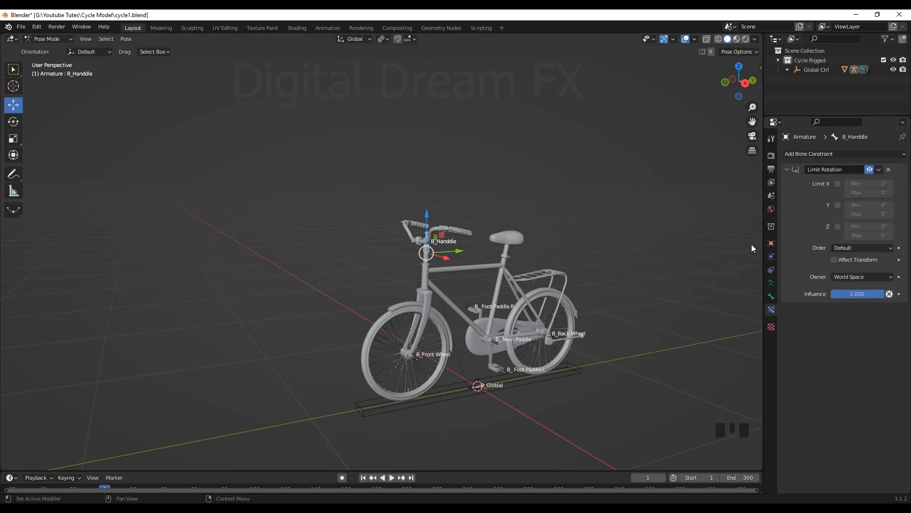
Enable the X, Y and Z rotation limits, set the constraint's owner to Local Space and turn on Affect Transform
left_click(837, 184)
left_click(837, 205)
left_click(837, 227)
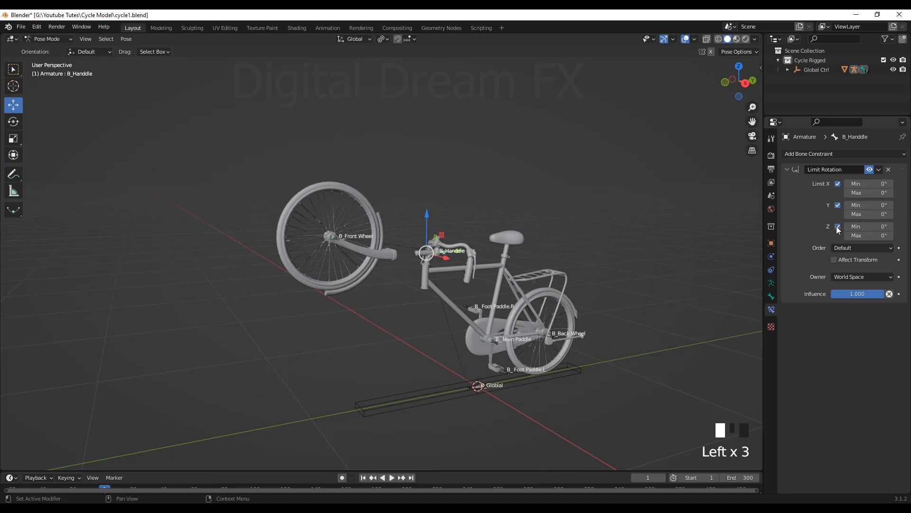
left_click(854, 277)
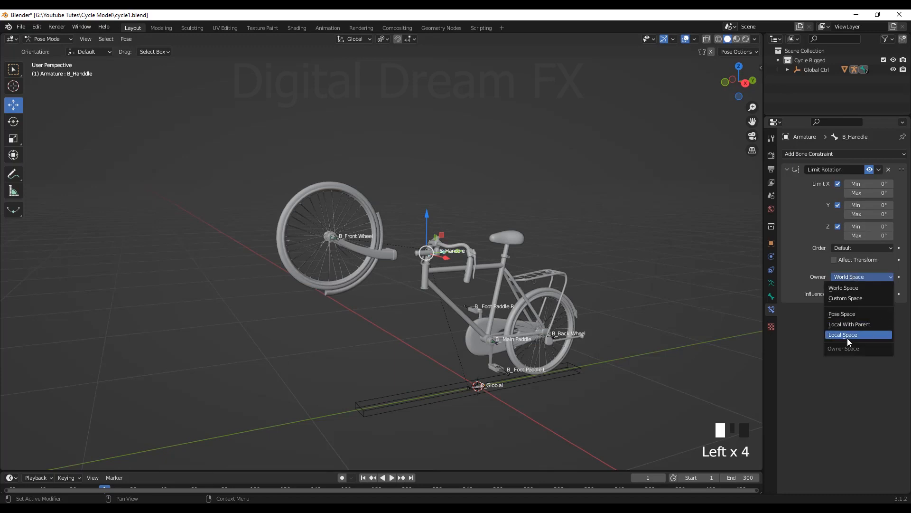
left_click(848, 339)
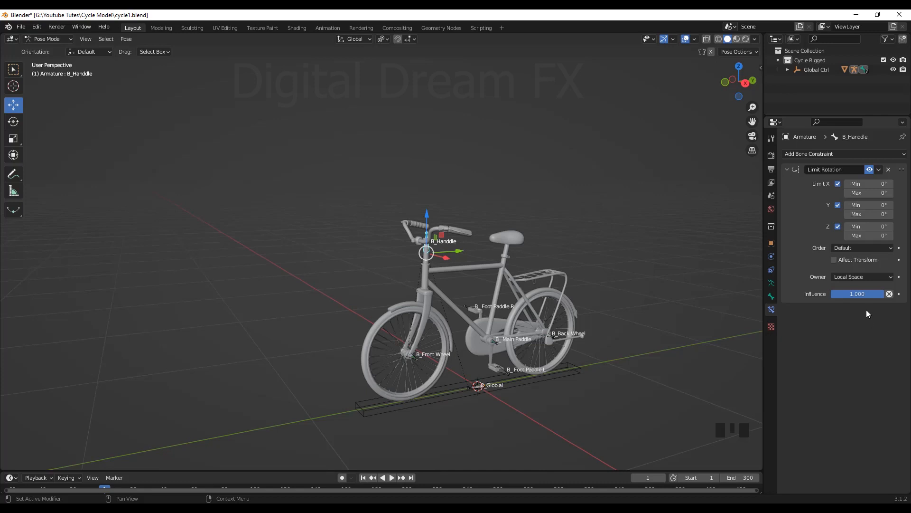
left_click(834, 259)
Test the constraint by rotating the handlebar bone about the global Z axis
middle_click_drag(465, 292, 574, 281)
scroll(603, 340, "up", 2)
key("r")
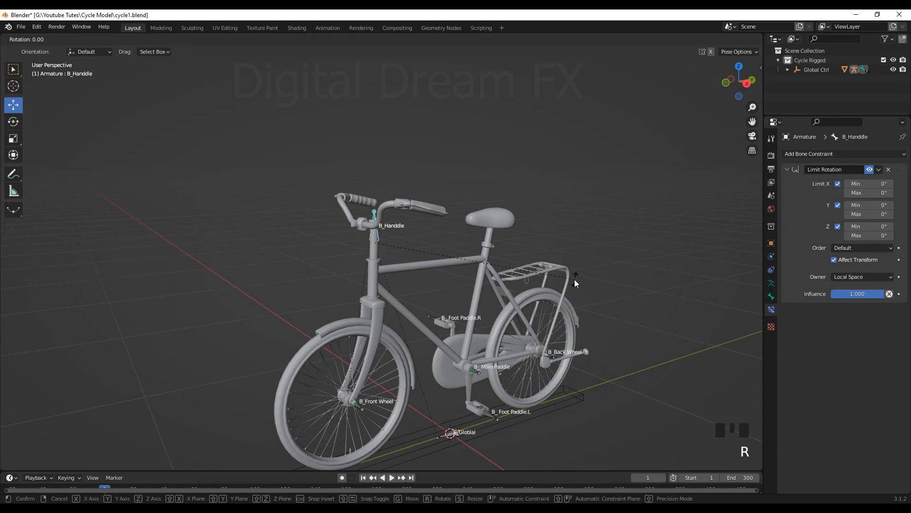
key("z")
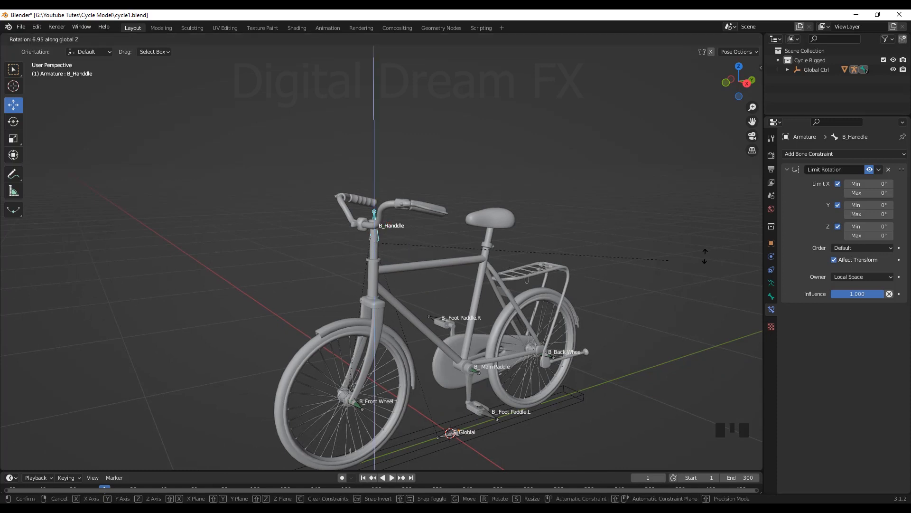
left_click(550, 322)
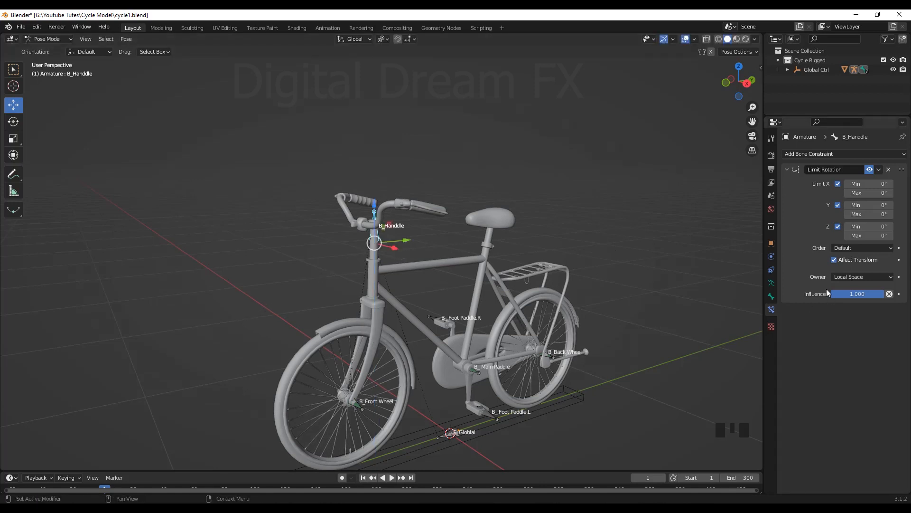
Set the Limit Rotation constraint's minimum Y angle to -60°
left_click_drag(869, 215, 888, 214)
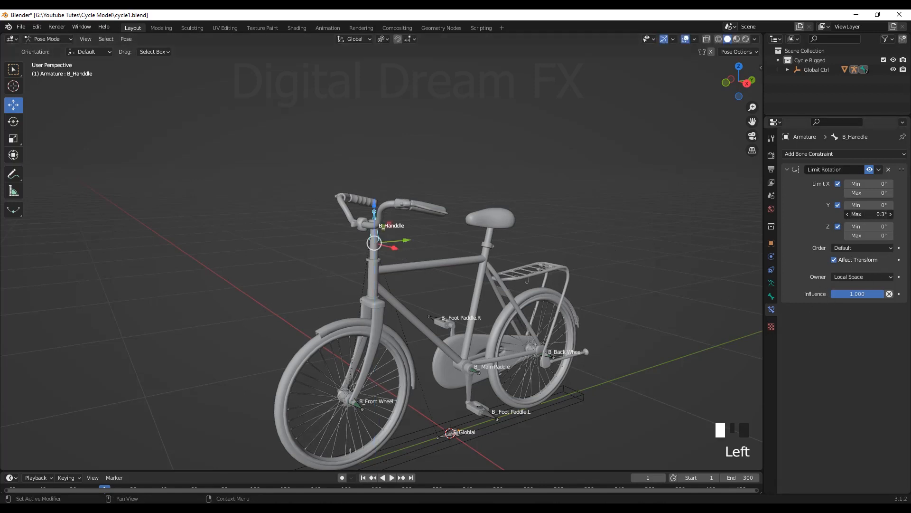
key("ctrl+z")
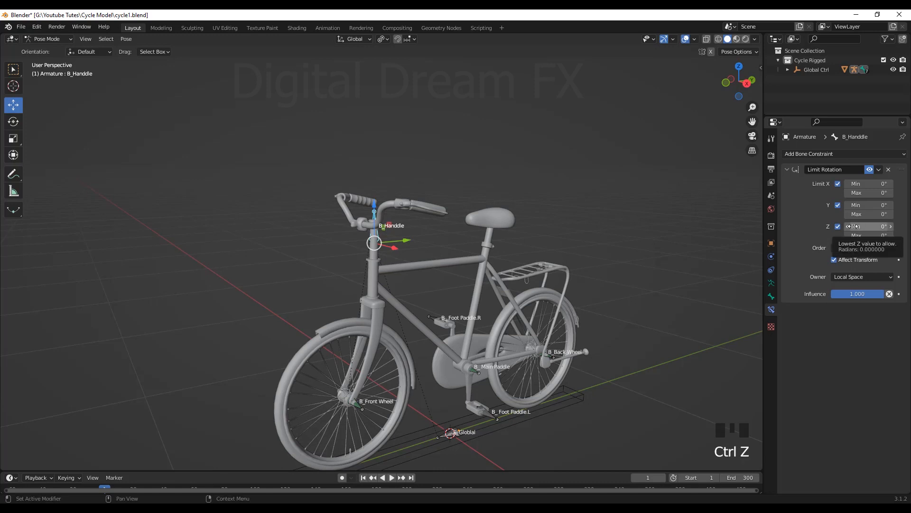
left_click(869, 205)
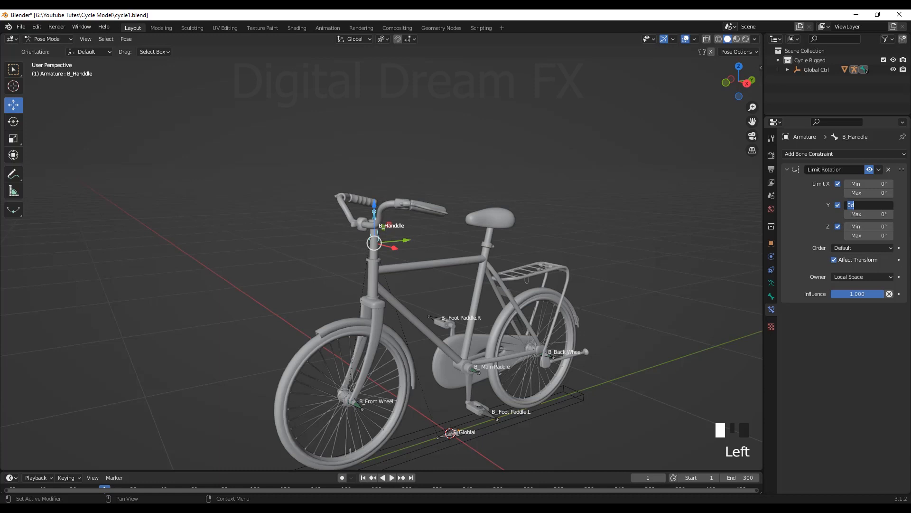
type("60")
key("Return")
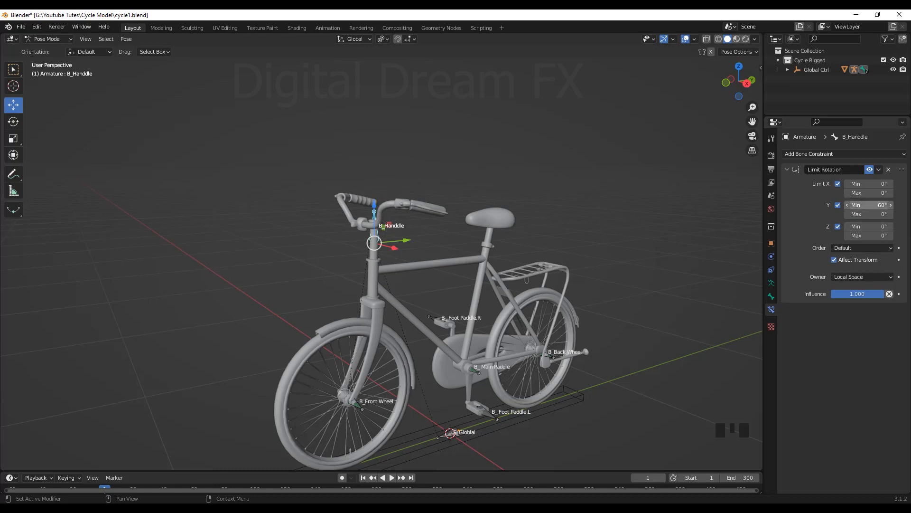
left_click(876, 214)
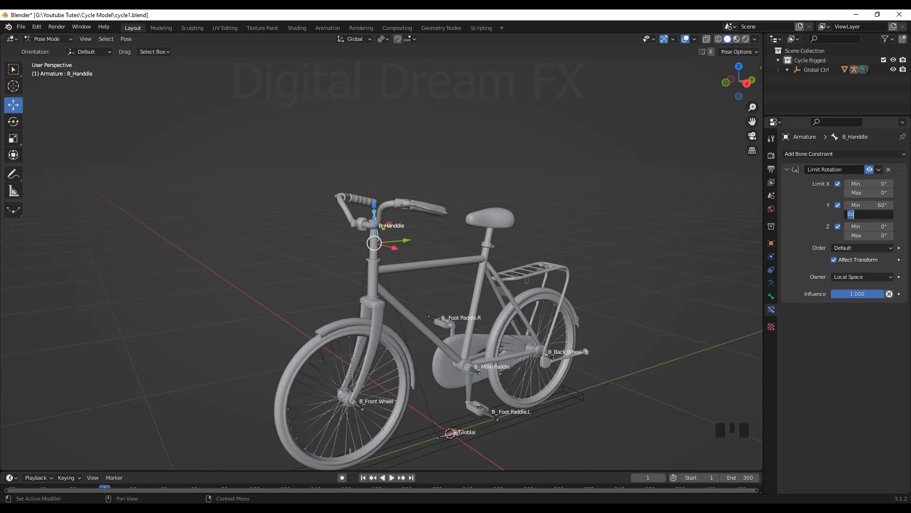
left_click(871, 204)
key("Left")
key("Left")
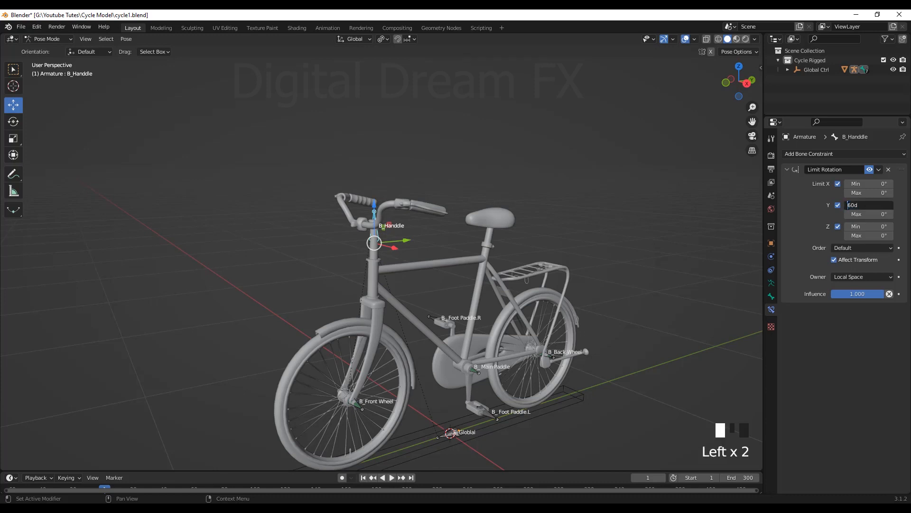
type("-")
Set the Limit Rotation constraint's maximum Y angle to 60°
key("Tab")
key("Left")
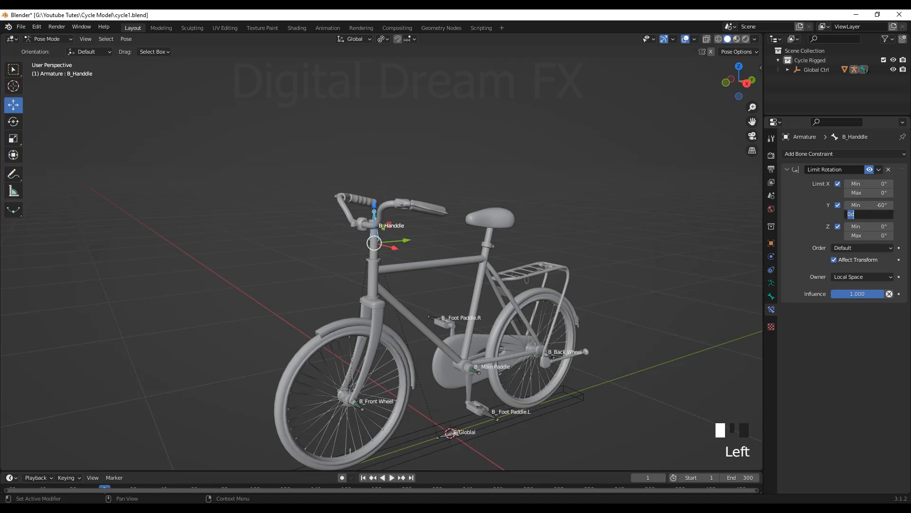
type("6")
key("Return")
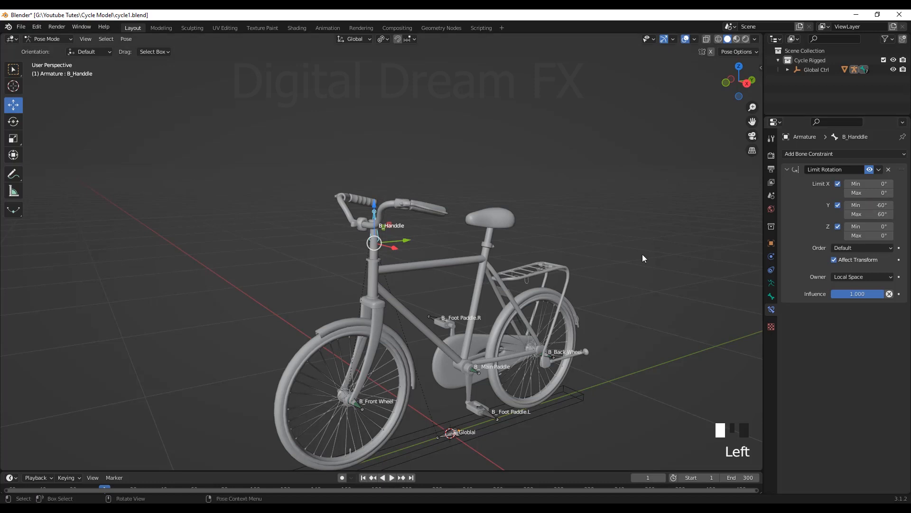
Test the new limits by trying to rotate the handlebar bone about global Y and about global Z
middle_click_drag(493, 253, 481, 260, "shift")
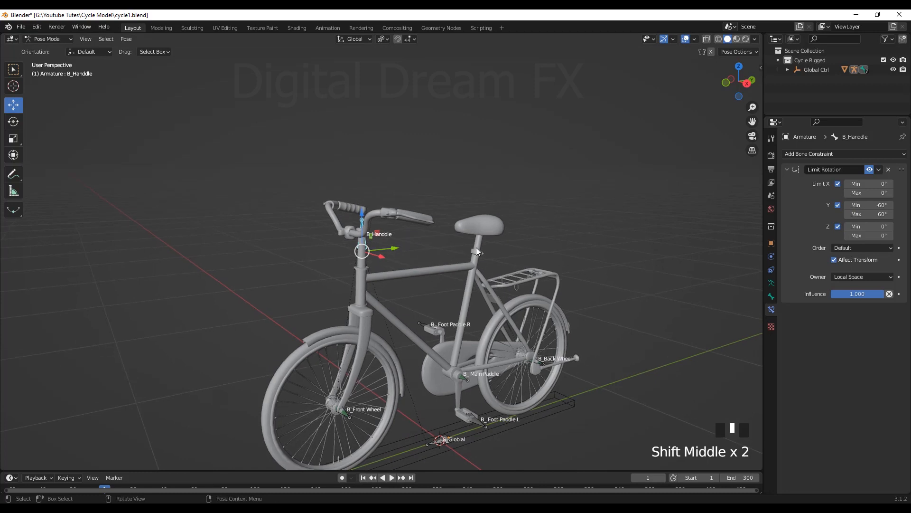
key("r")
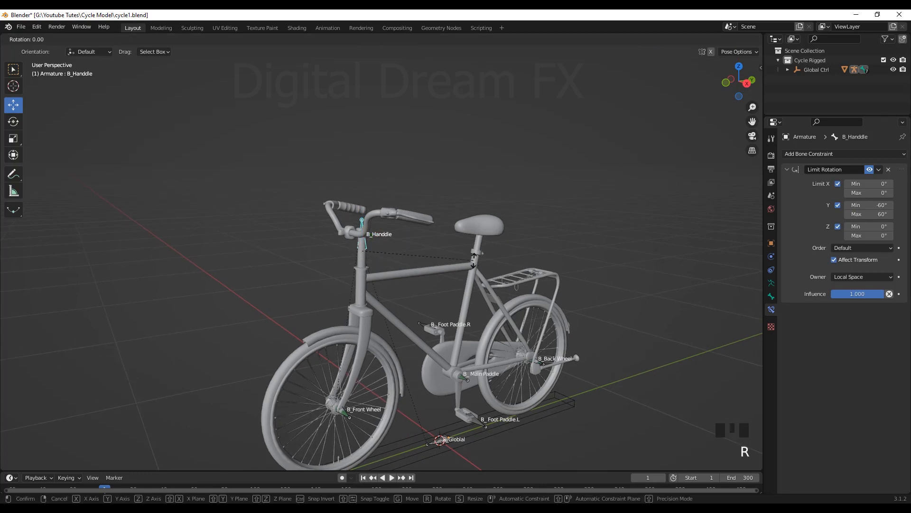
key("y")
right_click(438, 292)
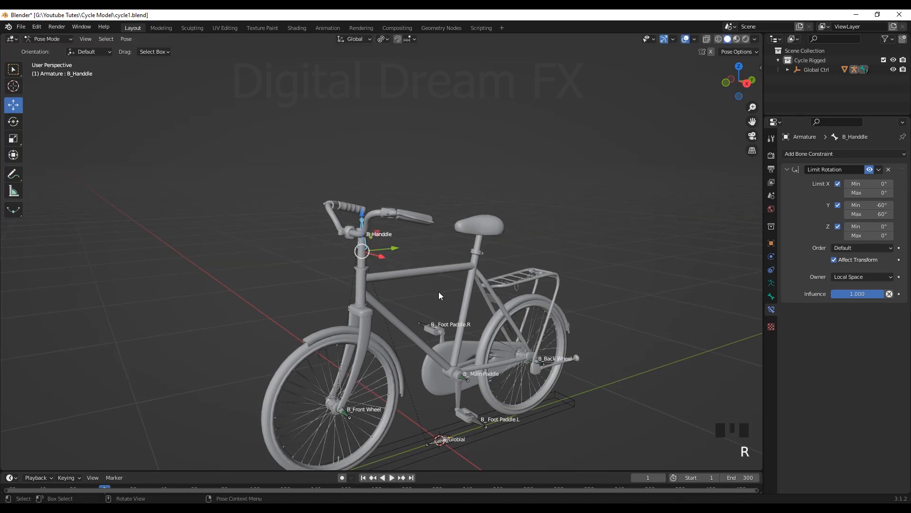
key("r")
key("z")
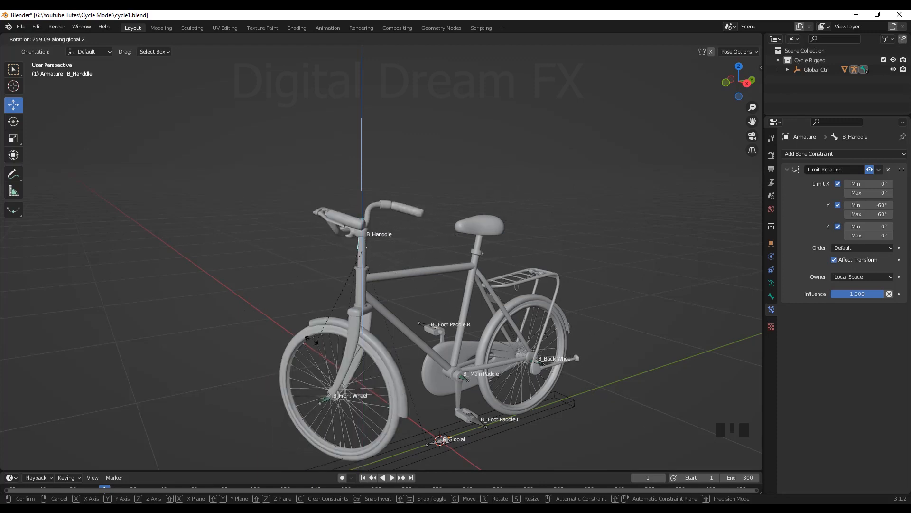
left_click(359, 231)
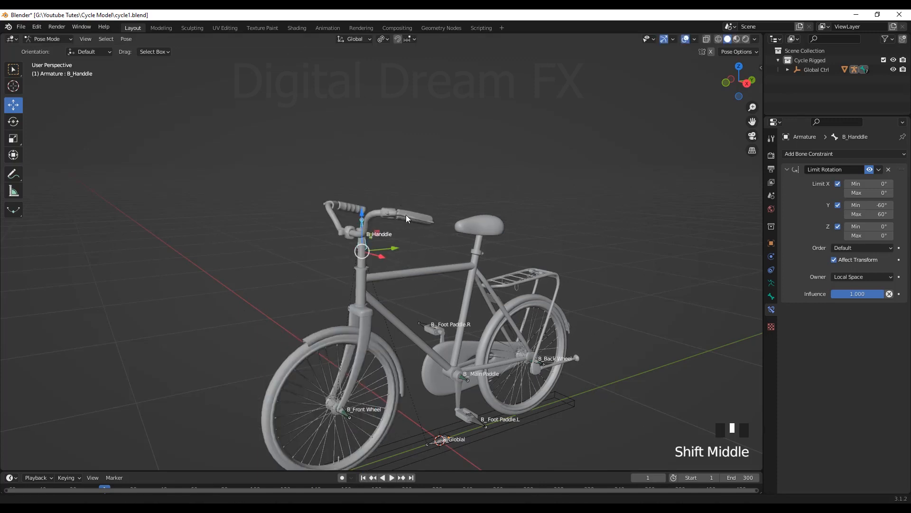
Switch the transform orientation from Global to Local
middle_click_drag(405, 215, 372, 108, "shift")
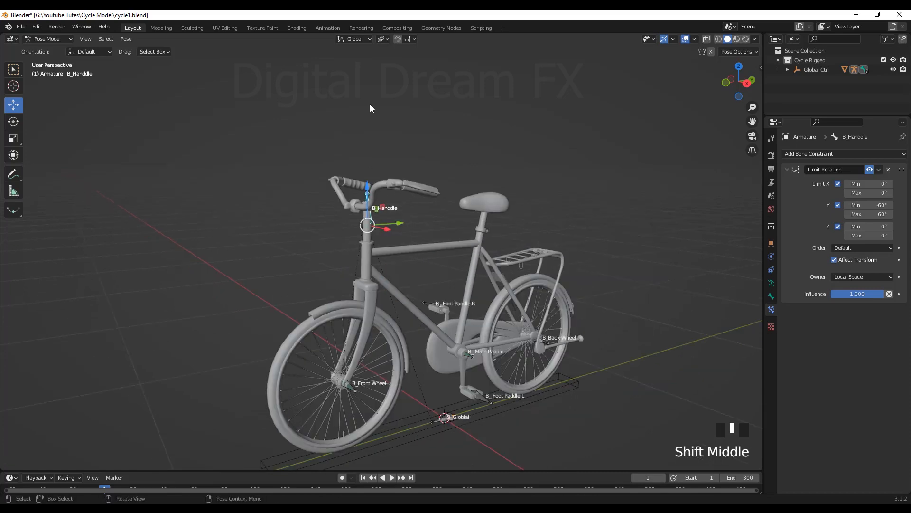
left_click(357, 39)
left_click(353, 80)
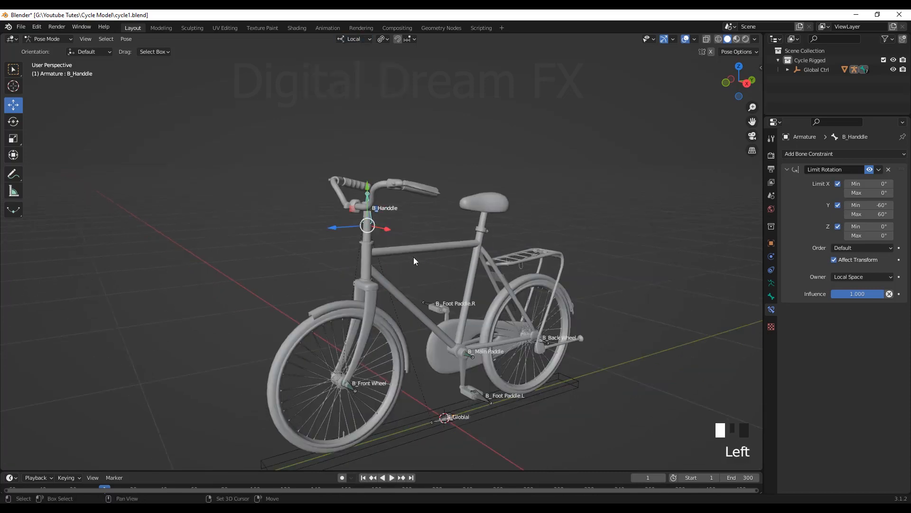
Rotate the handlebar bone without an axis constraint so that the handlebar and front wheel are turned to one side
middle_click_drag(414, 261, 430, 269, "shift")
middle_click_drag(385, 193, 386, 194, "shift")
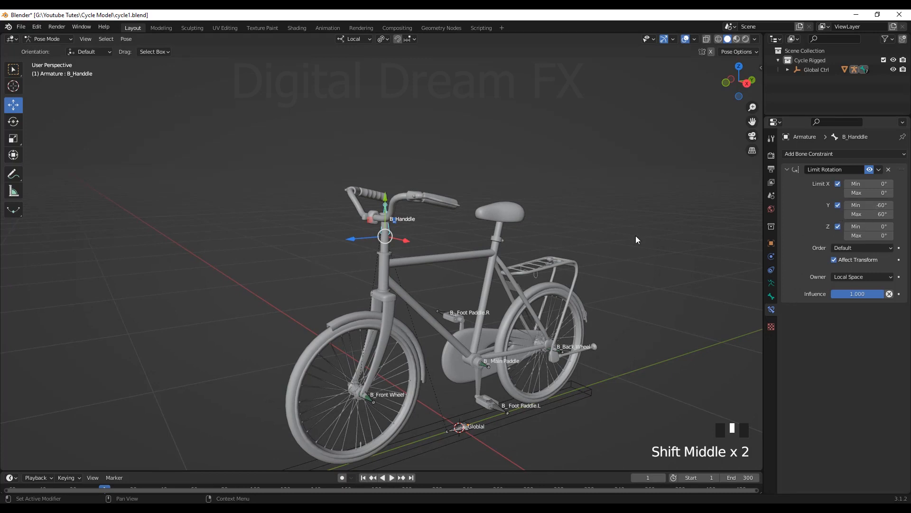
middle_click_drag(437, 257, 431, 261, "shift")
key("r")
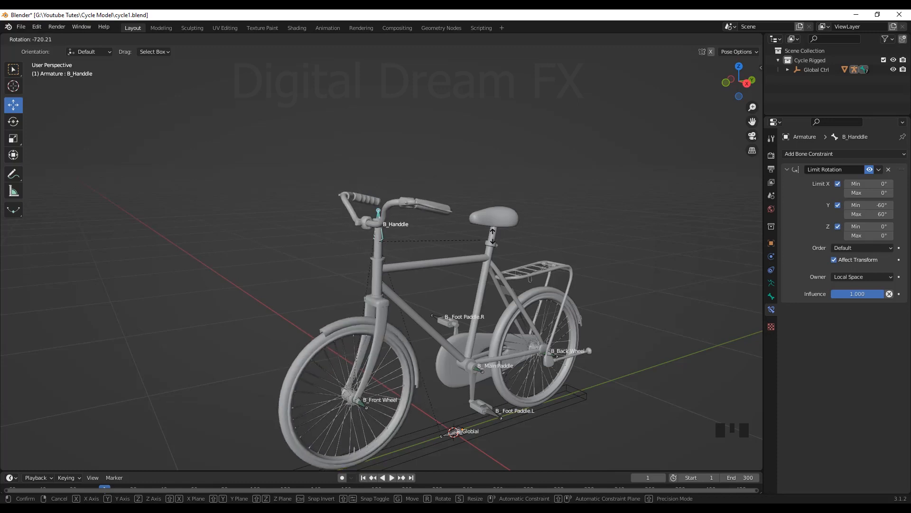
left_click(384, 314)
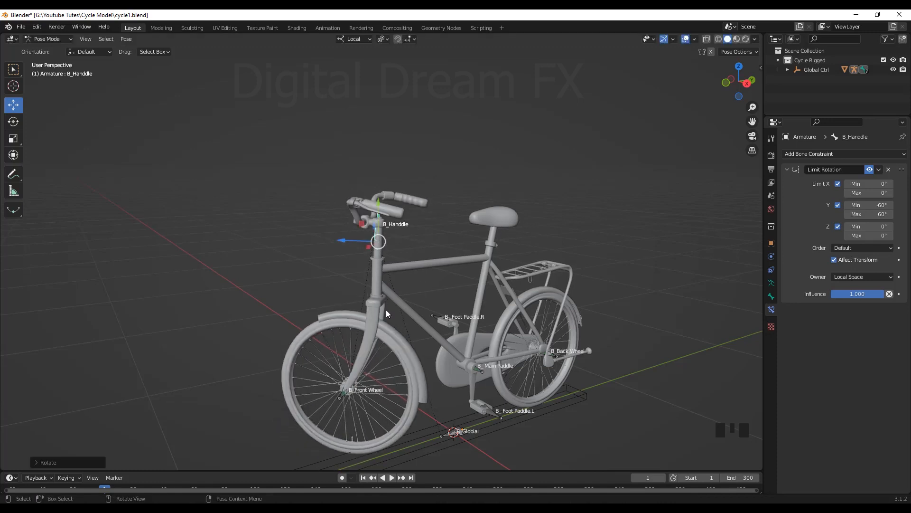
Switch the armature from Pose Mode to Object Mode
scroll(385, 315, "down", 5)
middle_click_drag(399, 319, 429, 328)
left_click(468, 366)
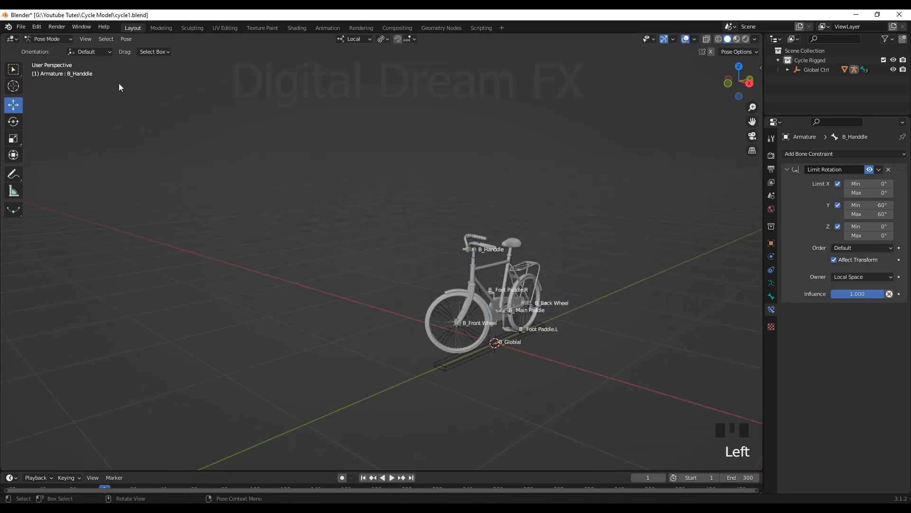
left_click(58, 40)
left_click(57, 48)
Select the Global Ctrl box under the bicycle, test moving it with the whole rig, and undo the move
left_click(485, 354)
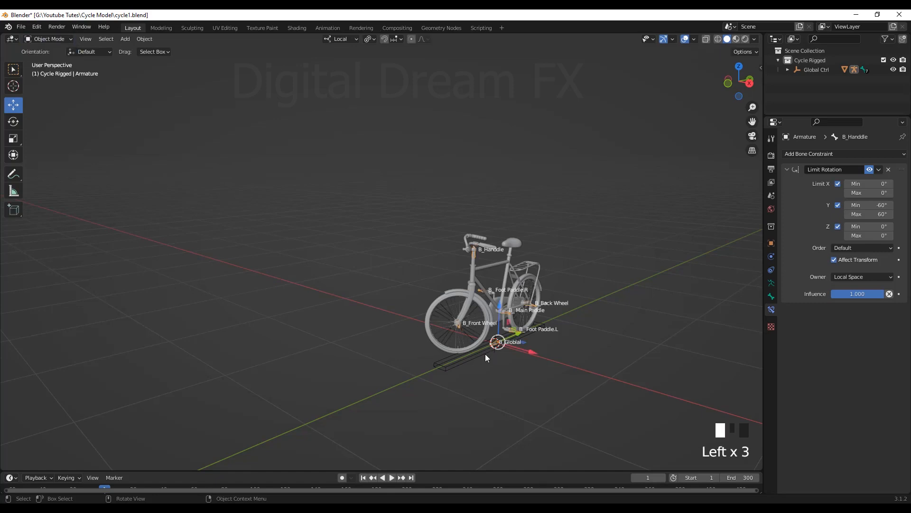
mouse_move(516, 337)
left_mouse_down()
mouse_move(513, 327)
mouse_move(517, 338)
left_mouse_up()
scroll(549, 377, "up", 2)
middle_click_drag(549, 377, 564, 345, "shift")
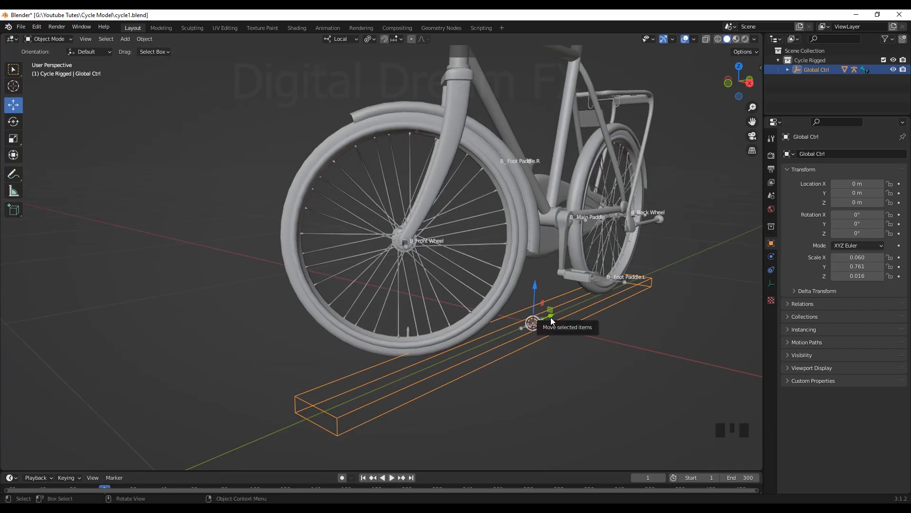
left_click_drag(535, 321, 672, 302)
left_click(673, 302)
key("ctrl+z")
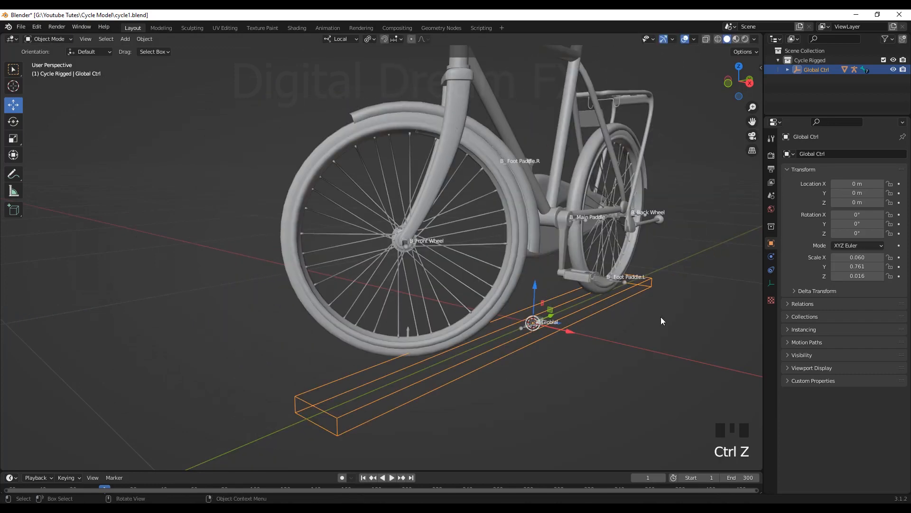
middle_click_drag(661, 318, 558, 399, "shift")
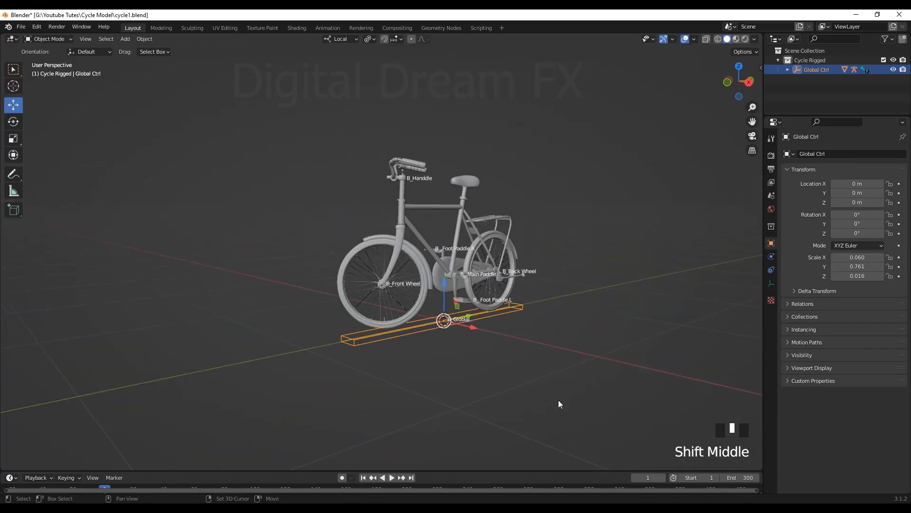
left_click(404, 186)
middle_click_drag(403, 186, 443, 275, "shift")
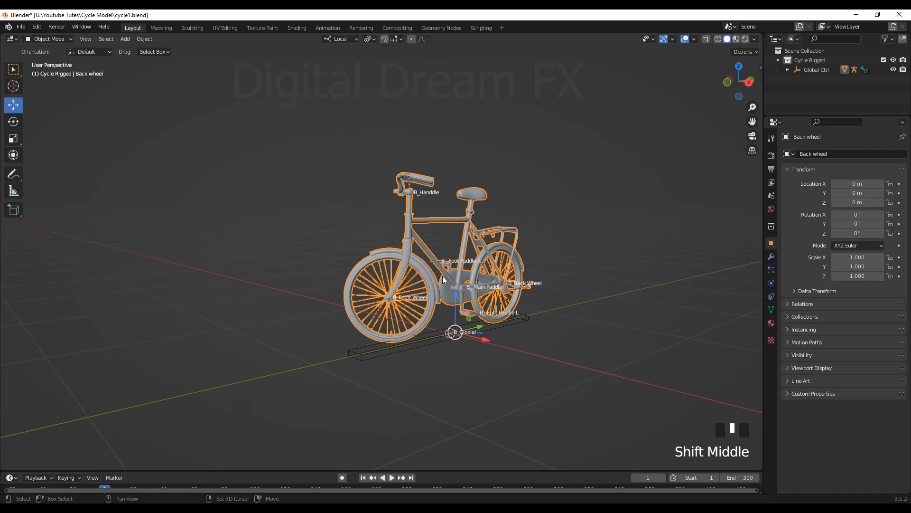
left_click(46, 40)
left_click(50, 50)
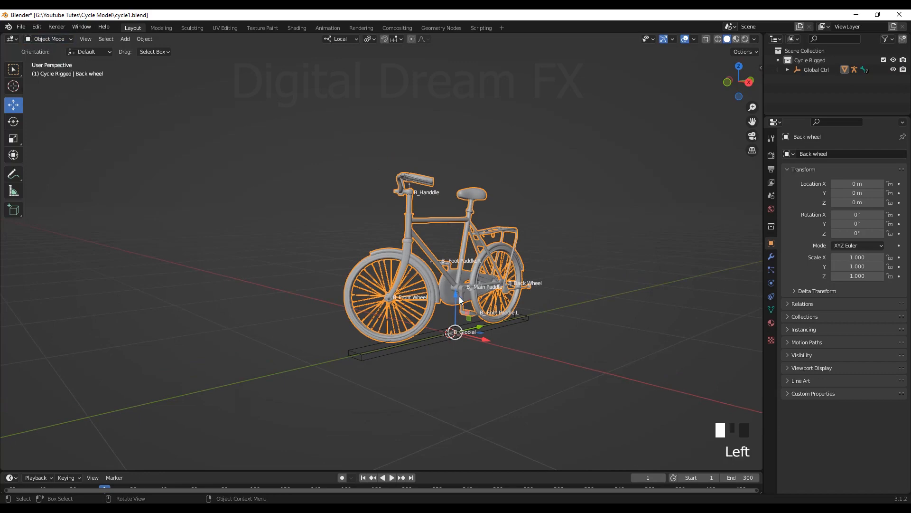
Select the bicycle's armature and put it into Pose Mode
scroll(505, 310, "up", 2)
middle_click_drag(505, 311, 491, 272, "shift")
left_click(517, 159)
left_click(47, 39)
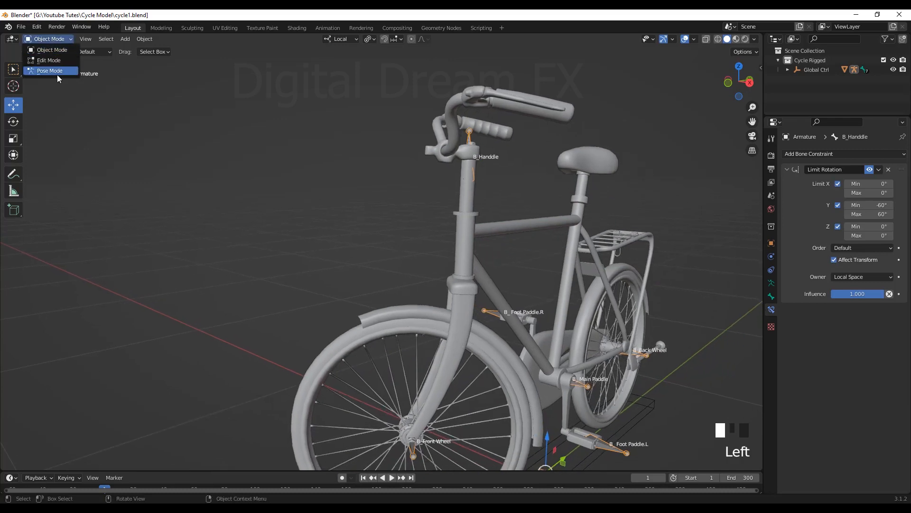
left_click(58, 74)
Clear the handlebar bone's rotation to return the handlebar and front wheel to their rest pose
scroll(528, 233, "down", 4)
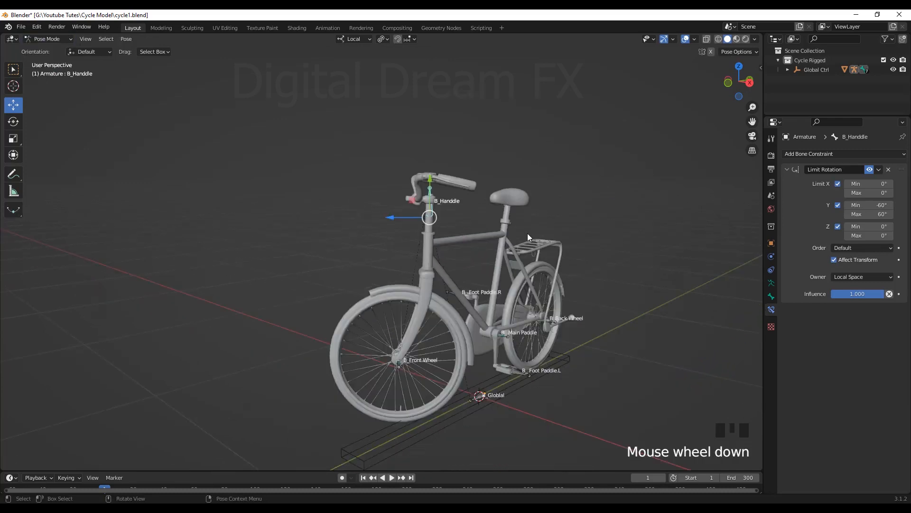
middle_click_drag(527, 233, 572, 326, "shift")
key("alt+r")
Set the viewport shading to Material Preview to display the bicycle with its materials
scroll(579, 299, "up", 2)
scroll(580, 312, "up", 1)
scroll(554, 329, "up", 2)
scroll(560, 321, "down", 2)
scroll(559, 323, "up", 2)
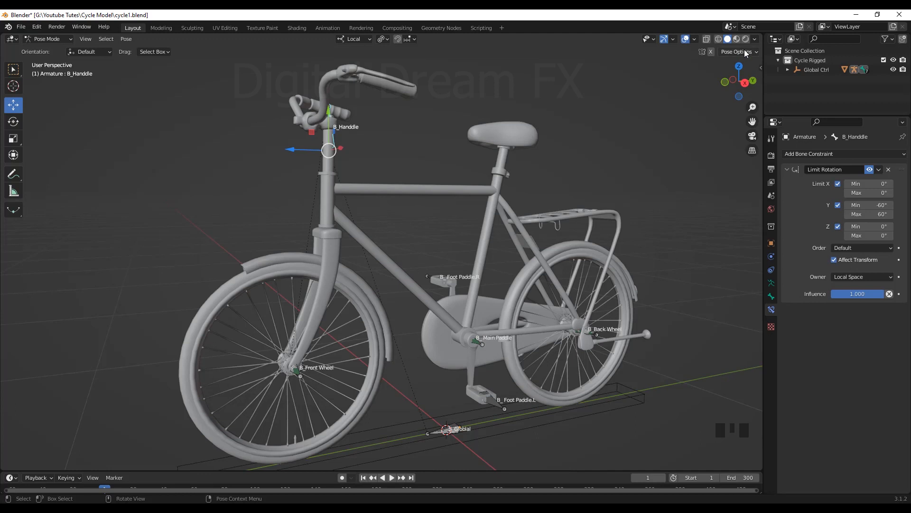
left_click(736, 41)
scroll(631, 255, "down", 2)
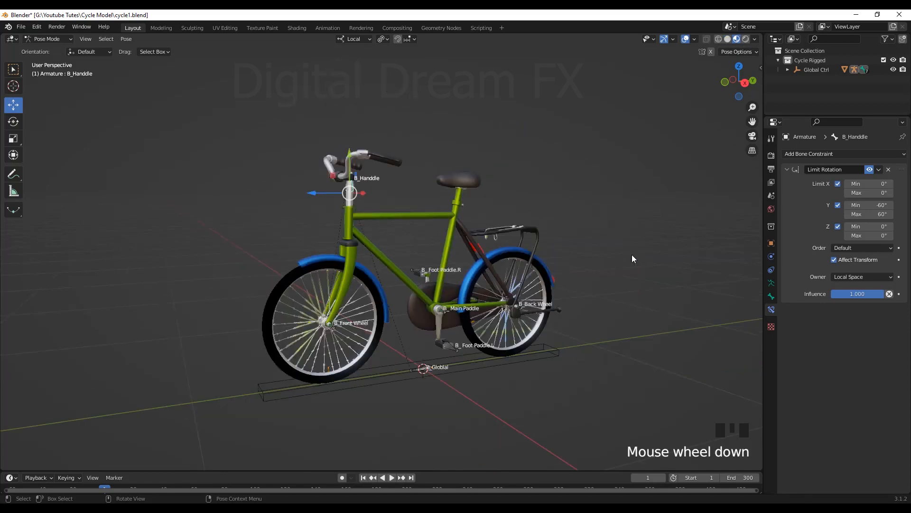